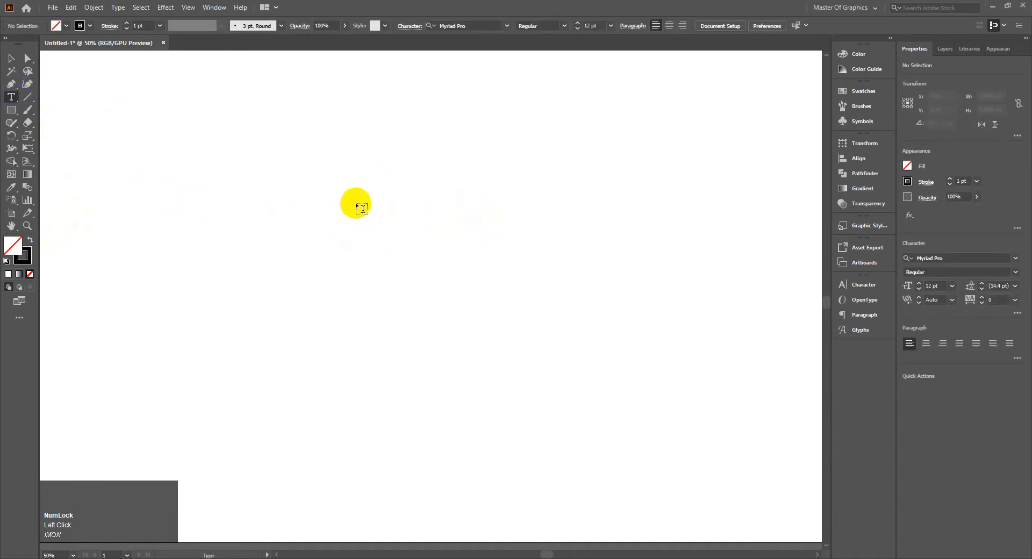
Add a point text reading "MASTER" in the upper middle of the artboard.
click(357, 208)
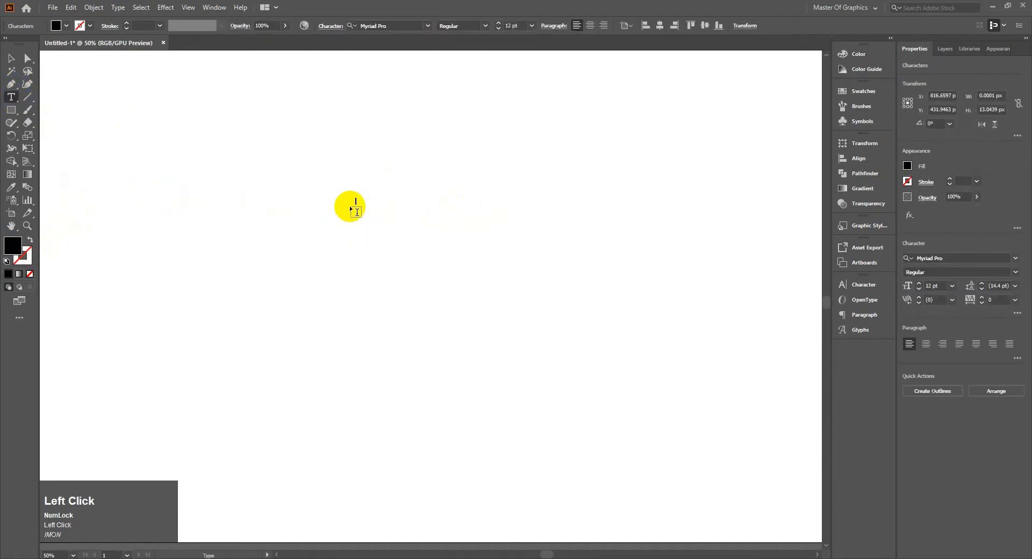
key(Caps_Lock)
text(MA)
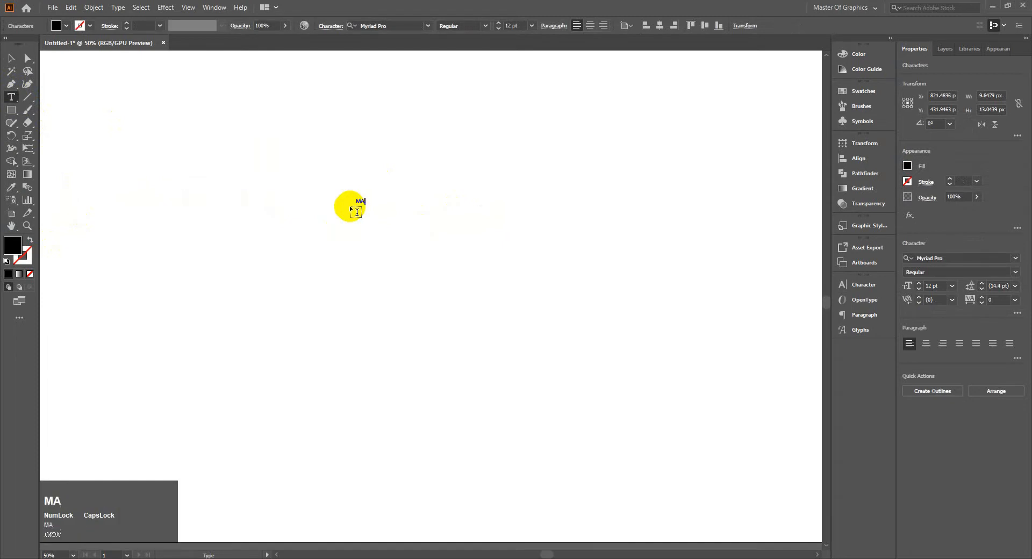
text(STER)
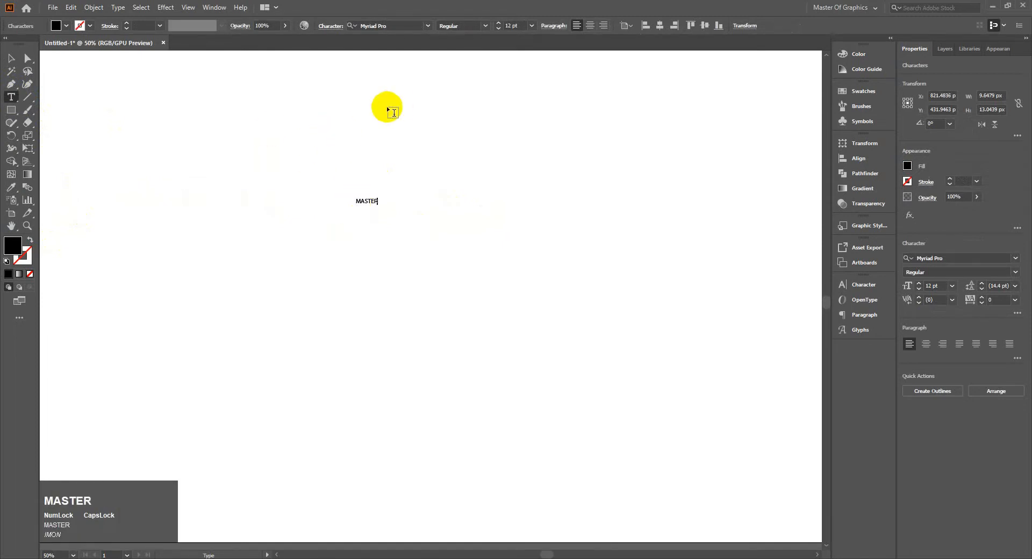
Scale the MASTER text up to about 143 pt and reposition it near the middle of the artboard.
click(11, 58)
drag(377, 207, 590, 318)
drag(546, 237, 507, 247)
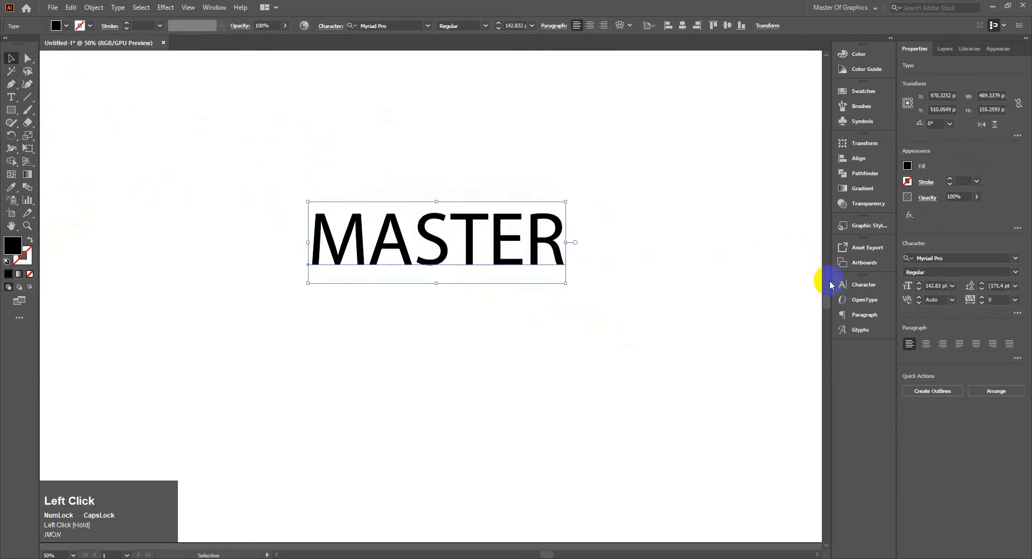
Change the MASTER text's font to Gobold Regular.
click(852, 284)
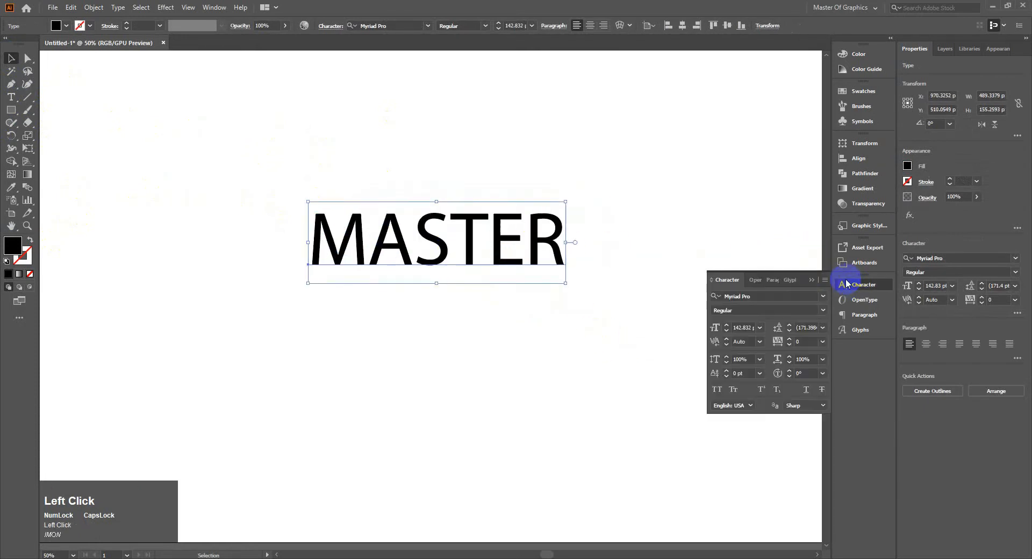
click(824, 296)
text(GO)
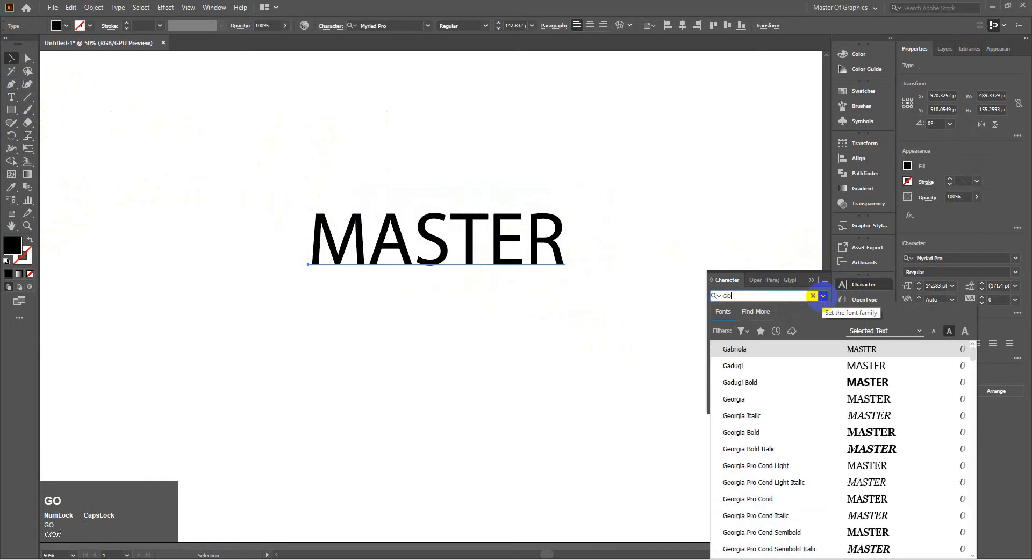
click(832, 349)
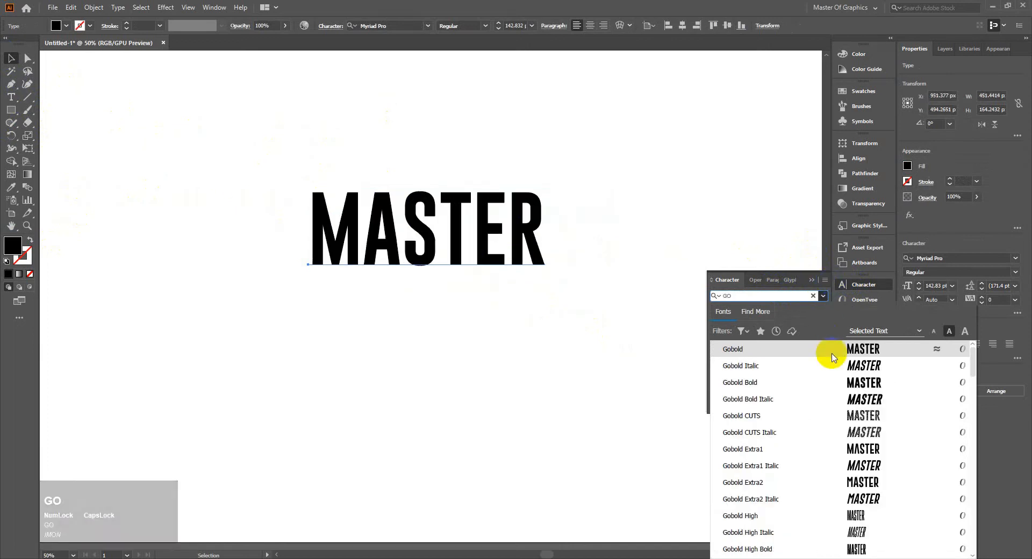
click(487, 231)
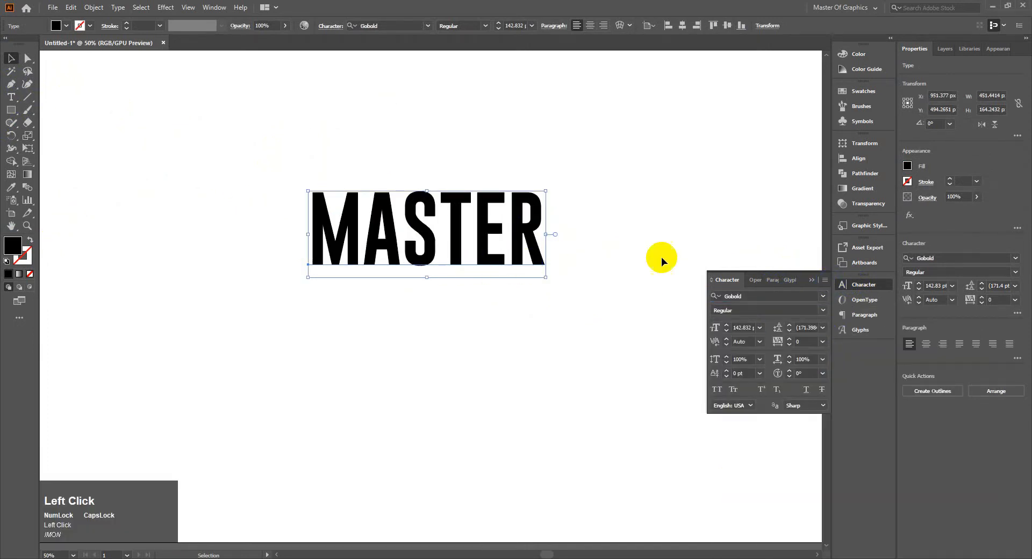
Enlarge the MASTER text proportionally to about 336 pt and move it back into the clear area of the artboard.
click(630, 26)
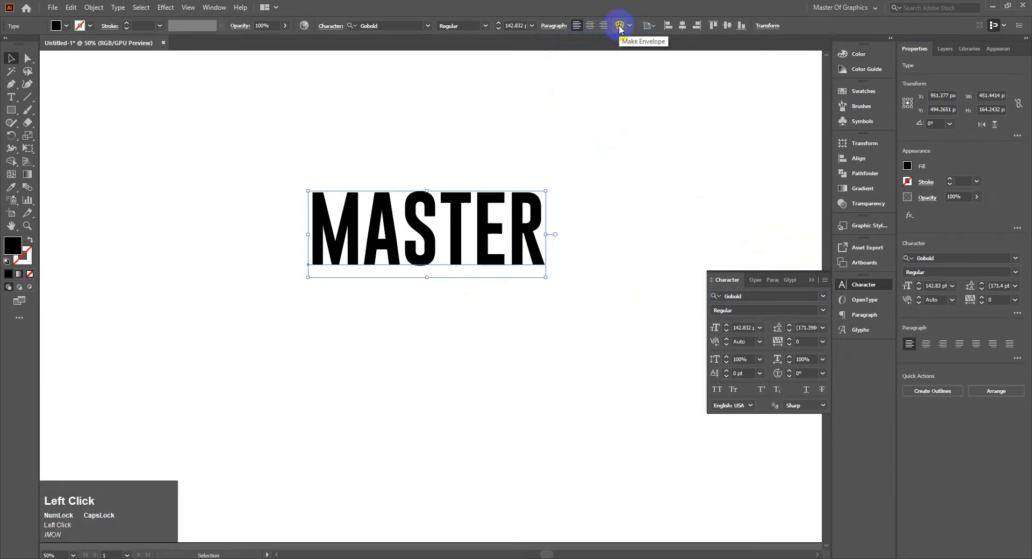
drag(546, 277, 801, 489)
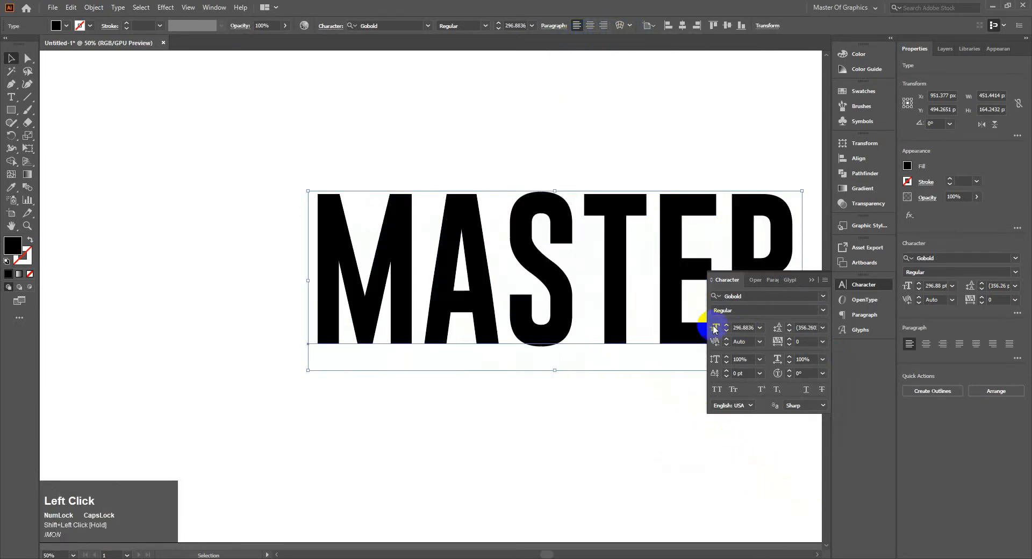
drag(699, 268, 524, 232)
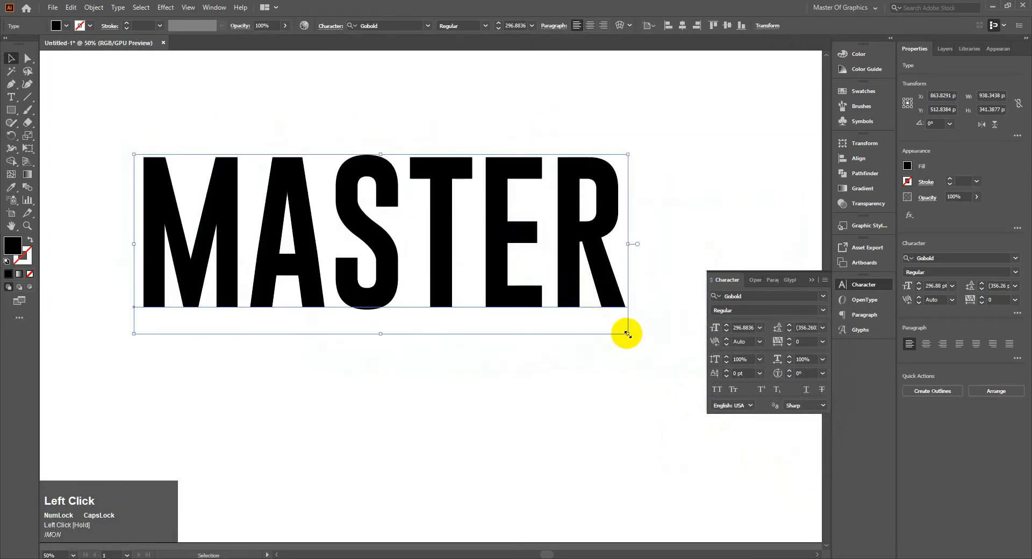
drag(627, 334, 687, 392)
drag(553, 247, 546, 258)
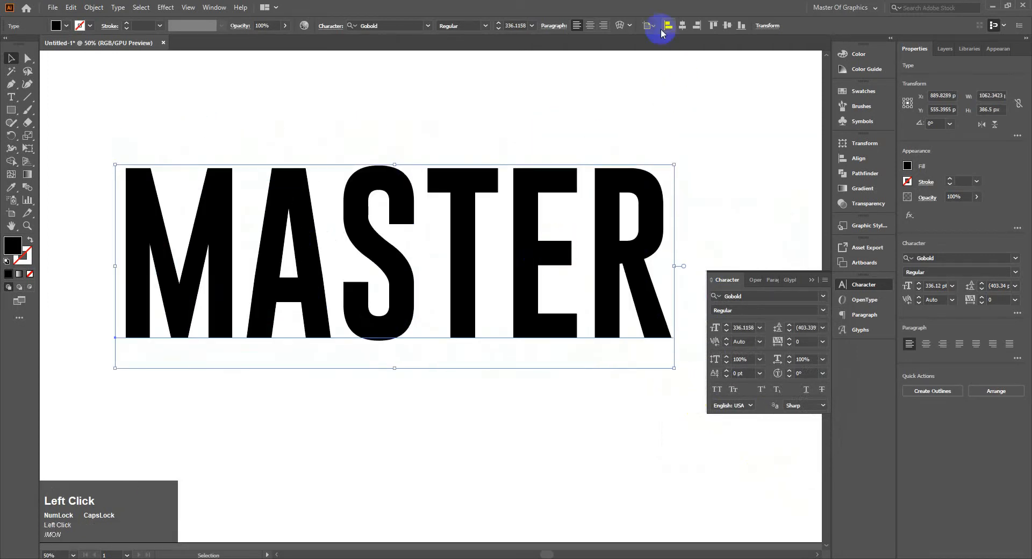
Apply an envelope warp to the MASTER text with the Arc Lower style, horizontal, and a bend of -33%.
click(616, 27)
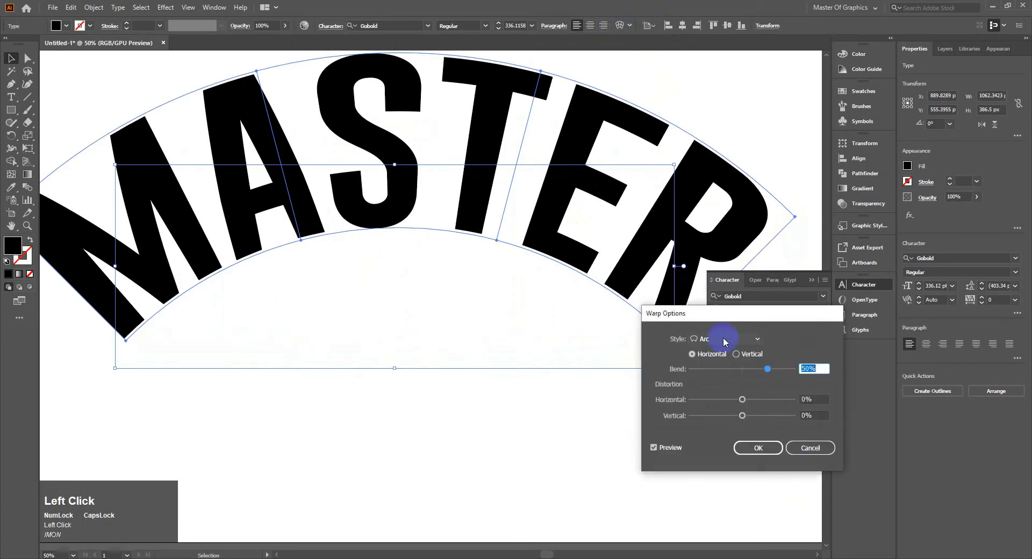
click(738, 344)
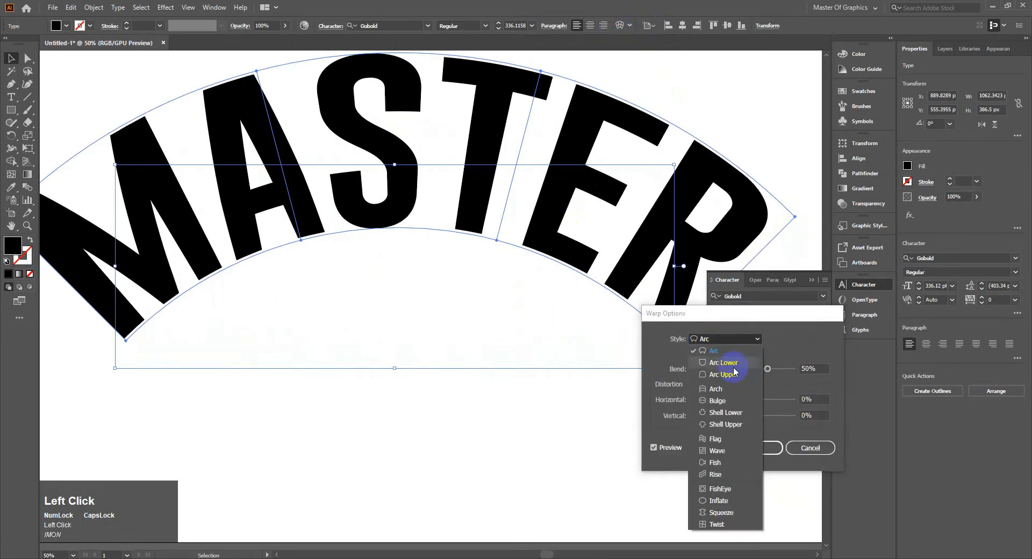
click(734, 376)
drag(767, 372, 730, 376)
scroll(549, 332, down, 1)
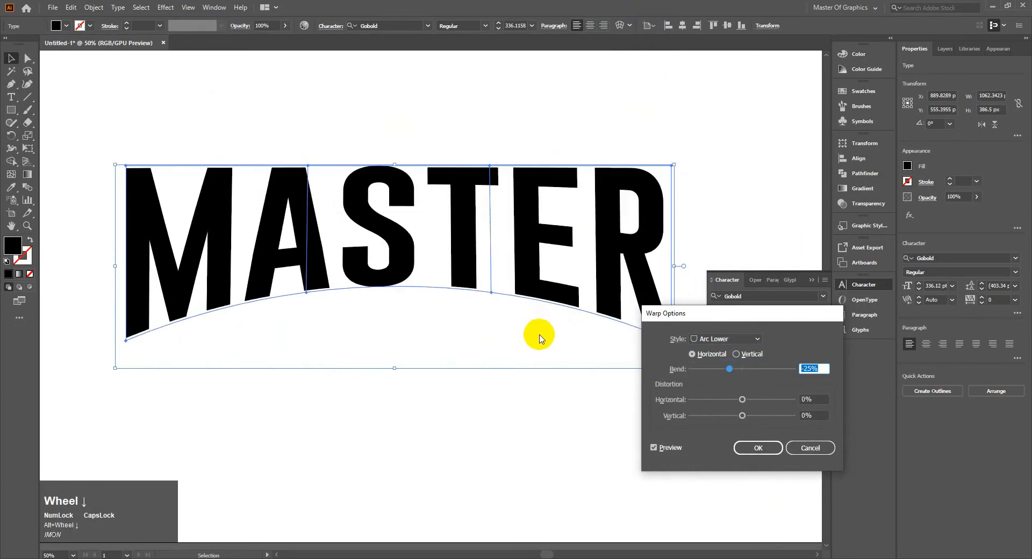
scroll(711, 367, up, 5)
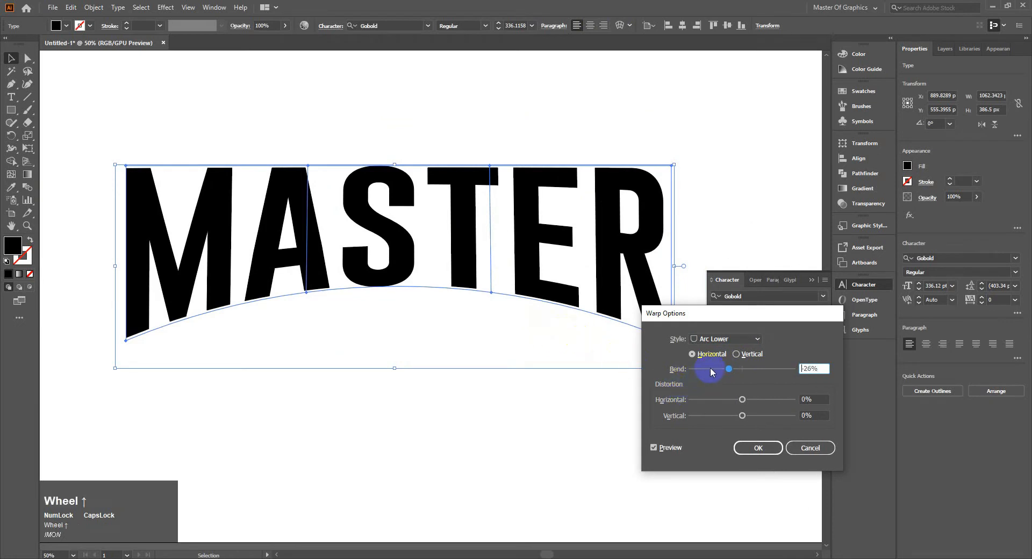
scroll(816, 368, down, 11)
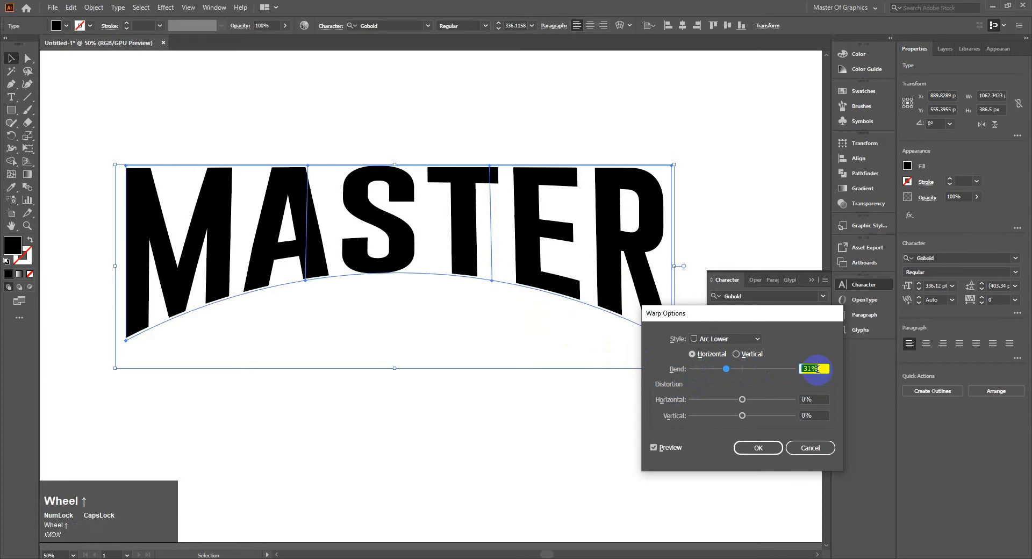
scroll(816, 368, down, 2)
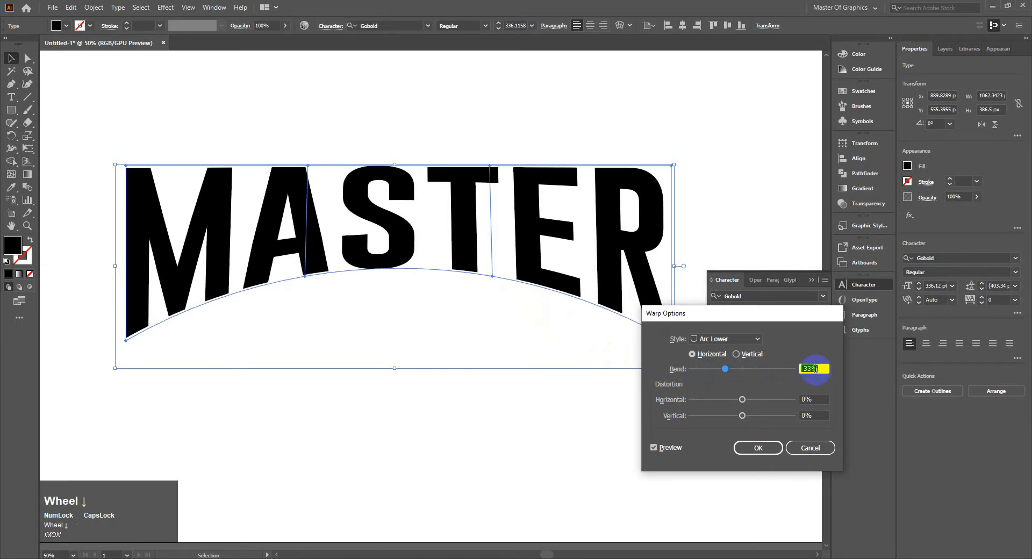
click(748, 448)
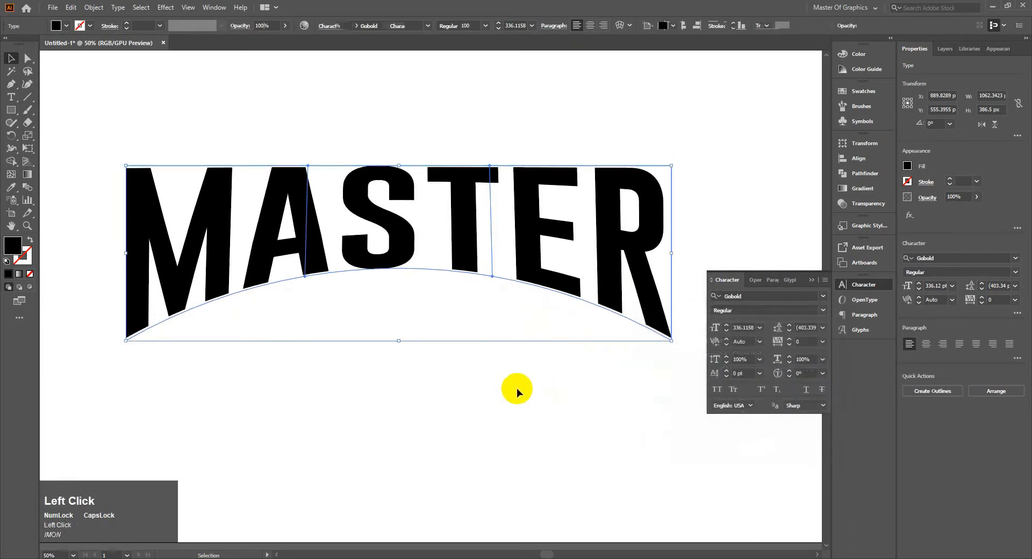
Enlarge the warped MASTER text proportionally to about 1650 px wide and position it roughly centred on the artboard.
scroll(536, 279, down, 2)
drag(555, 258, 528, 258)
key(space)
drag(626, 266, 526, 267)
drag(449, 269, 473, 227)
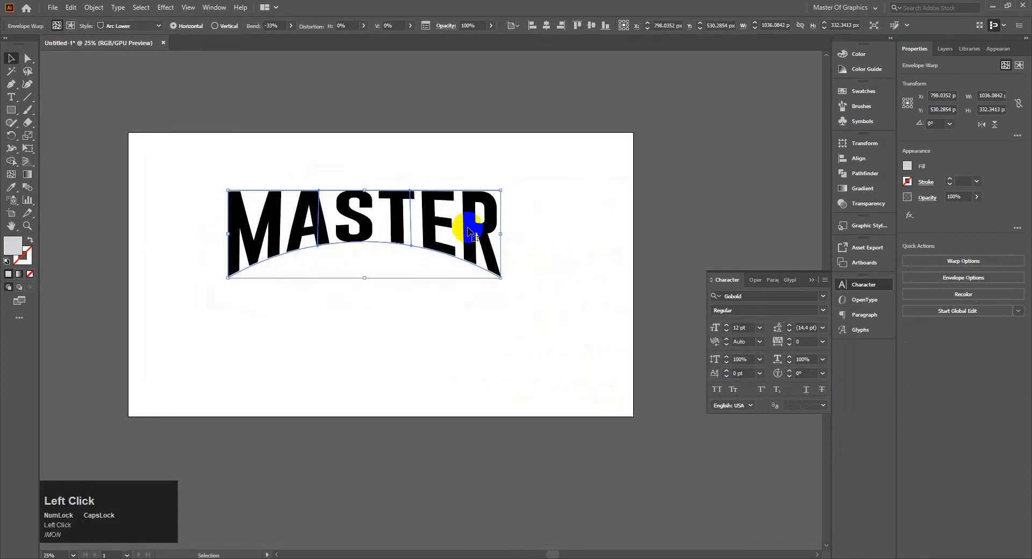
drag(501, 274, 662, 329)
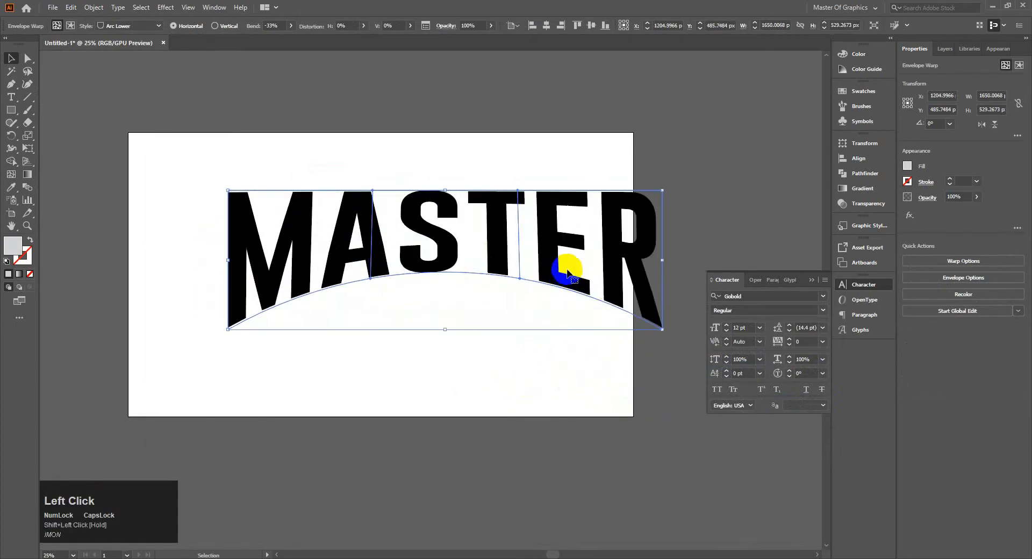
drag(560, 281, 517, 281)
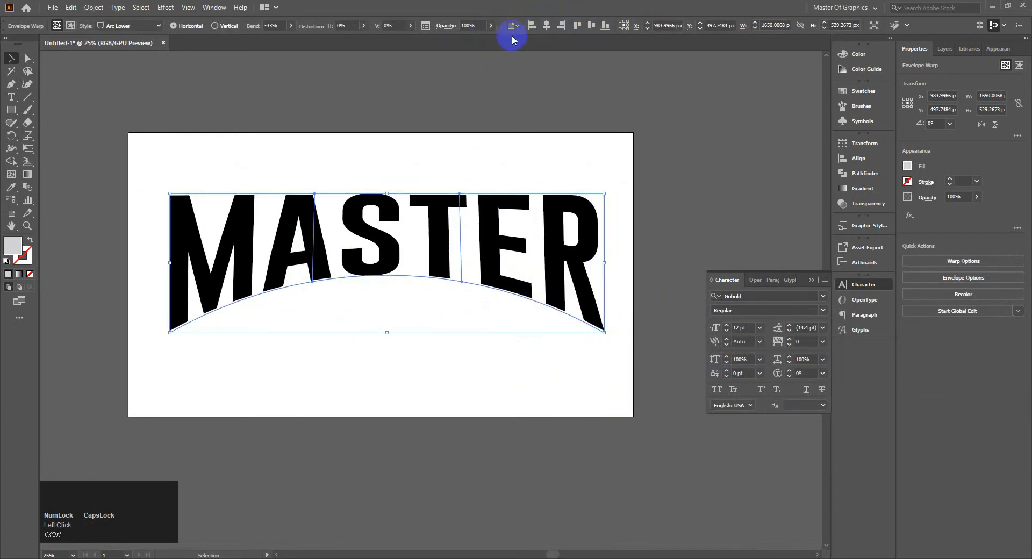
Reduce the envelope warp's bend on the MASTER text to -22% and deselect it.
click(58, 28)
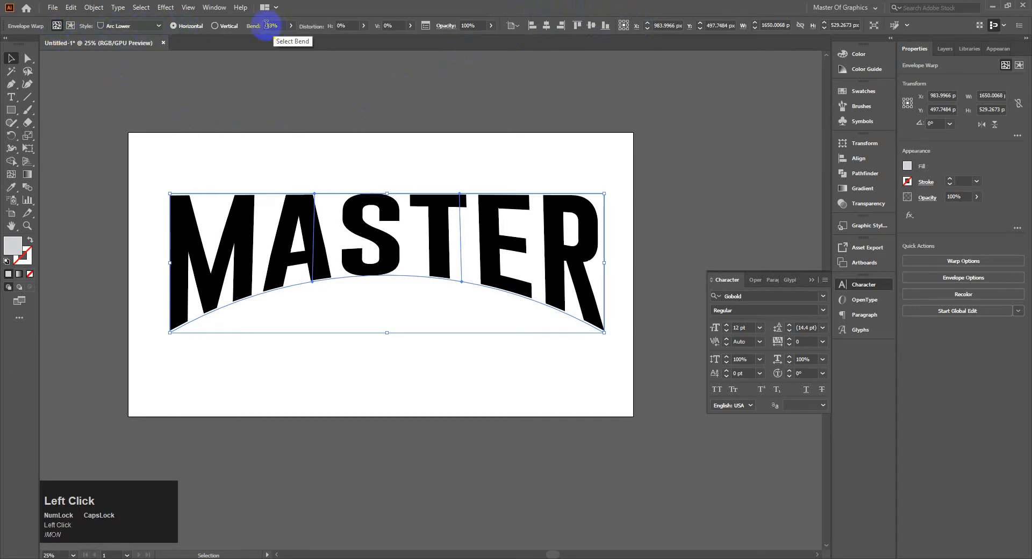
click(291, 27)
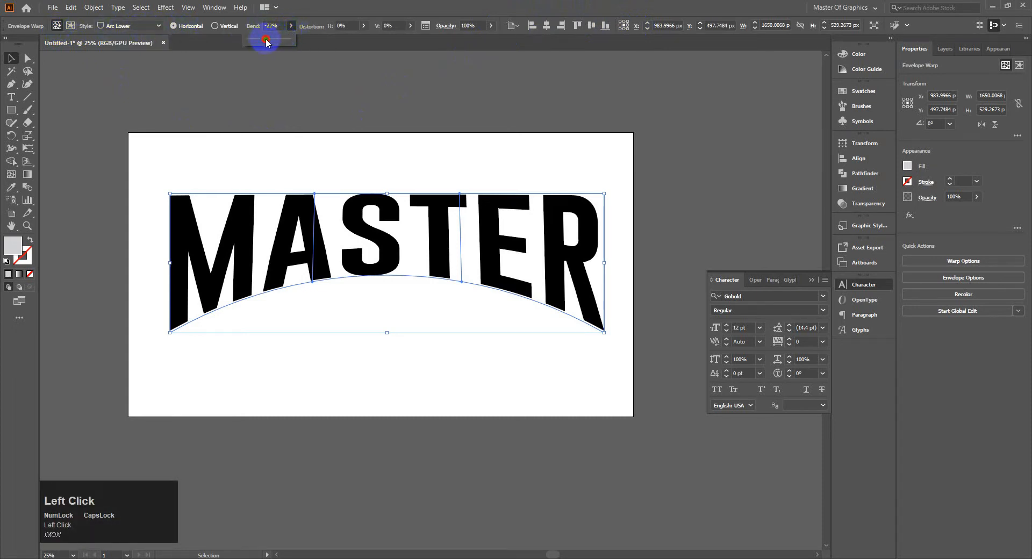
drag(266, 40, 265, 40)
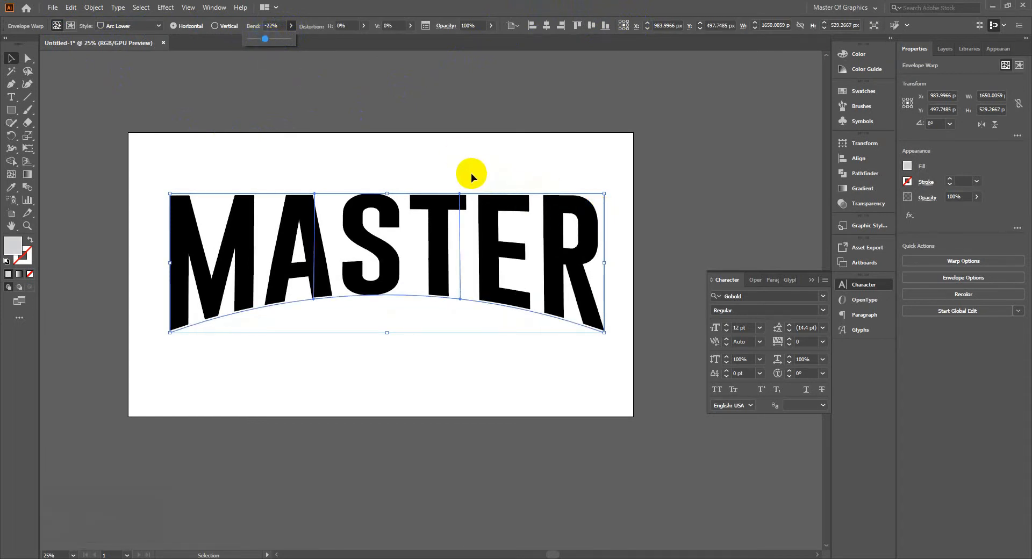
click(448, 175)
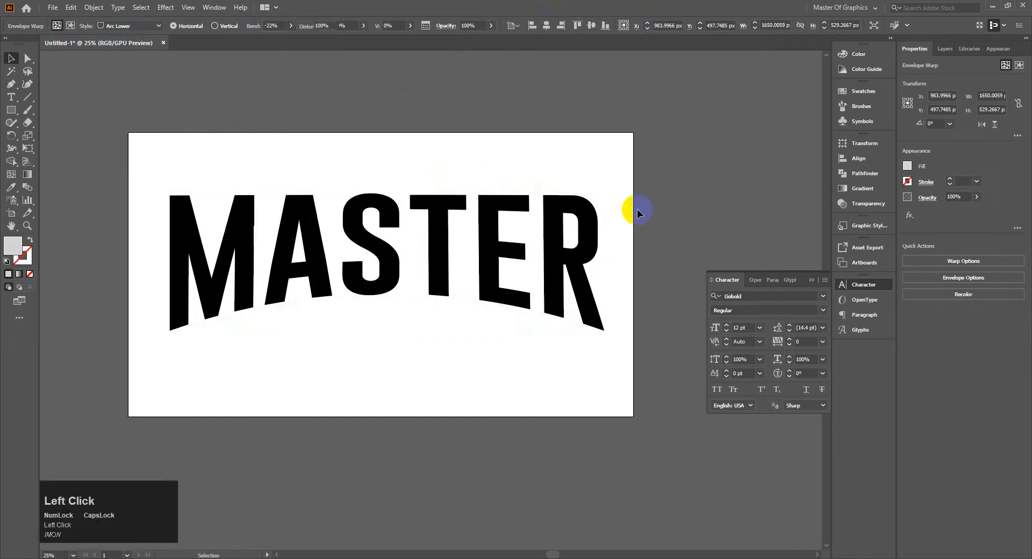
click(353, 226)
right_click(378, 224)
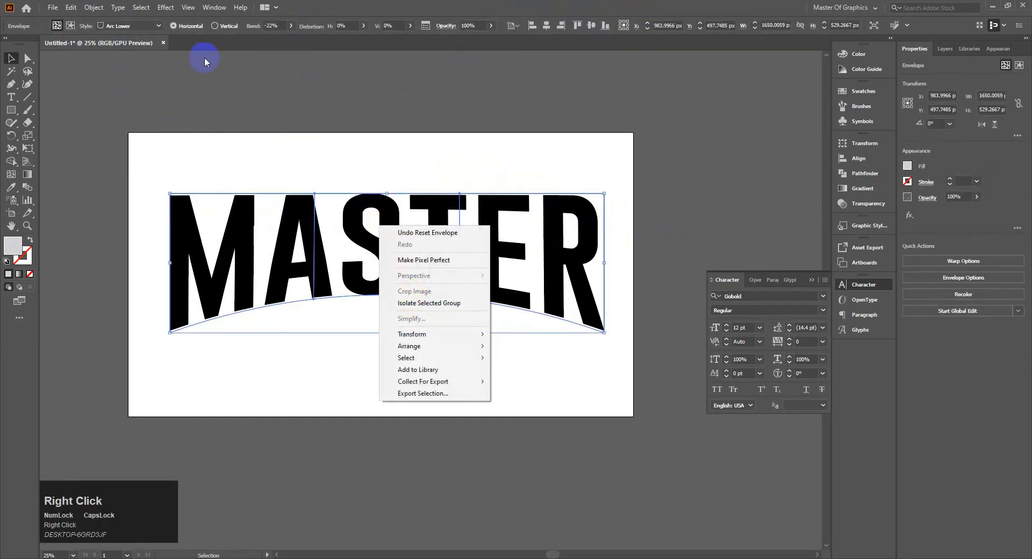
click(87, 7)
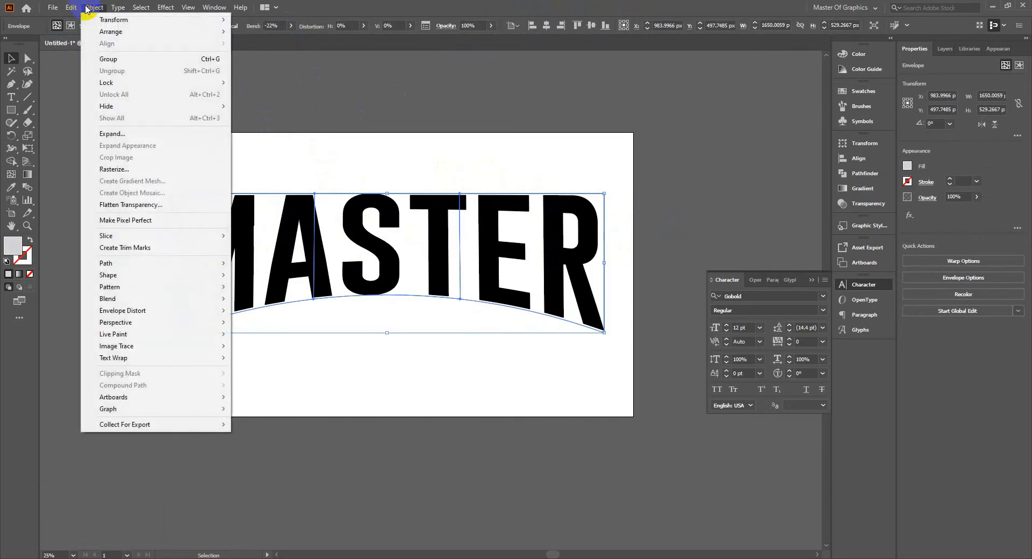
right_click(427, 243)
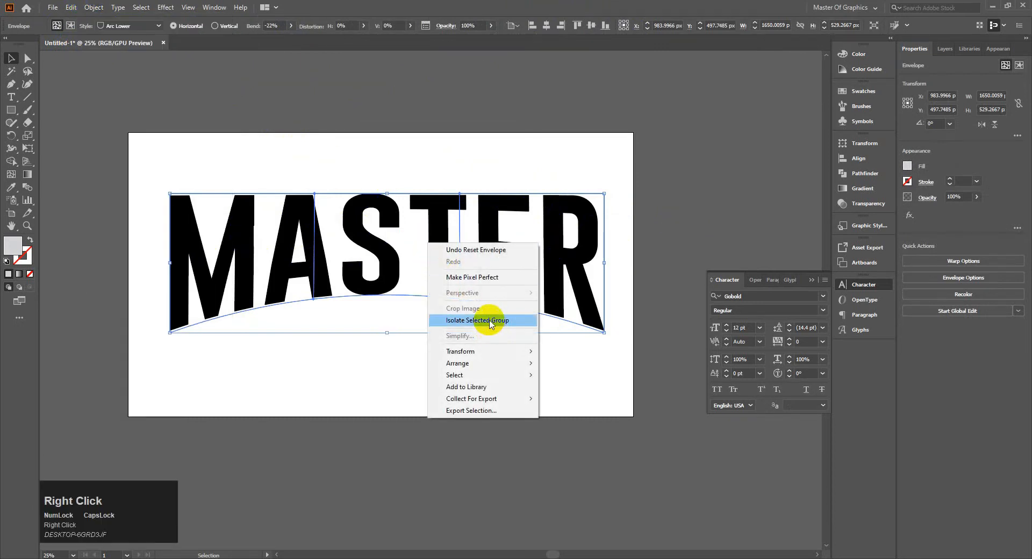
click(94, 8)
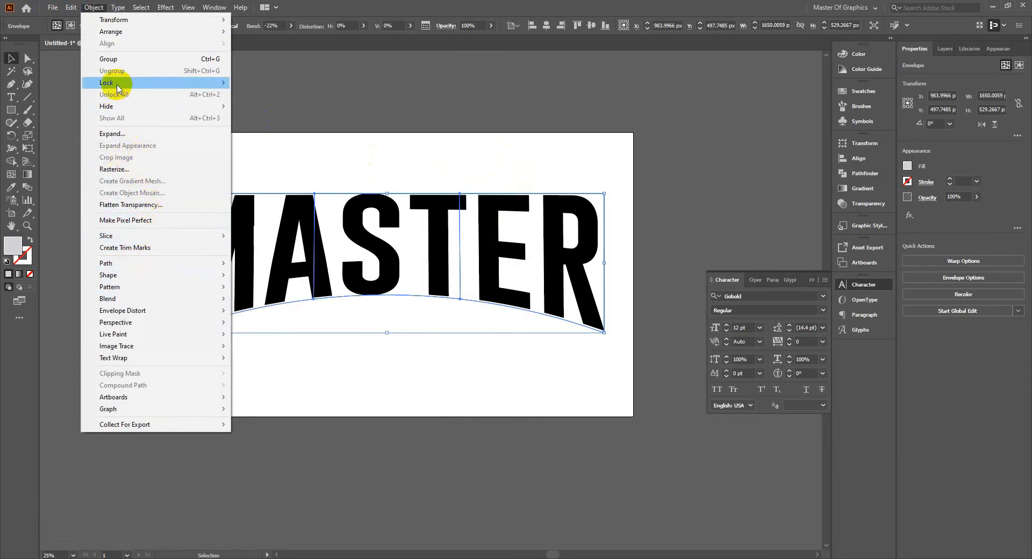
mouse_move(132, 15)
click(483, 138)
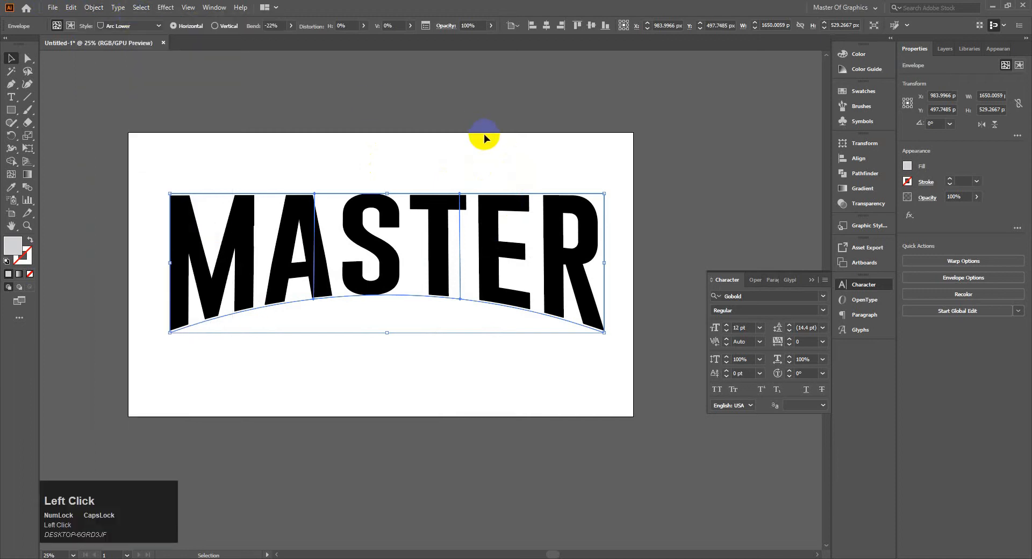
click(584, 227)
right_click(531, 221)
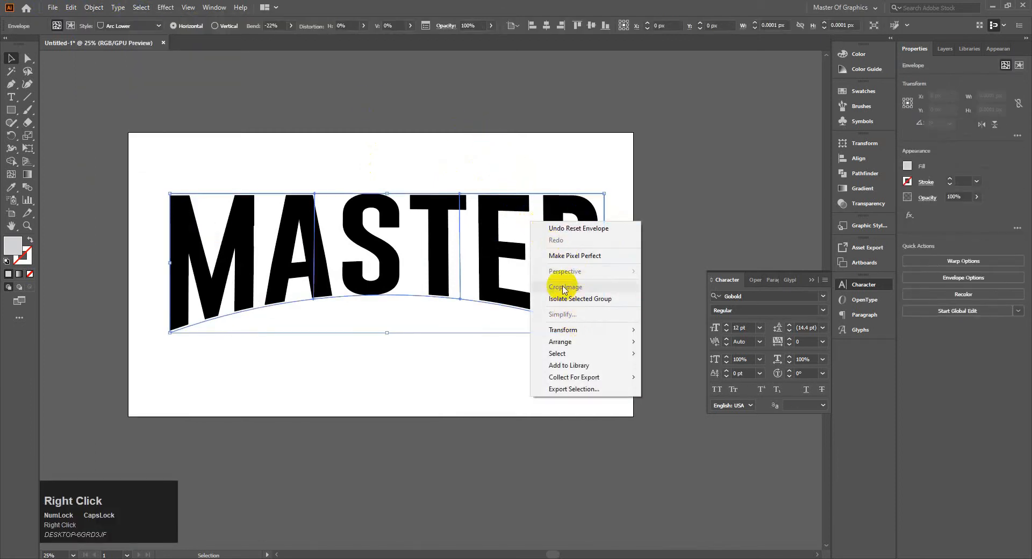
click(422, 207)
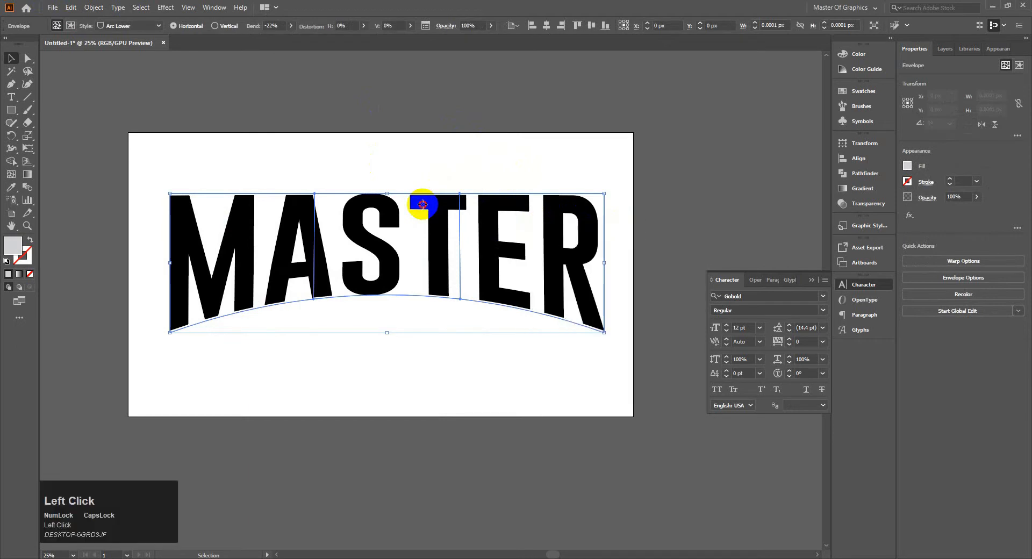
click(395, 147)
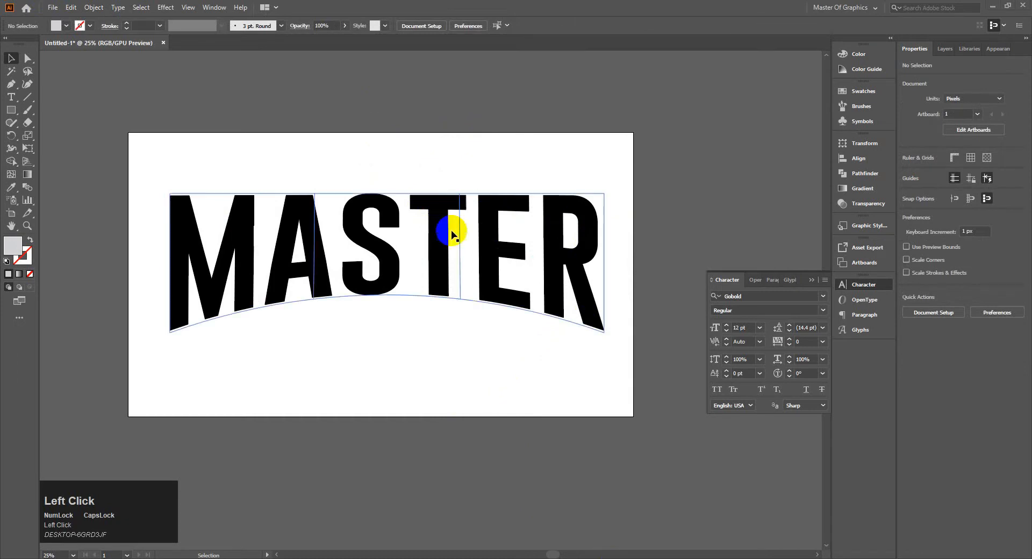
click(441, 206)
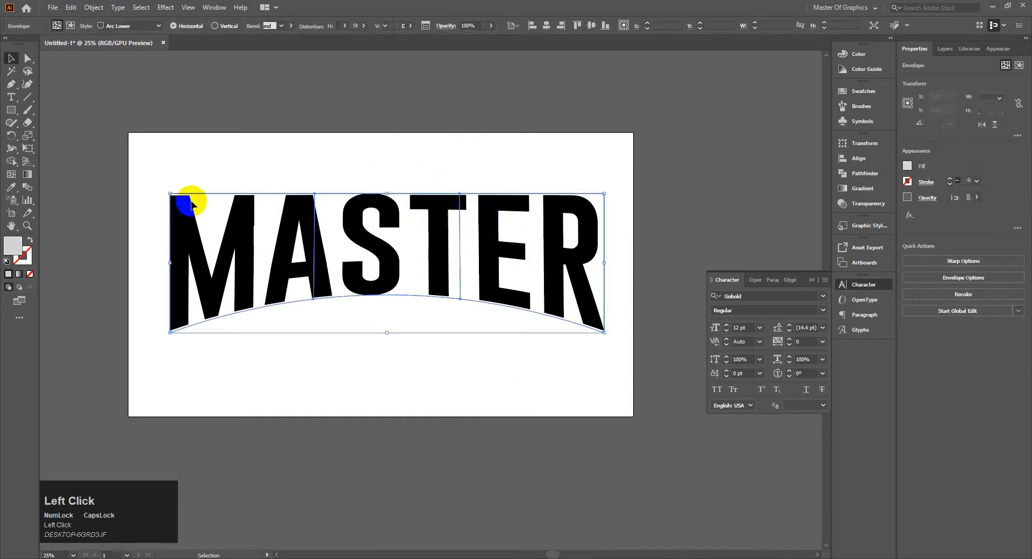
Expand the envelope-warped MASTER text into editable shapes.
click(94, 7)
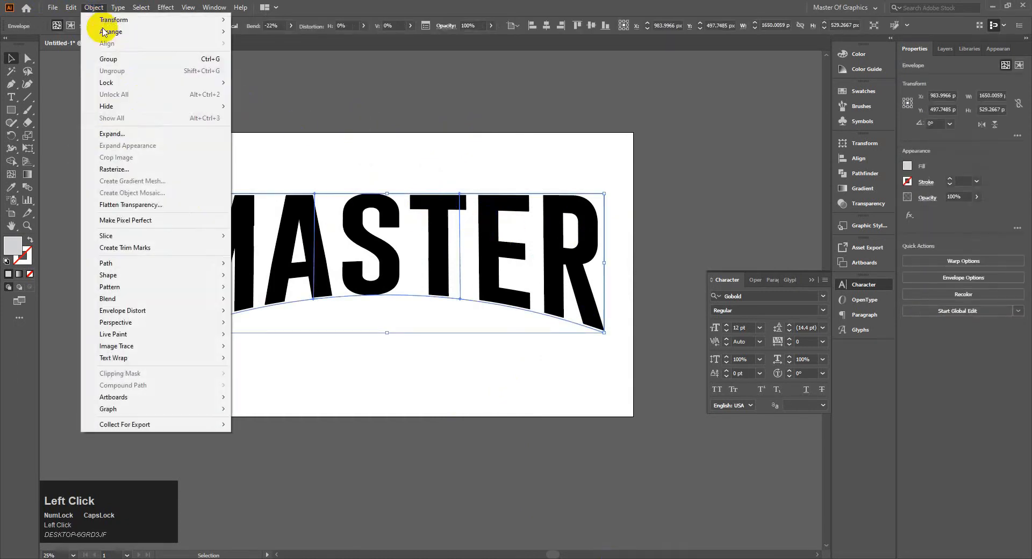
click(119, 135)
click(480, 346)
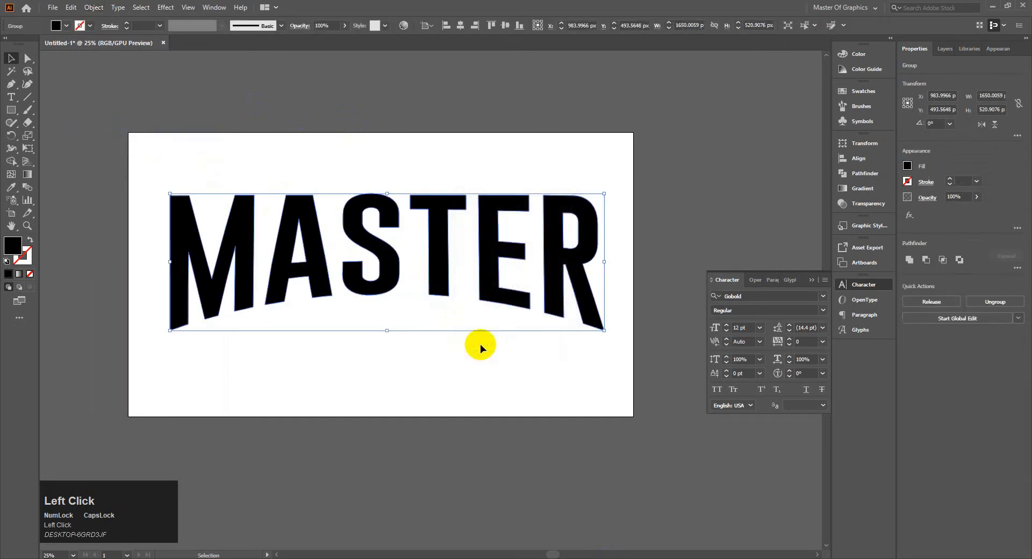
Ungroup the expanded MASTER lettering twice so that each letter is a separate compound path, and deselect everything.
right_click(379, 212)
click(414, 301)
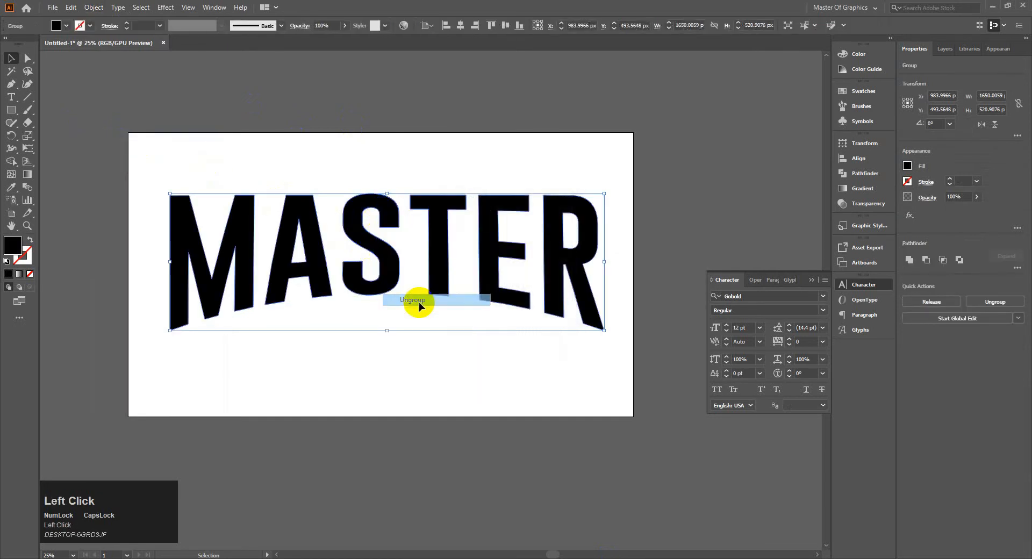
click(391, 364)
click(278, 231)
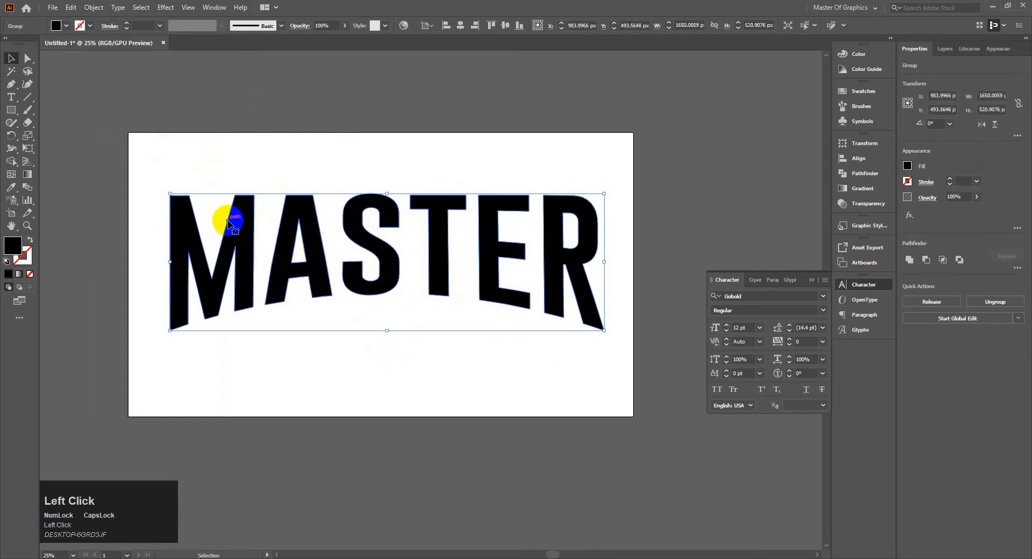
right_click(245, 226)
click(274, 311)
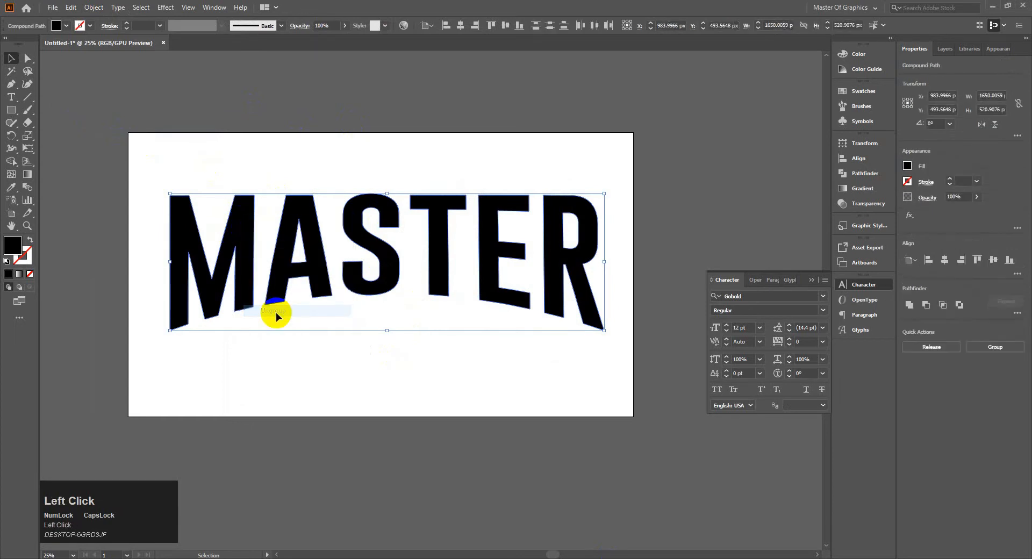
click(313, 363)
click(248, 260)
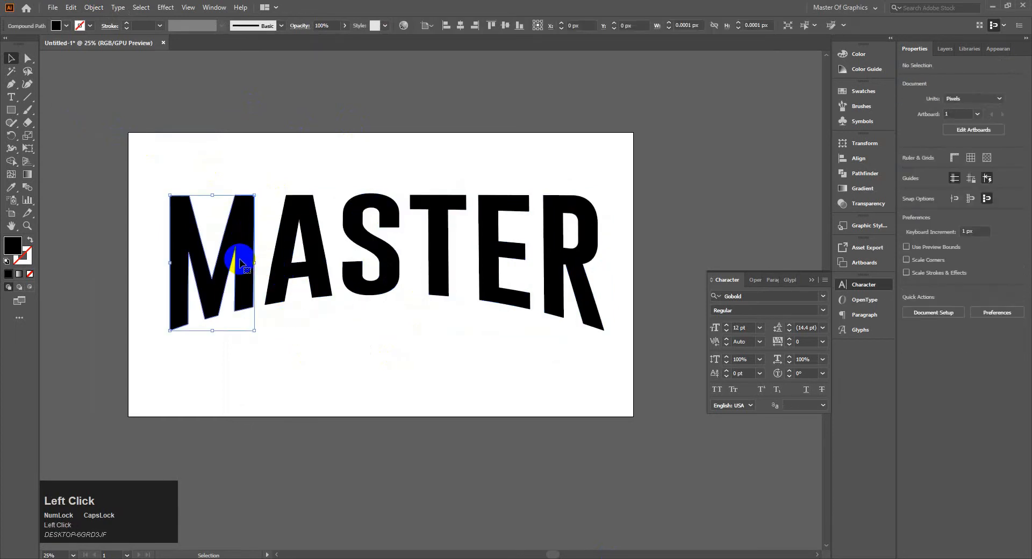
click(266, 171)
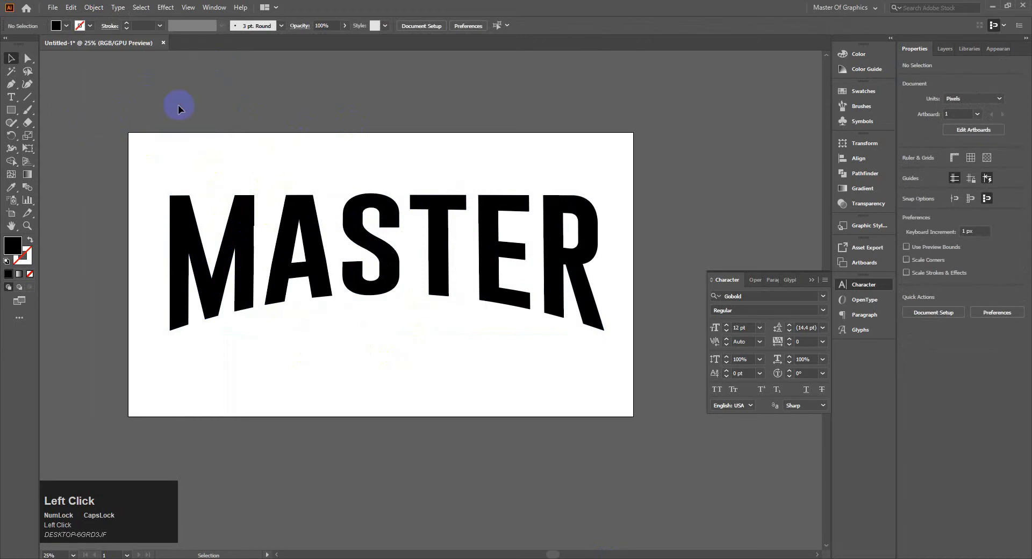
Show the rulers and place a horizontal guide along the upper edge of the MASTER letters, nudged up one increment.
key(ctrl+r)
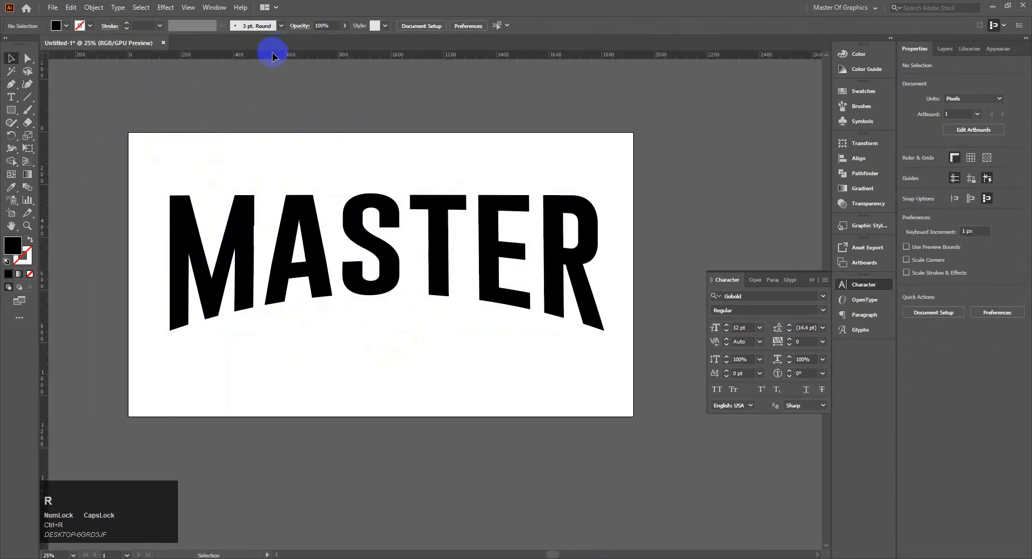
drag(272, 53, 272, 195)
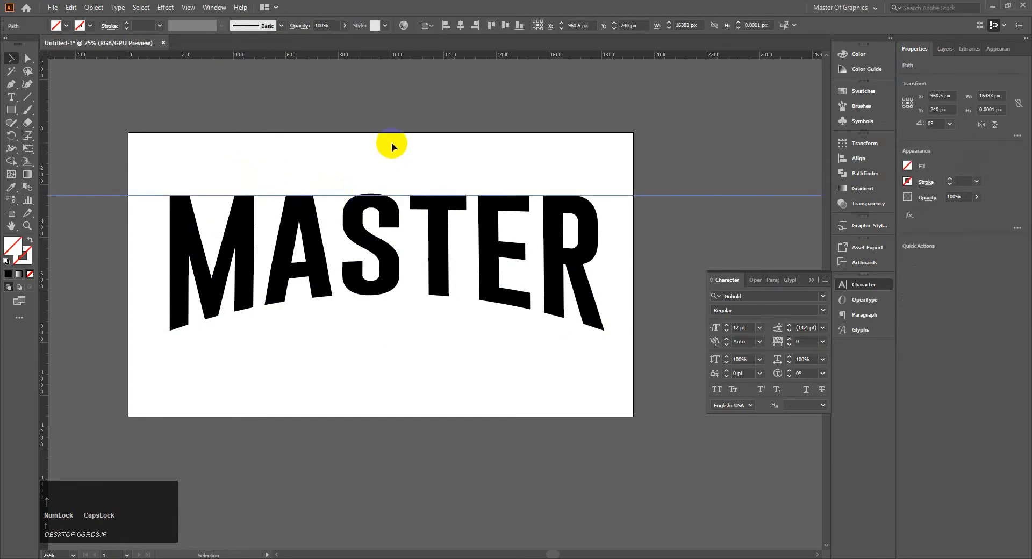
key(Up)
click(385, 149)
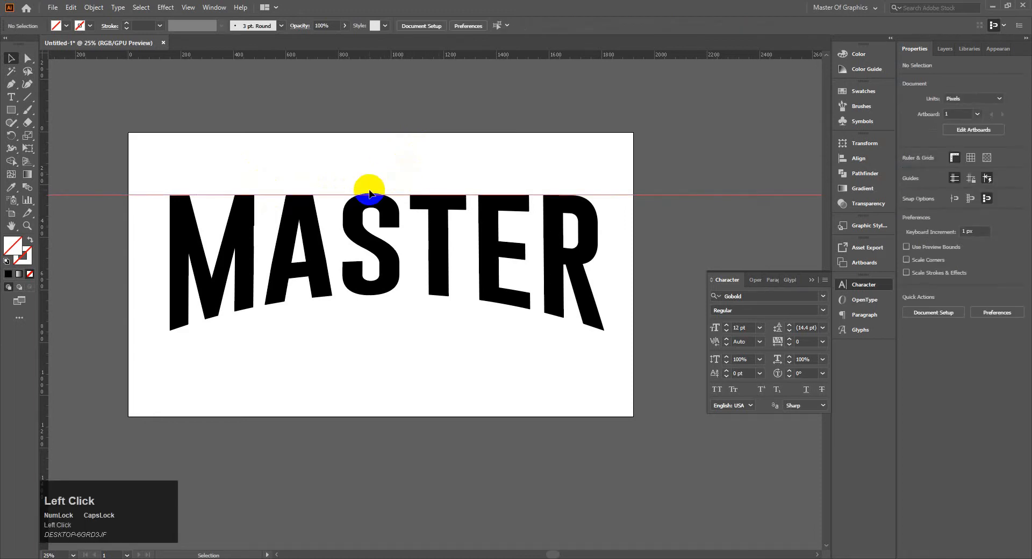
Move the top centre anchor point of the letter S down to X 923 px, Y 240 px with Direct Selection.
alt+scroll(385, 185, up, 1)
drag(388, 186, 428, 192)
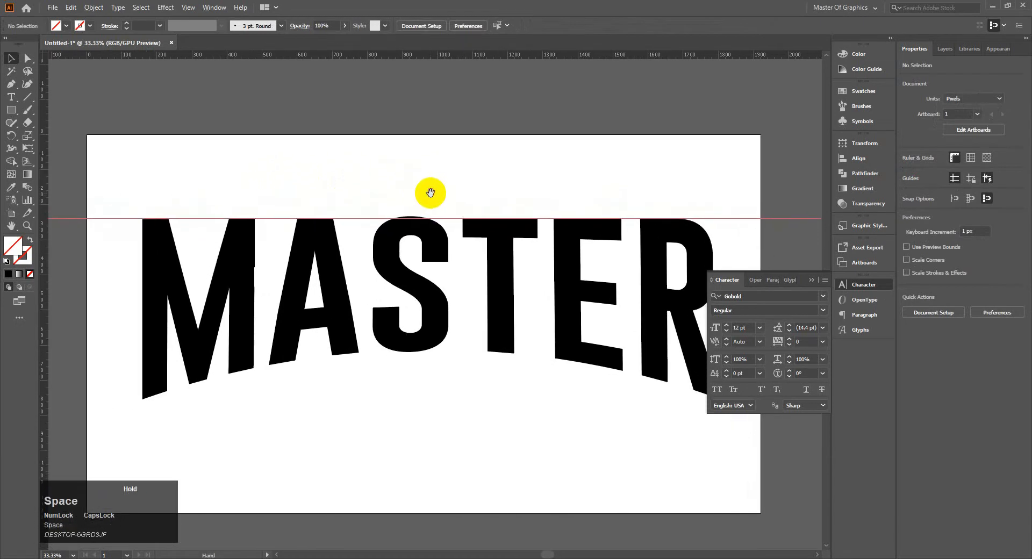
click(433, 233)
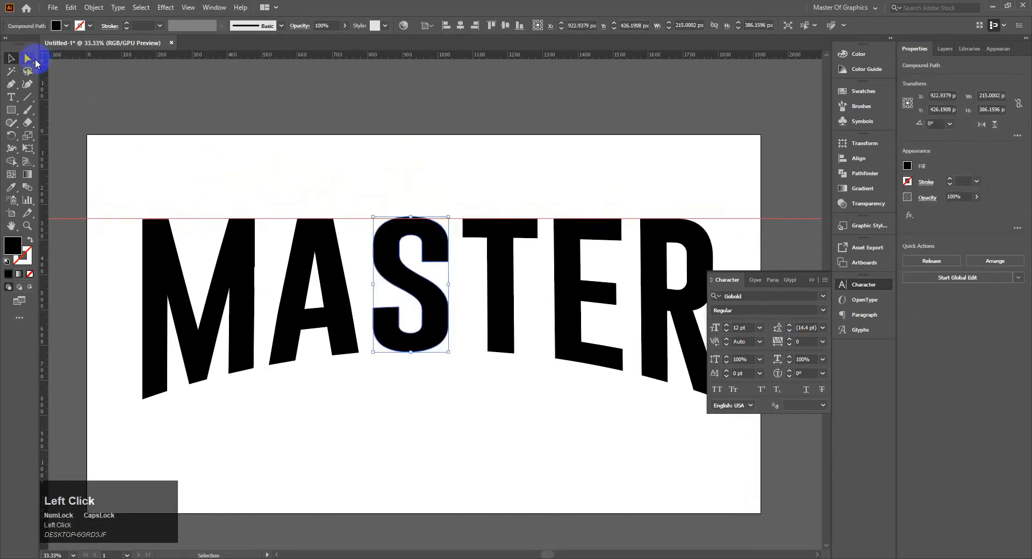
click(27, 60)
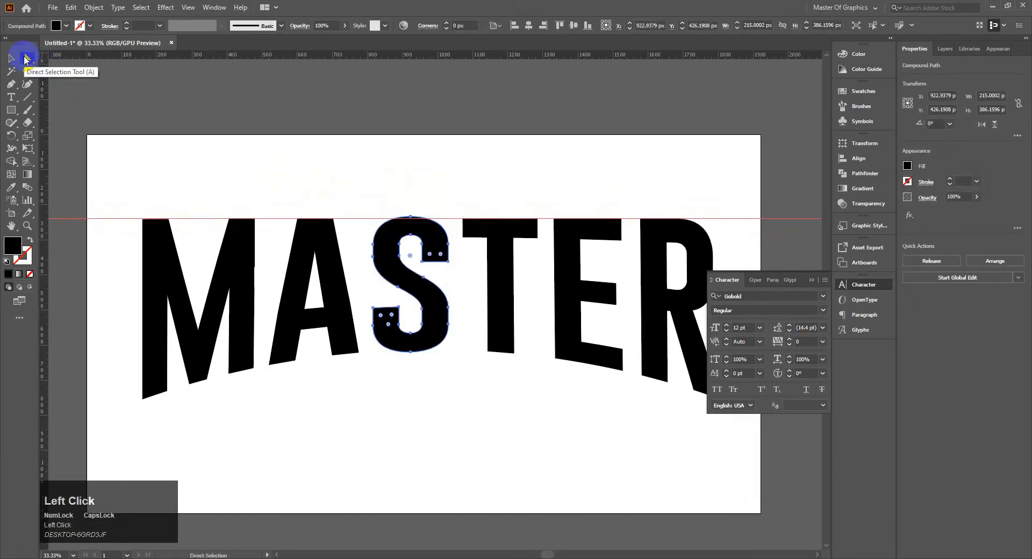
click(411, 219)
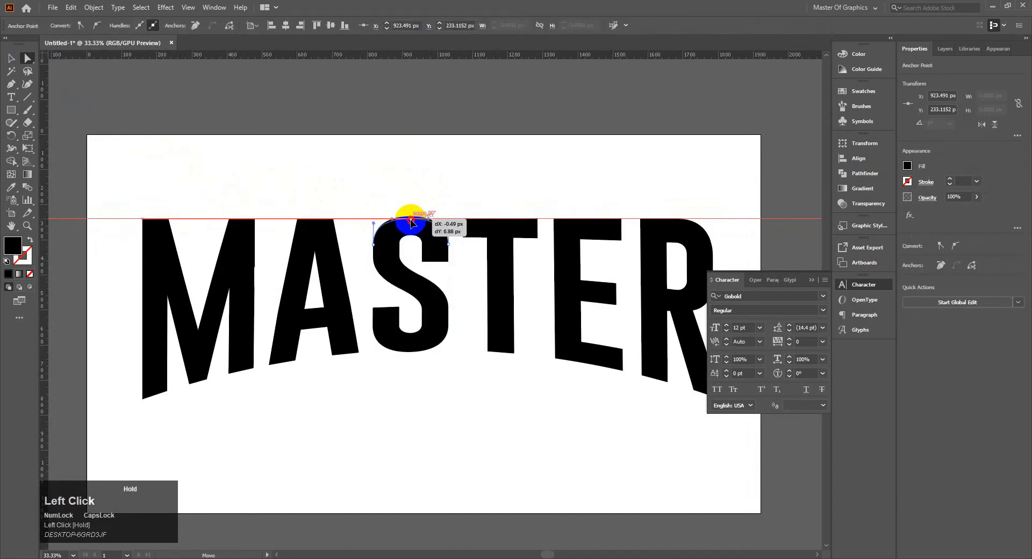
drag(411, 219, 451, 238)
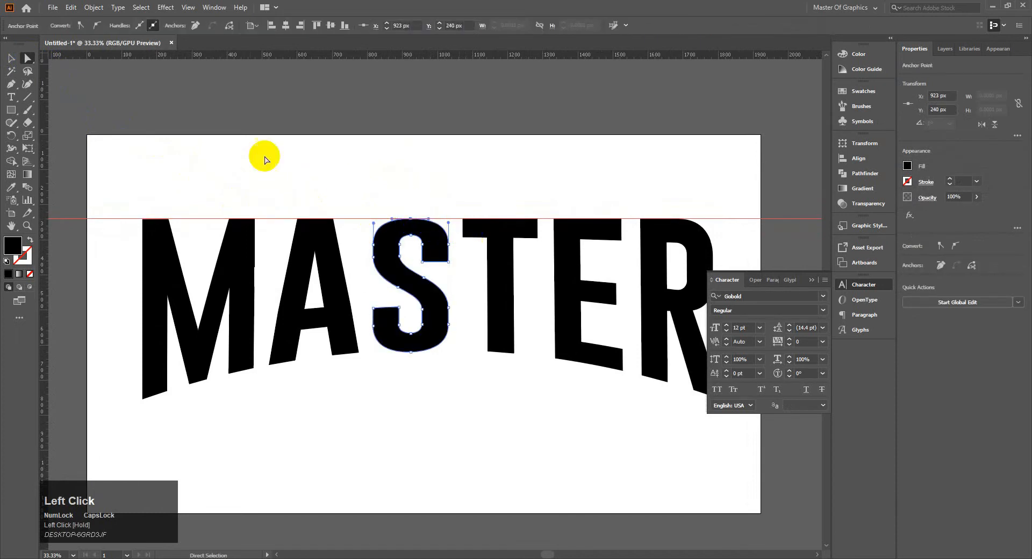
Add anchor points on the S's upper curves, at about X 1003, Y 257 px and X 841, Y 259 px.
right_click(12, 85)
click(49, 96)
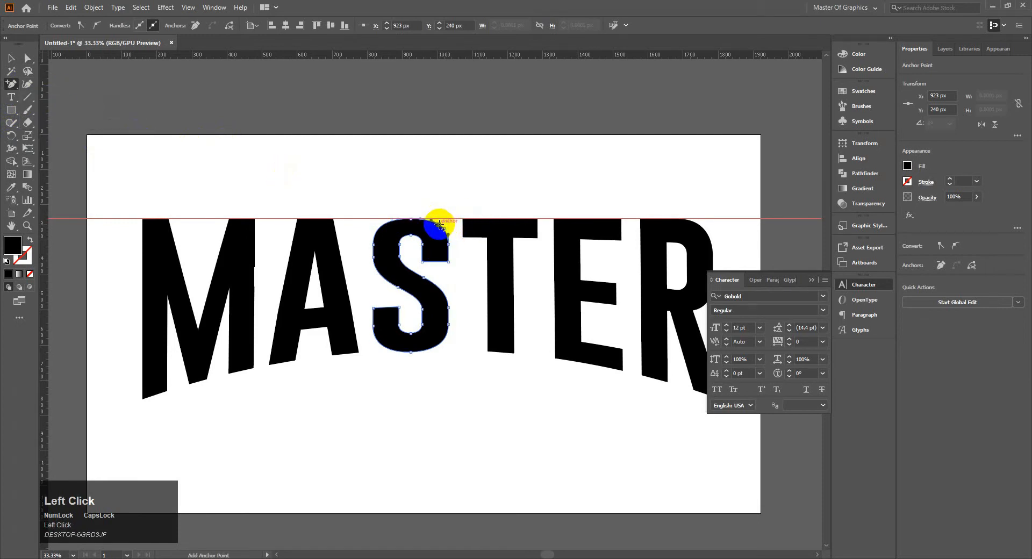
click(440, 227)
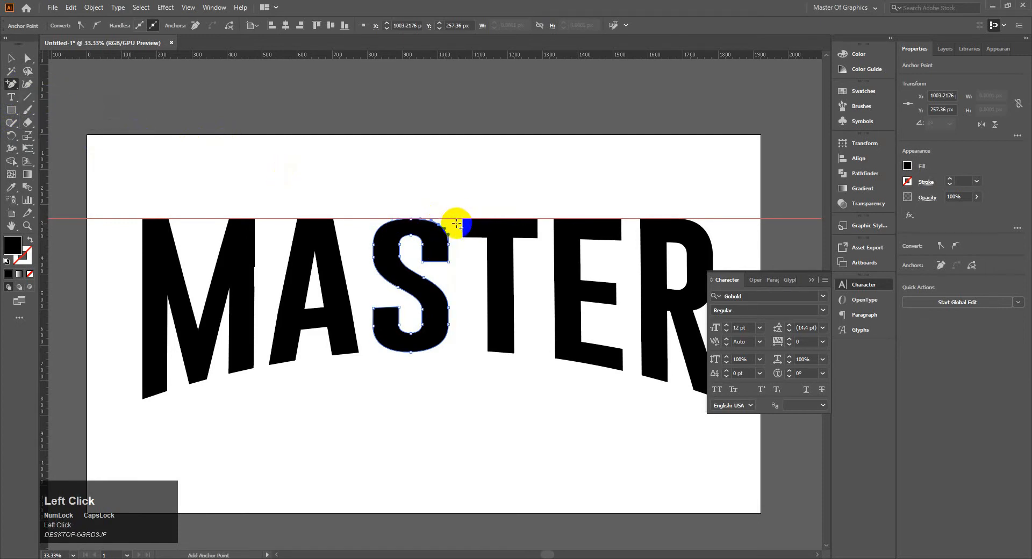
click(383, 228)
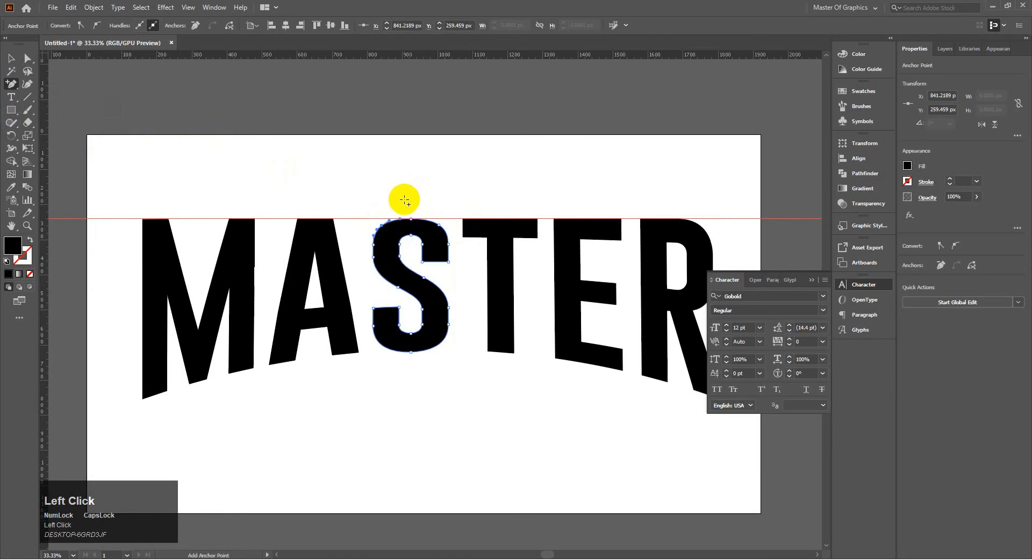
Flatten the S's top along the guide by moving both added anchors outward and up, and the centre anchor to X 924 px, Y 238 px.
scroll(403, 209, up, 4)
drag(560, 248, 430, 164)
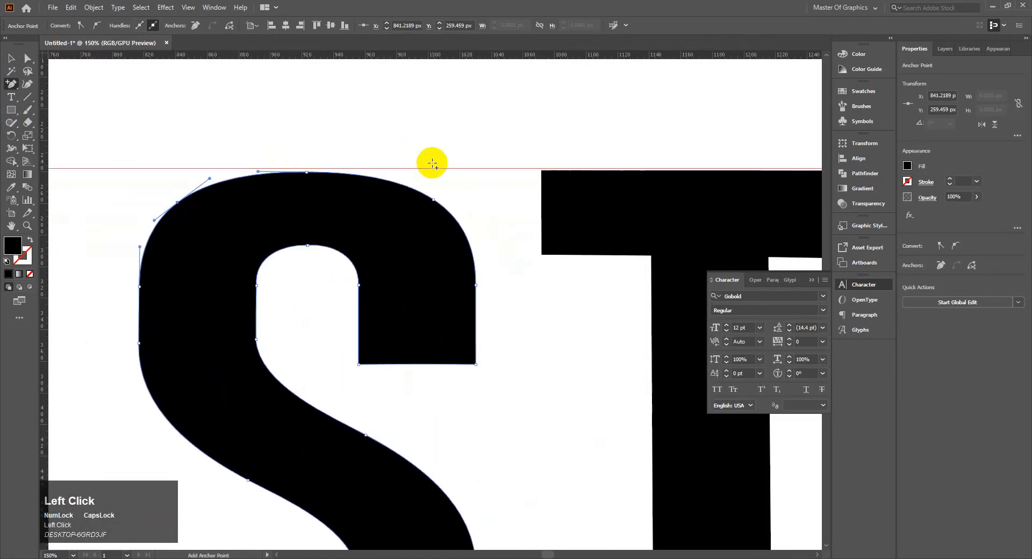
click(434, 202)
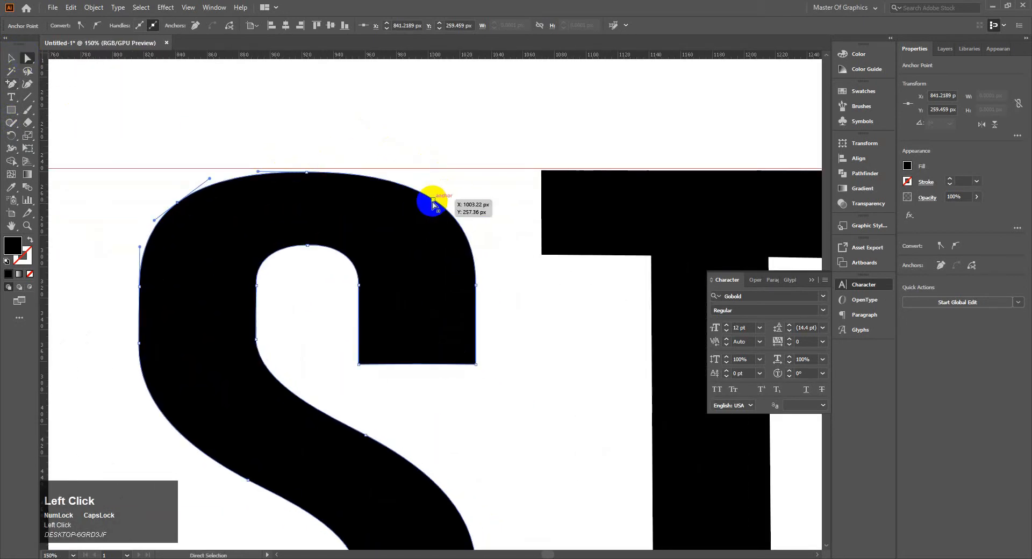
drag(433, 202, 413, 170)
click(426, 148)
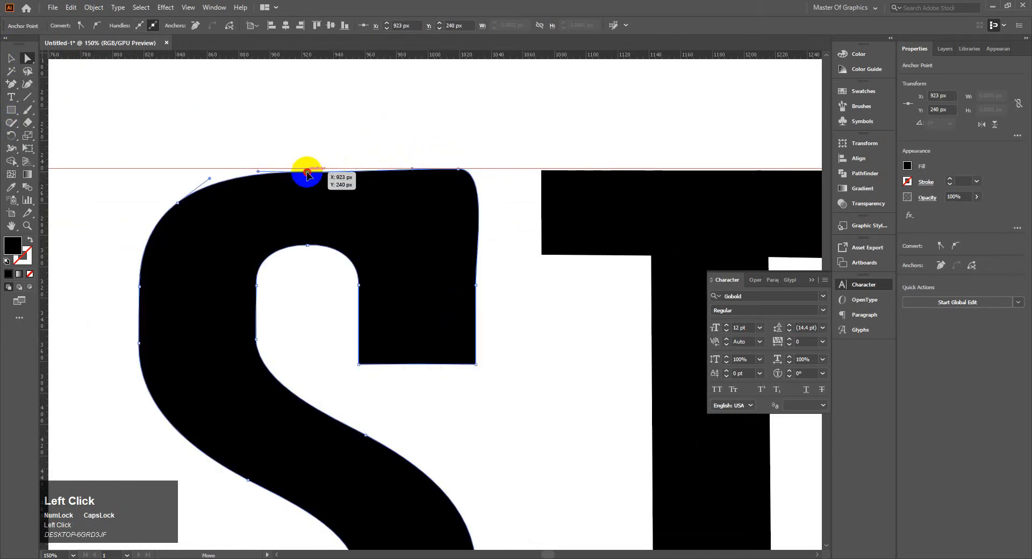
drag(308, 170, 309, 168)
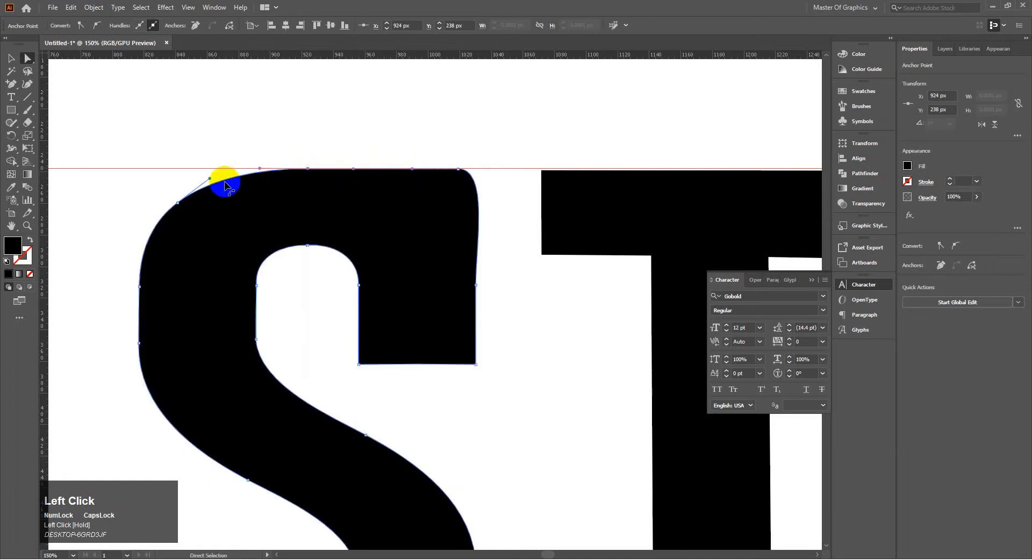
drag(173, 209, 205, 171)
click(205, 147)
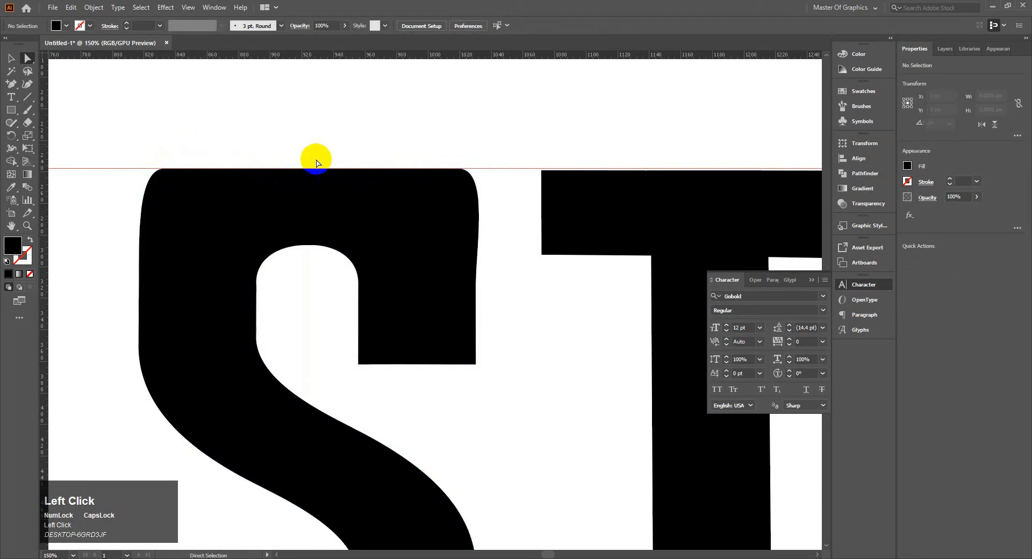
Add an anchor point on the upper-right curve of the letter R at about X 1744 px, Y 257 px.
scroll(397, 224, down, 4)
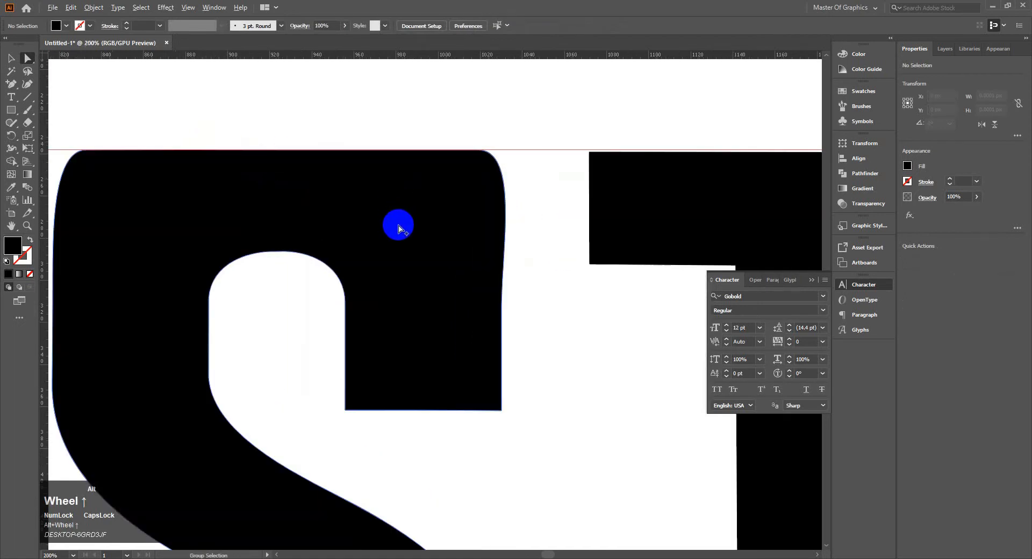
click(524, 267)
scroll(438, 248, down, 5)
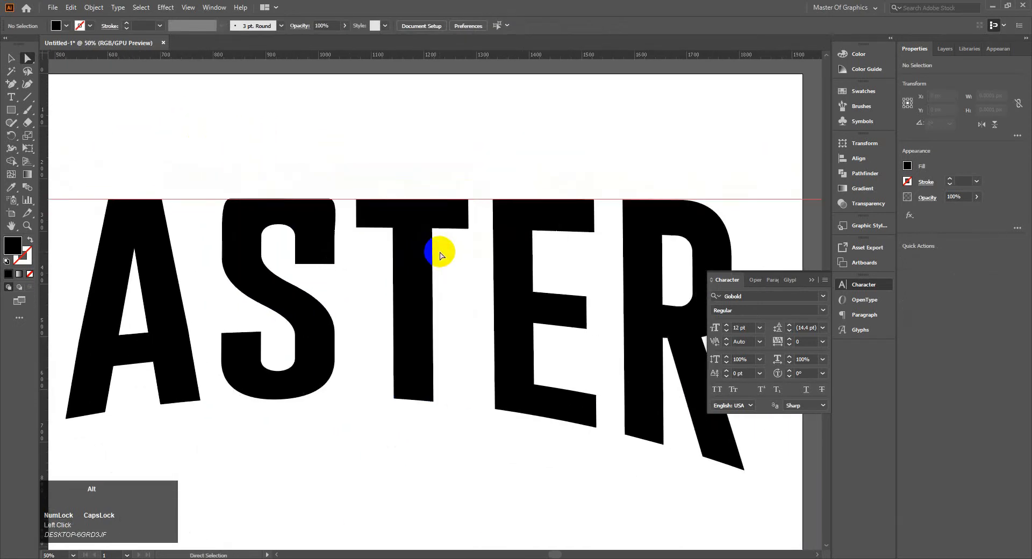
click(554, 230)
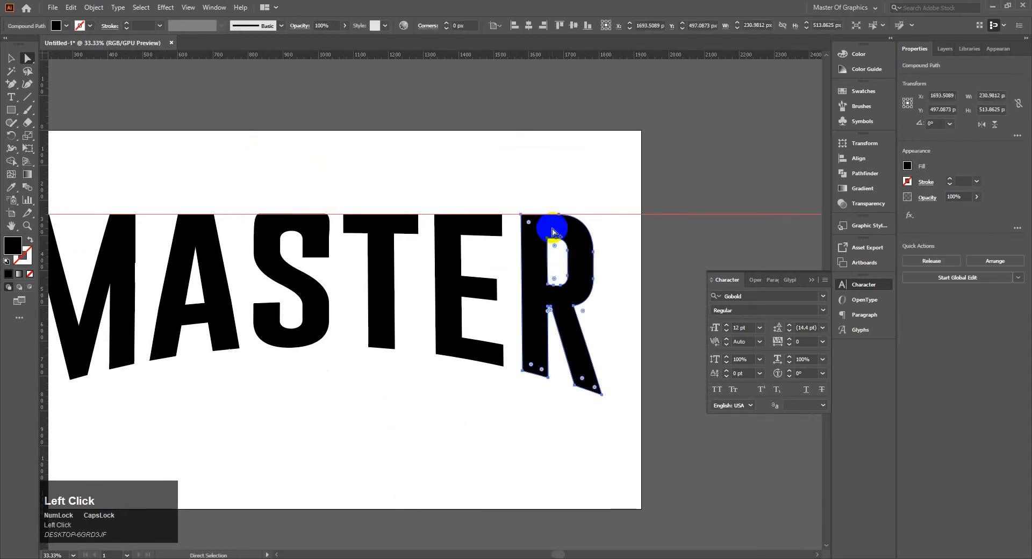
scroll(562, 225, up, 3)
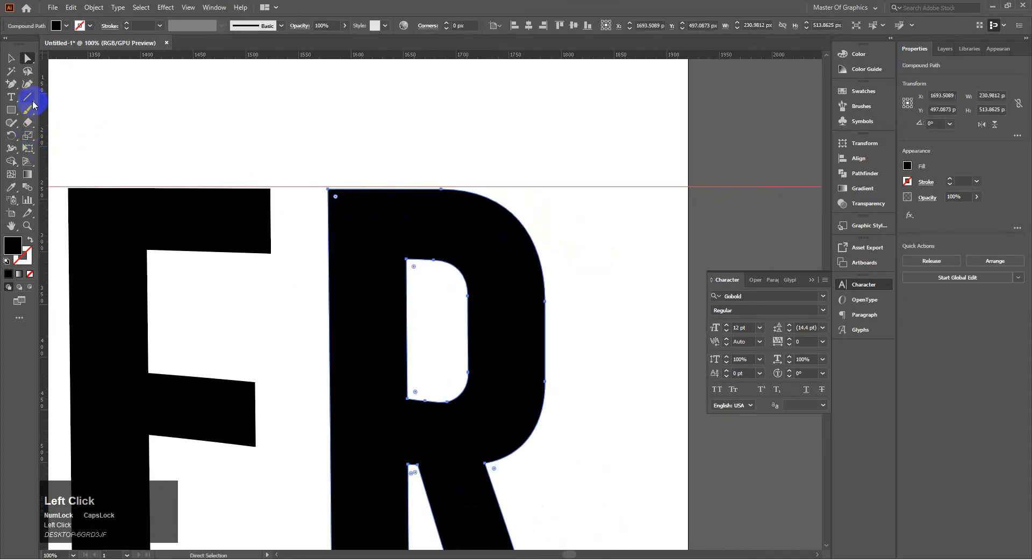
click(13, 86)
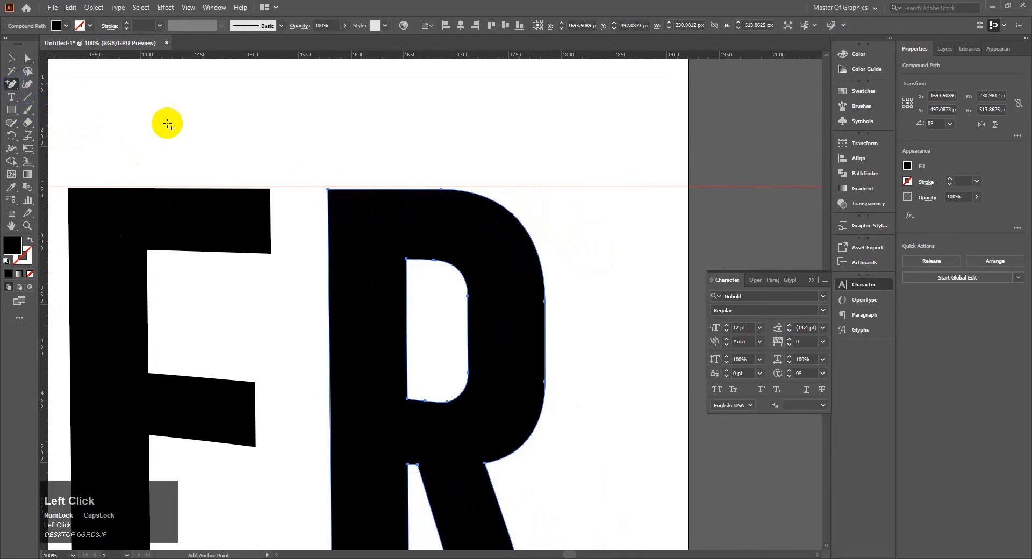
click(518, 215)
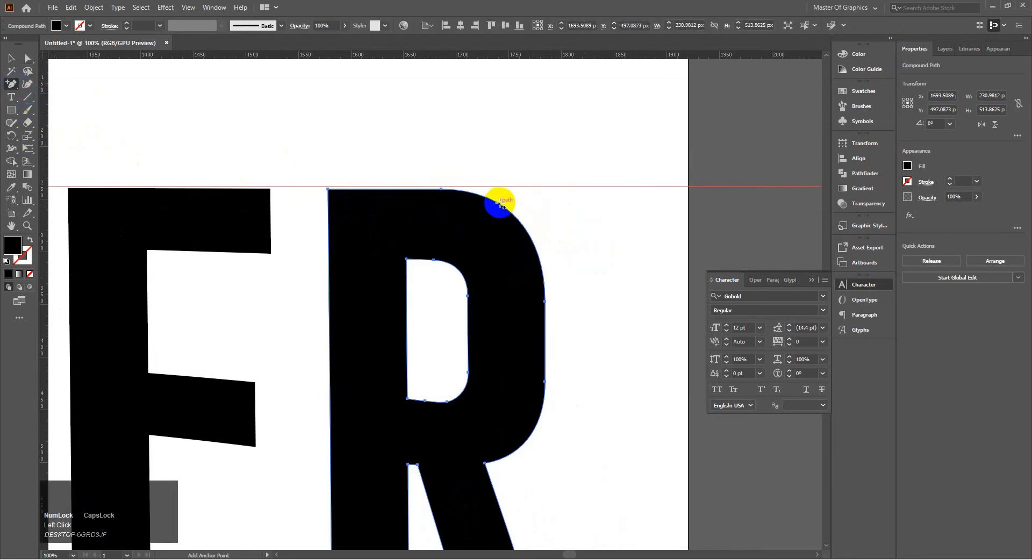
click(504, 206)
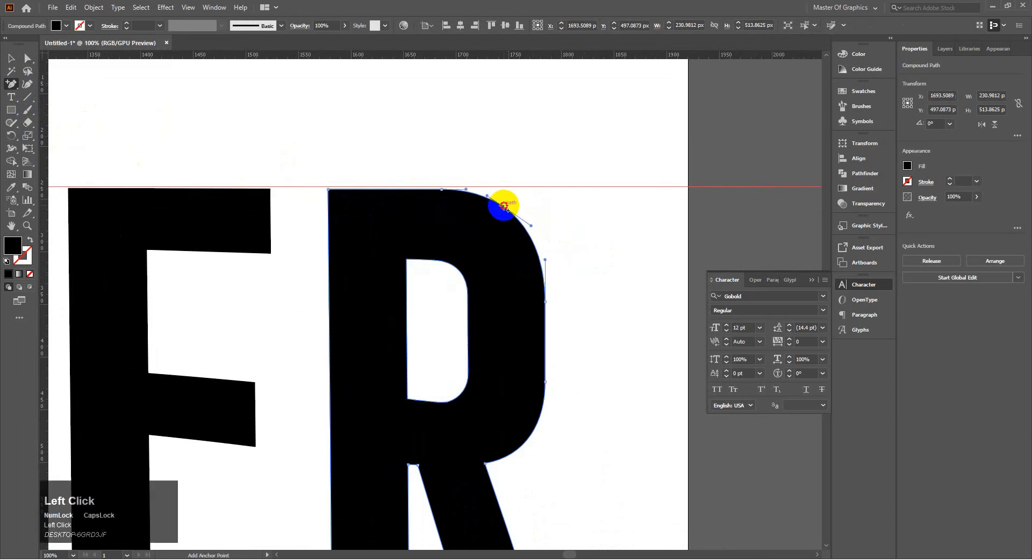
click(328, 189)
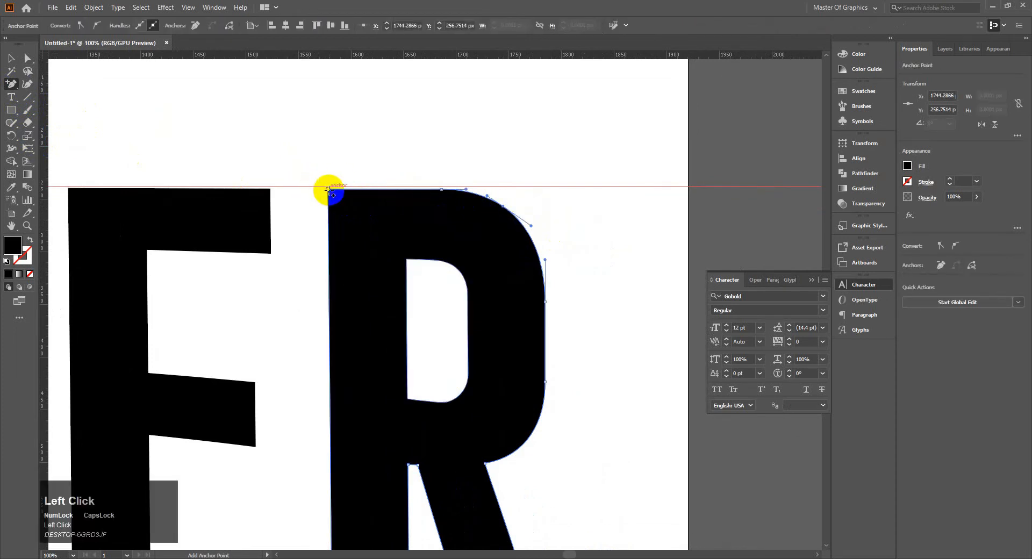
click(588, 298)
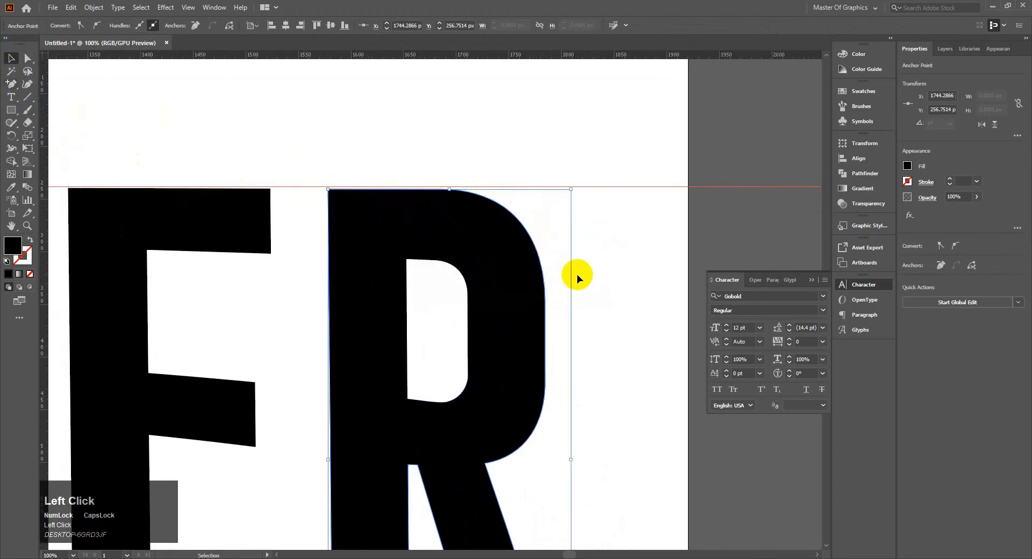
Move the R's added anchor point outward and up to the guide to square off its upper-right shoulder.
click(28, 59)
click(502, 210)
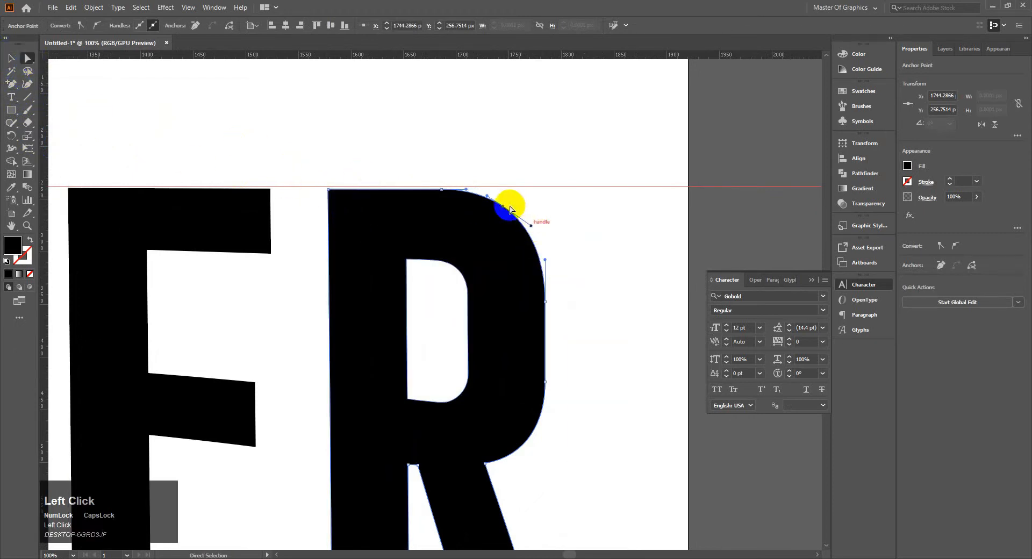
drag(503, 210, 492, 188)
Raise the R's remaining top anchor points to the guide at Y 238 px and round its upper-left corner by about 13.6 px.
click(329, 189)
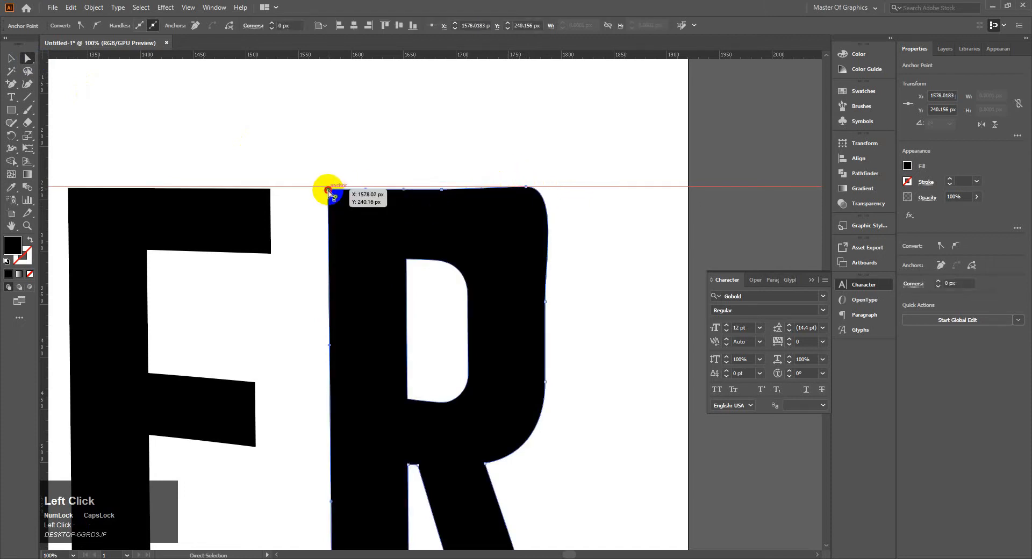
drag(329, 191, 328, 186)
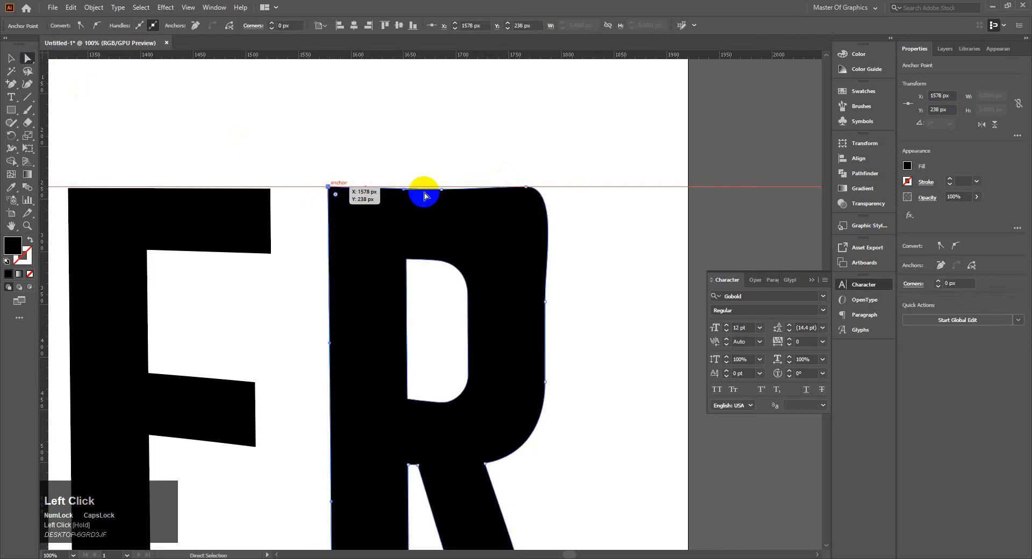
drag(441, 190, 442, 187)
drag(320, 179, 348, 199)
click(371, 161)
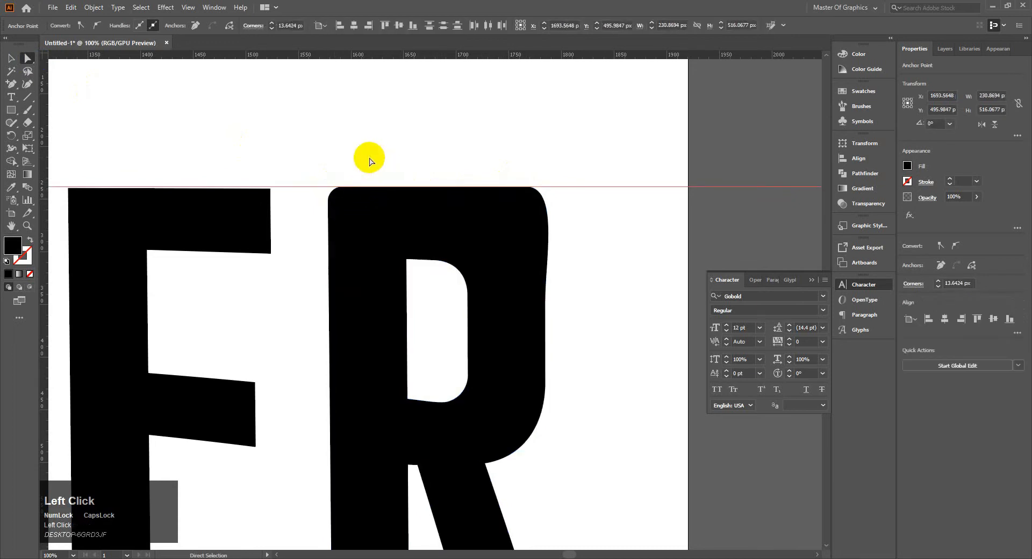
Move the R's upper-right top anchor point inward along the guide to X 1760 px, Y 238 px.
click(538, 208)
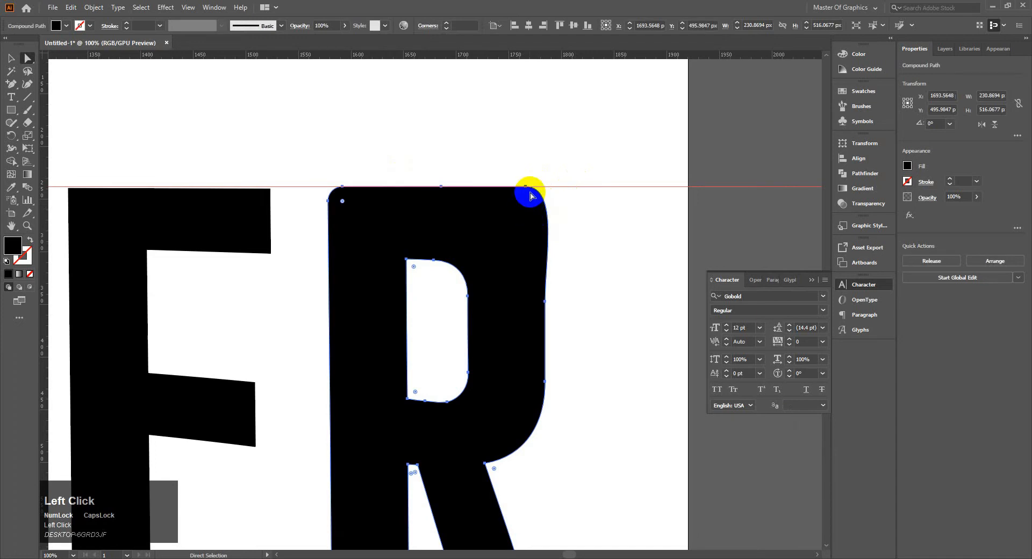
click(525, 186)
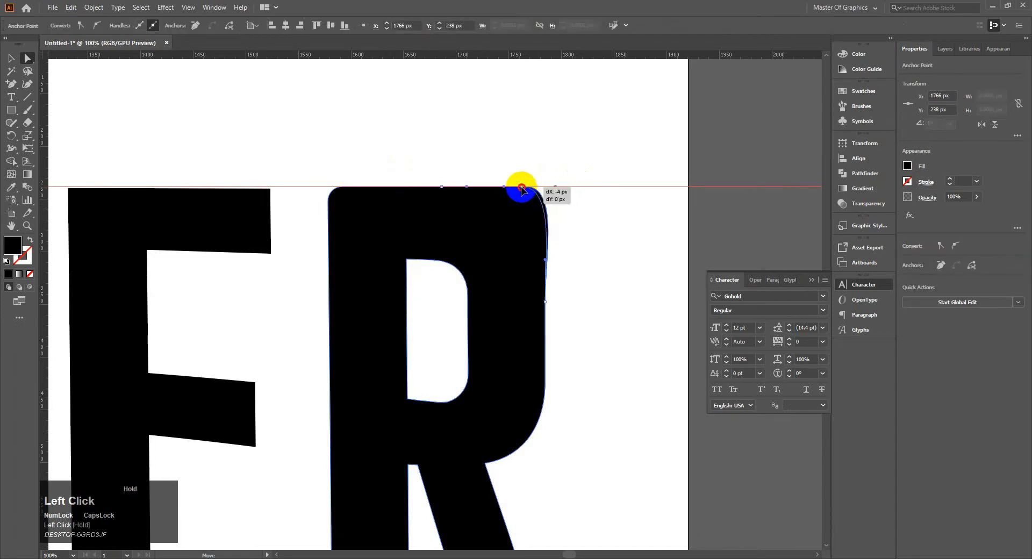
drag(520, 188, 520, 187)
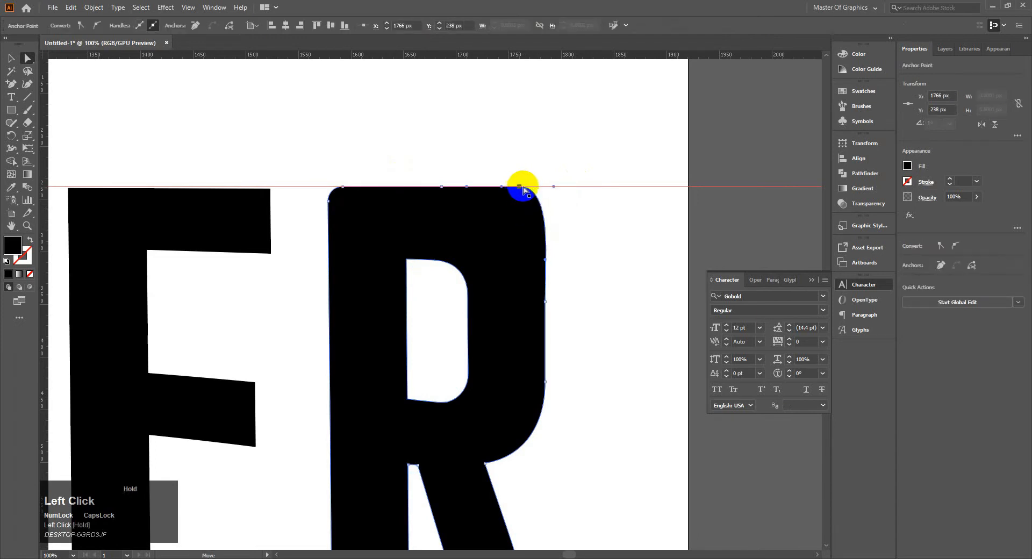
Raise the letter E by 1 px to the guide and round its two top corners by about 12.7 px.
key(space)
drag(362, 163, 596, 156)
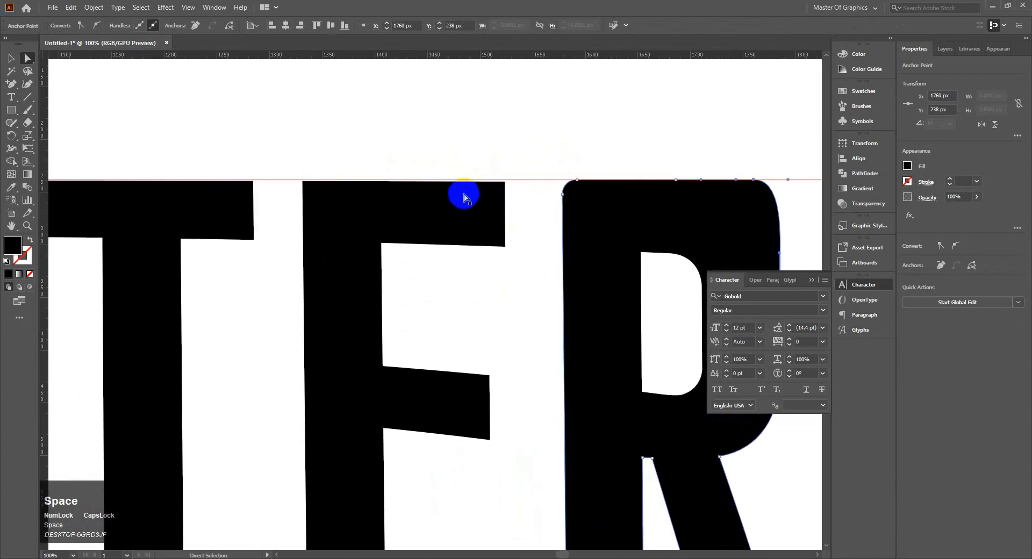
click(465, 196)
click(499, 189)
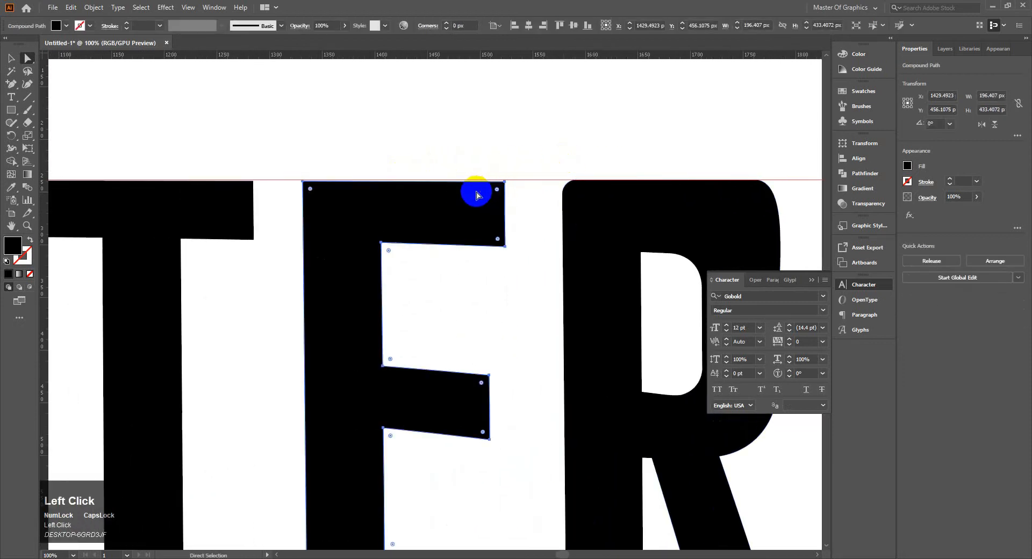
key(Up)
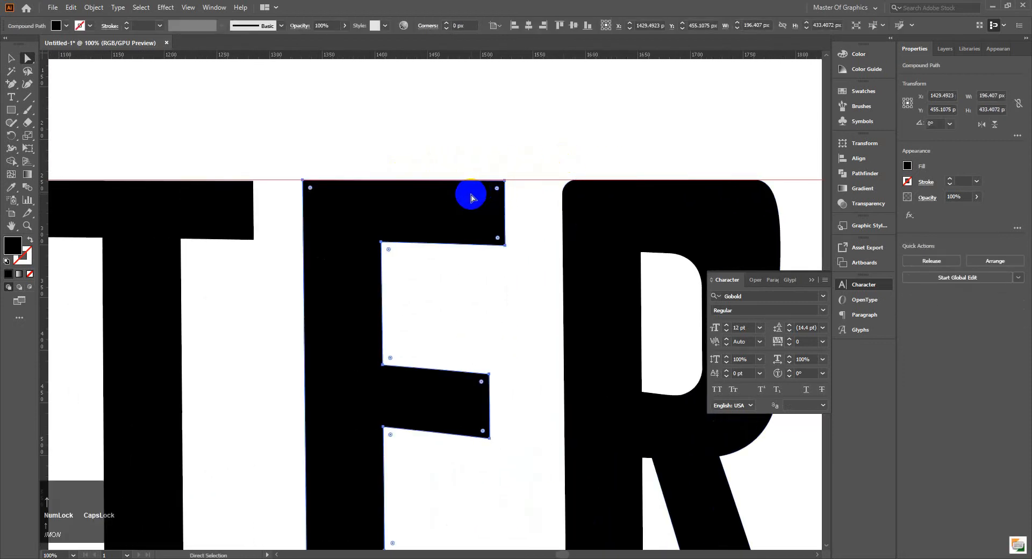
mouse_move(495, 190)
mouse_down()
mouse_move(486, 199)
mouse_move(510, 188)
mouse_move(490, 195)
mouse_up()
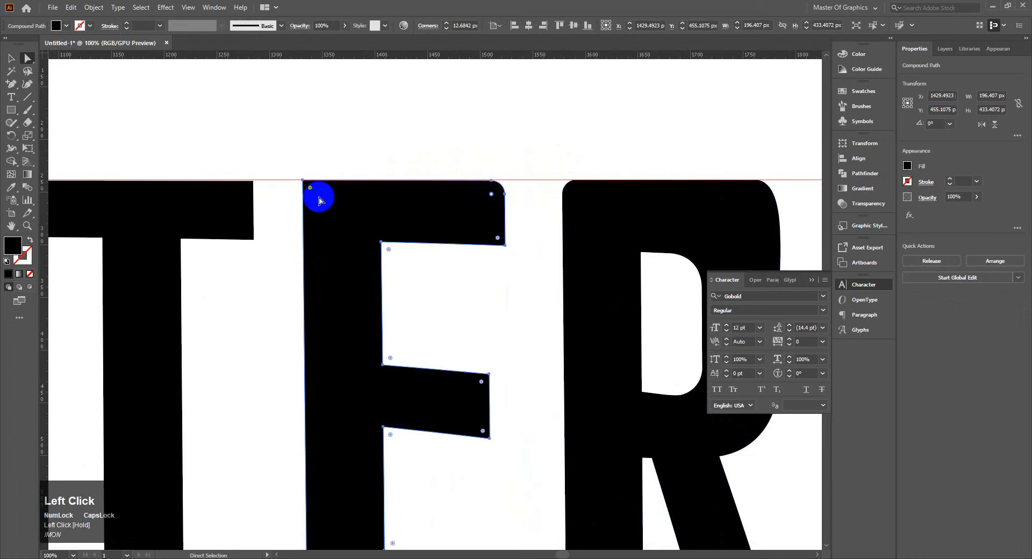
drag(310, 191, 321, 195)
click(344, 163)
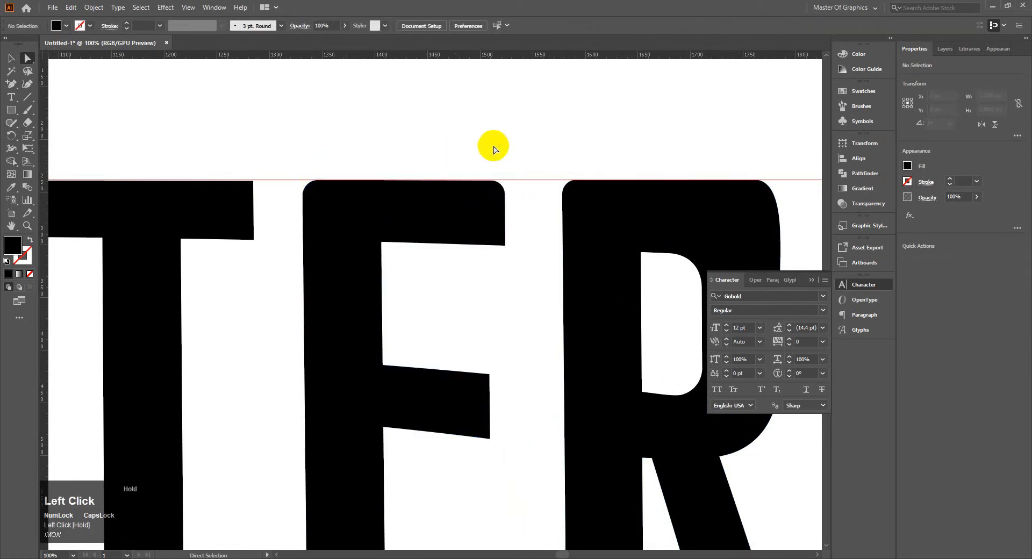
Round both top corners of the letter T by about 12.8 px.
drag(299, 148, 491, 138)
click(484, 185)
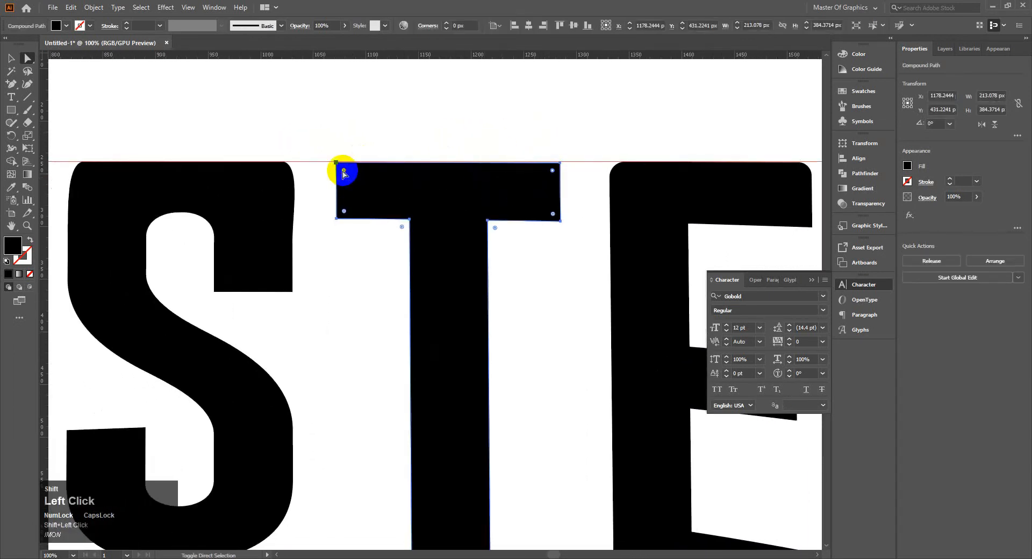
drag(344, 172, 351, 176)
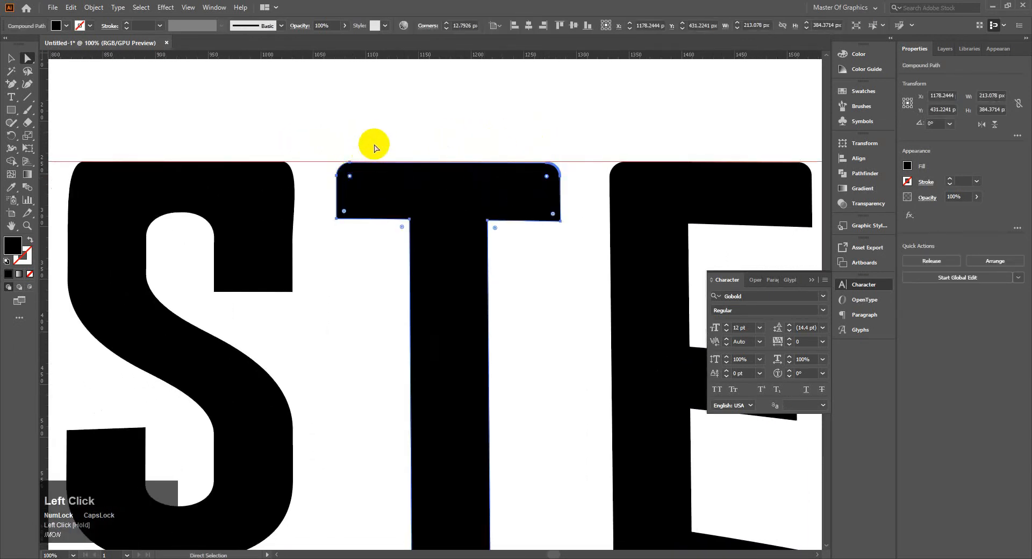
click(379, 140)
Raise the first letter A to the guide and round its two top corners by about 12.6 px.
drag(332, 142, 658, 149)
drag(423, 152, 569, 152)
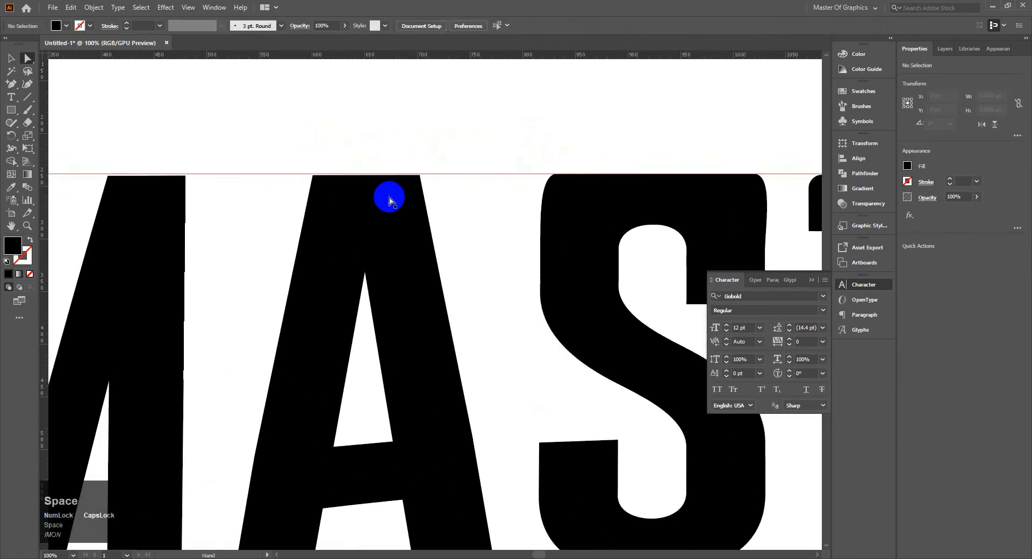
click(357, 191)
drag(306, 166, 413, 191)
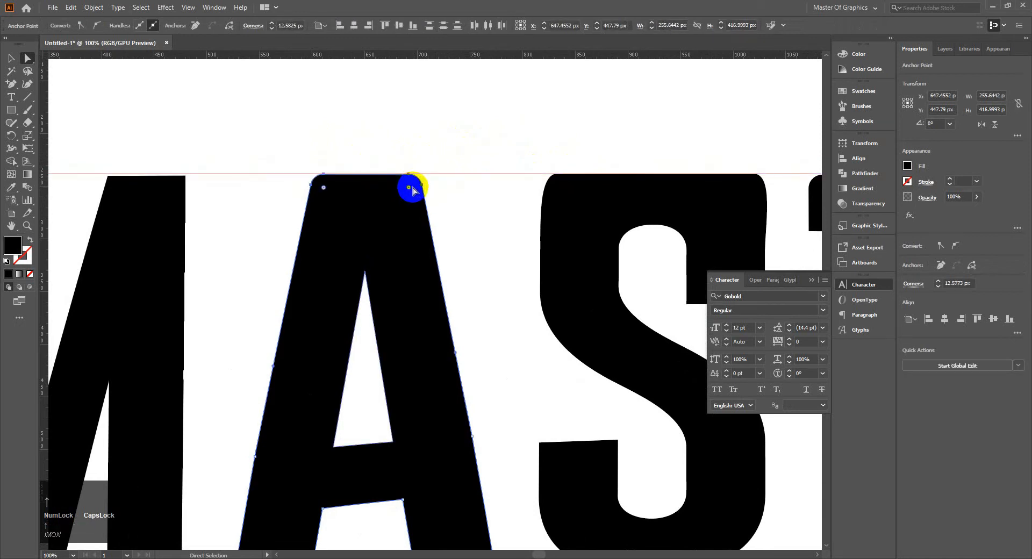
Raise the letter T by about 1 px so its top meets the guide.
click(638, 154)
key(space)
drag(638, 154, 694, 152)
click(645, 214)
Move the letter M 2 px right and 2 px up so its top meets the guide.
key(space)
drag(433, 216, 616, 181)
click(486, 195)
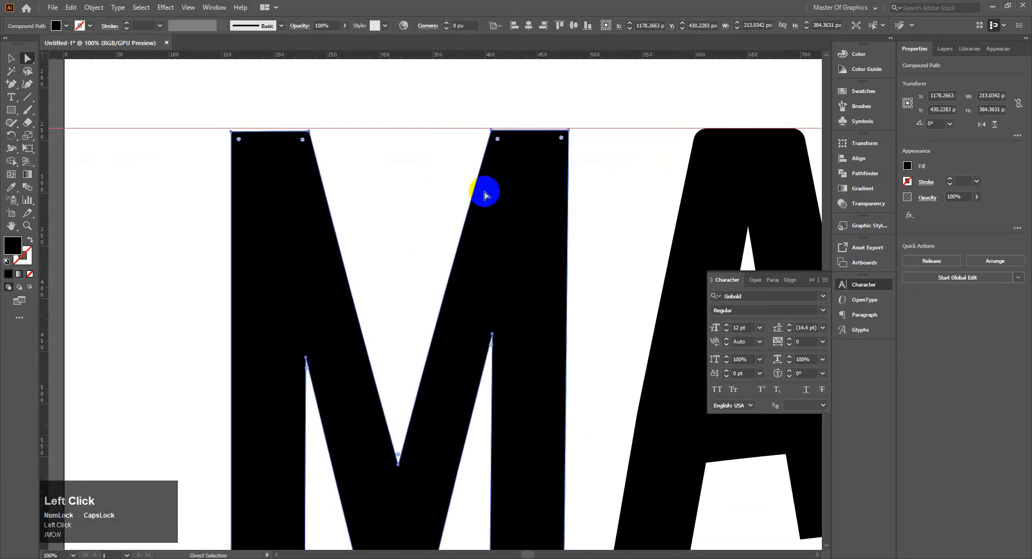
key(Right)
key(Right)
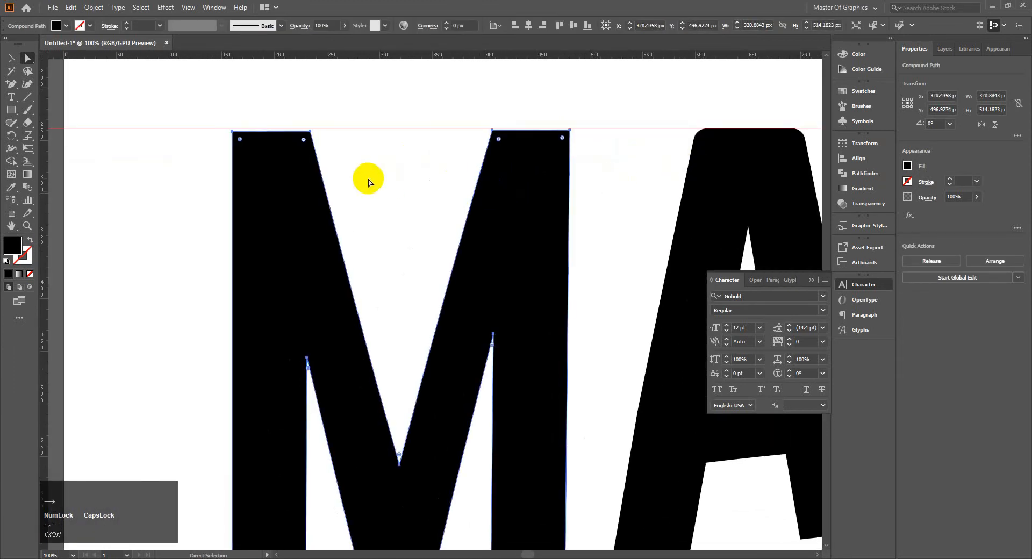
key(Up)
key(Up)
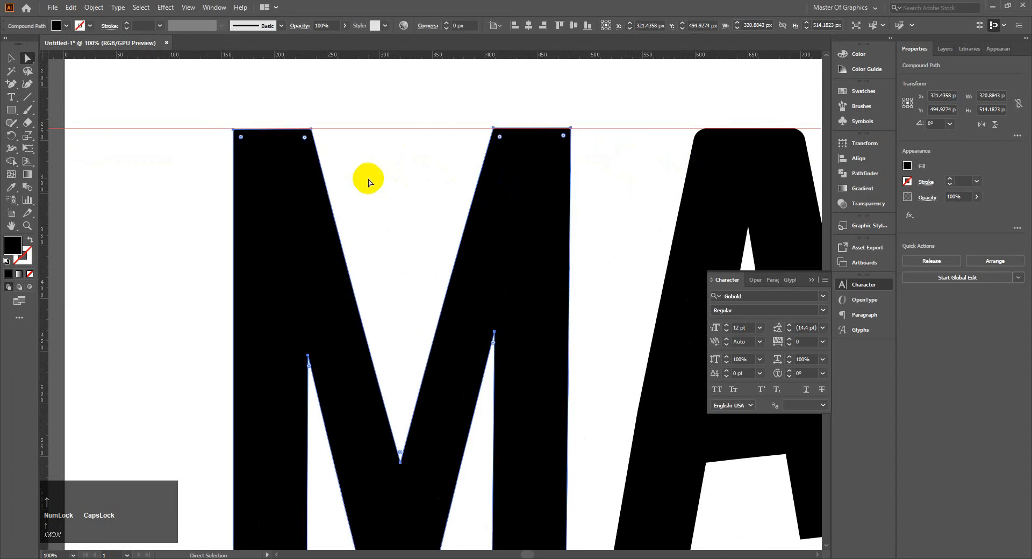
Round the four top corners of the letter M.
drag(166, 117, 663, 152)
mouse_move(560, 145)
mouse_down()
mouse_move(553, 151)
mouse_move(561, 144)
mouse_up()
click(600, 165)
Try to nudge the letters M and A right toward the S with their anchor points selected.
drag(630, 169, 455, 144)
drag(523, 245, 522, 219)
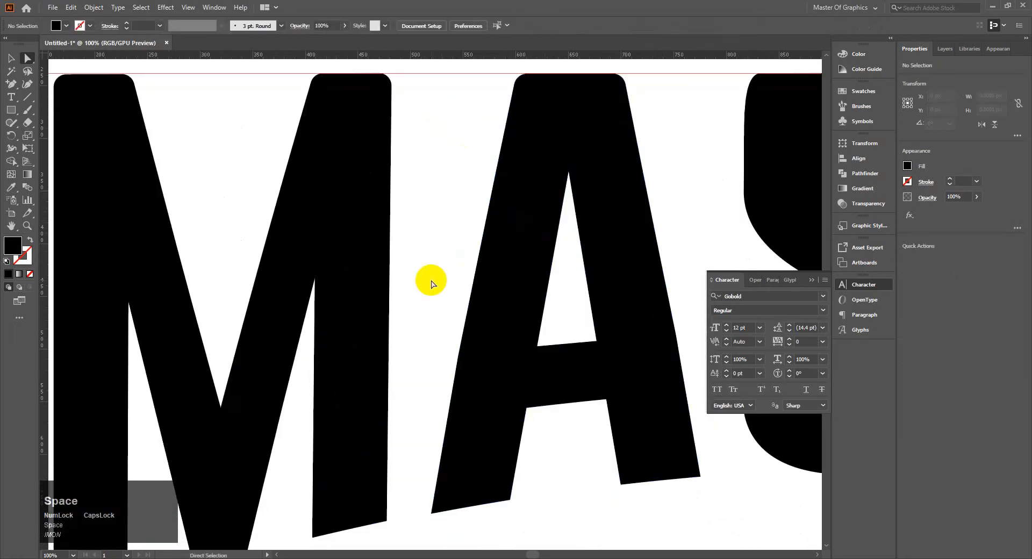
scroll(431, 283, down, 4)
drag(518, 290, 256, 249)
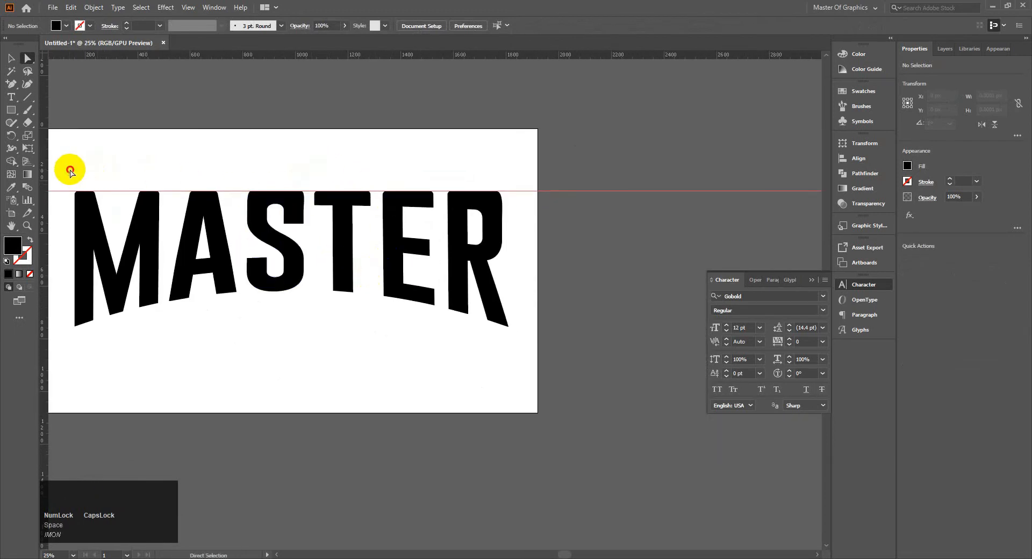
drag(72, 166, 200, 334)
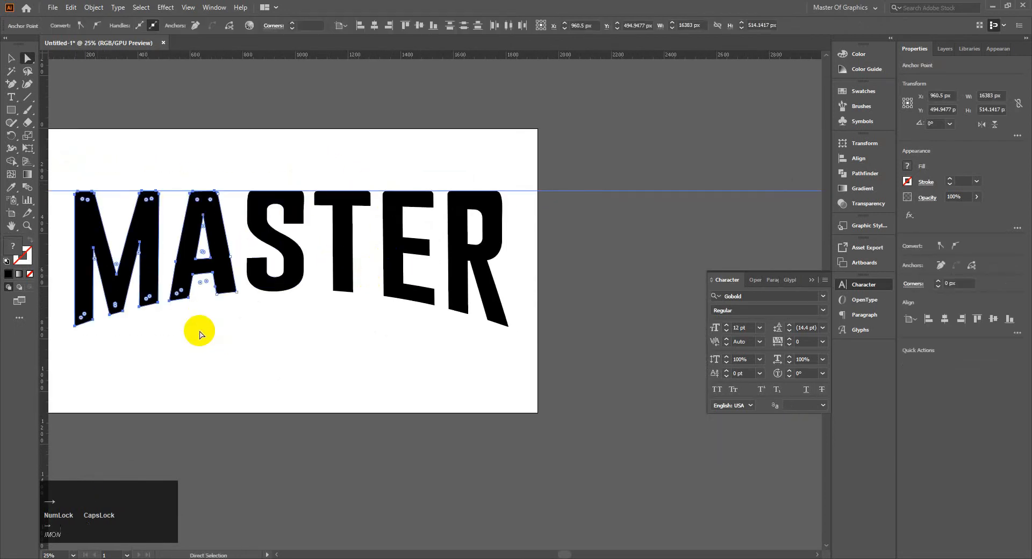
key(Right)
key(Right)
key(Right)
key(Right)
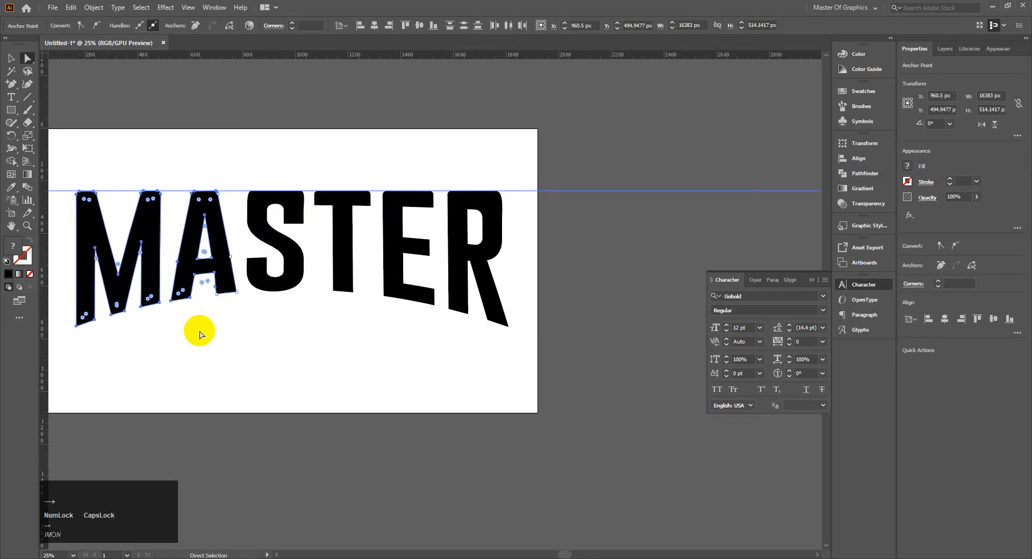
Undo the nudges of M and A and the rounding of the M's top corners, and clear the selection.
key(ctrl+z)
key(ctrl+z)
key(ctrl+z)
key(ctrl+z)
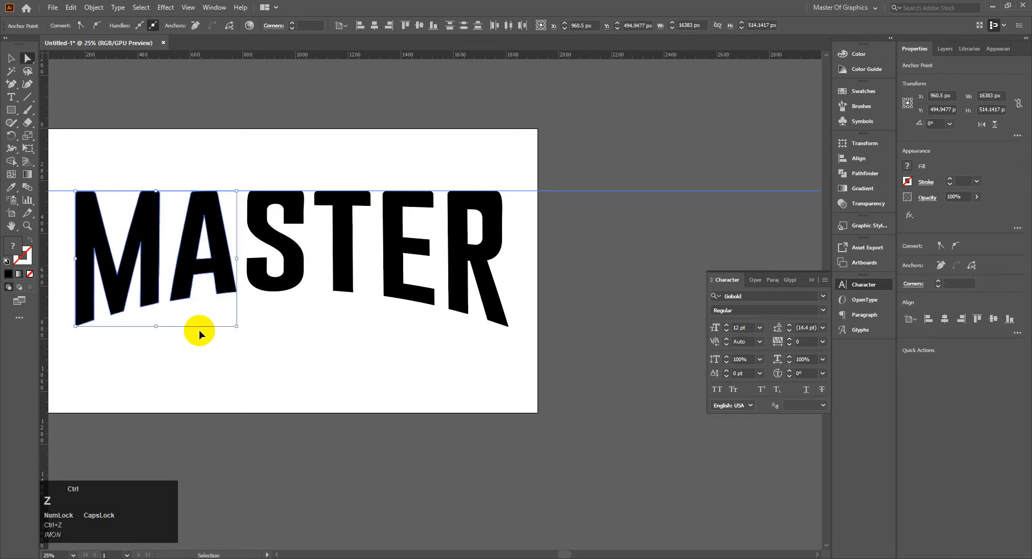
key(ctrl+z)
key(ctrl+z)
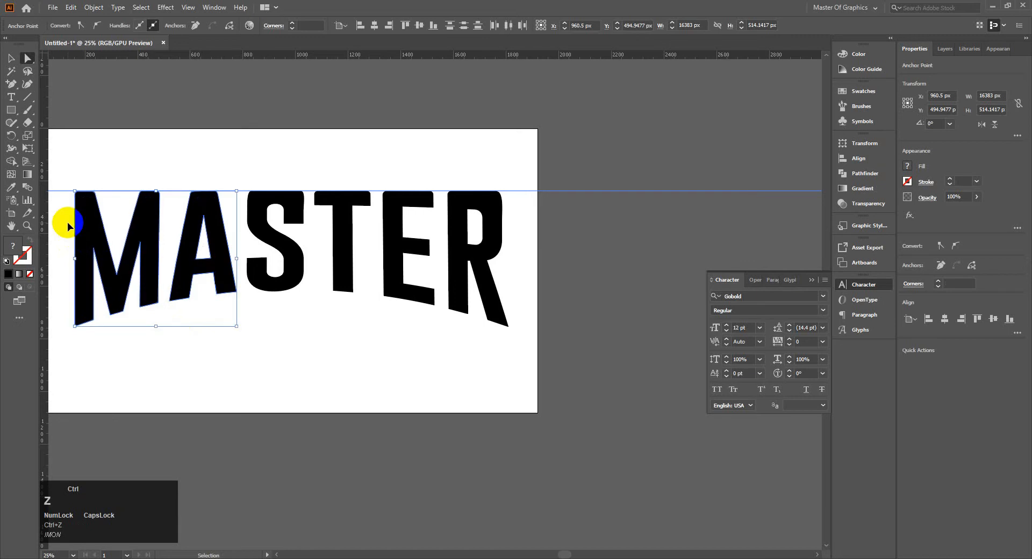
click(87, 144)
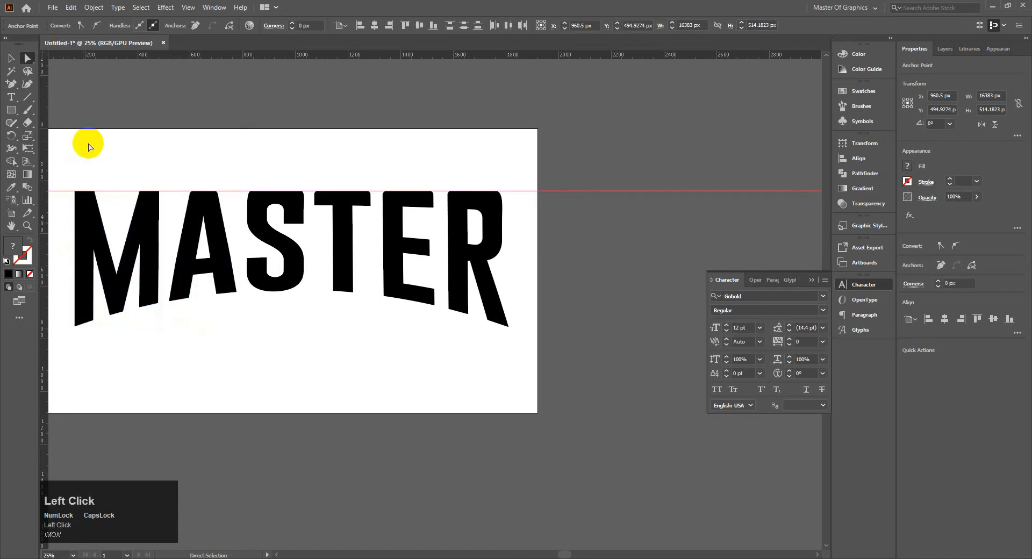
Select the letters M and A as whole objects and move them about 29 px right, closer to the S.
click(8, 58)
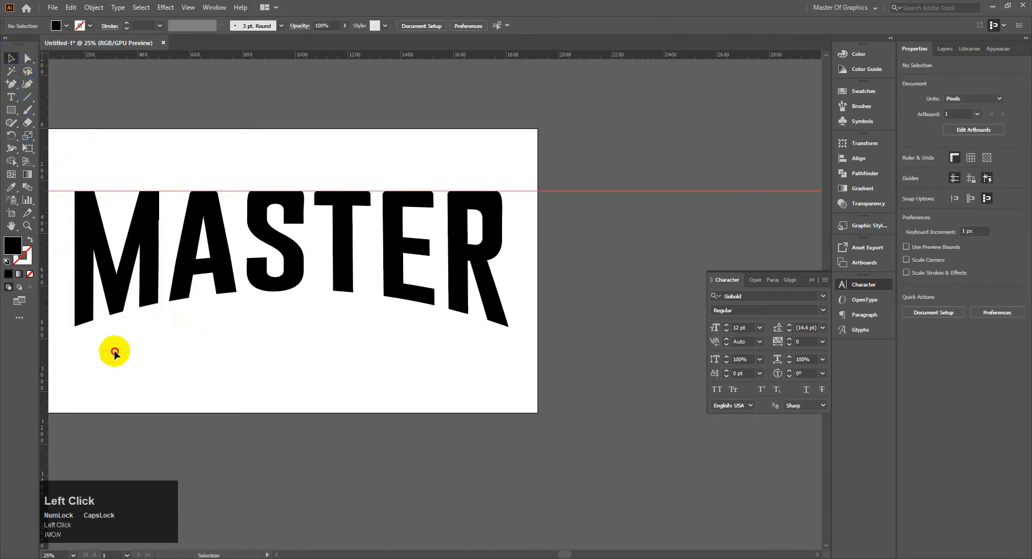
drag(114, 351, 217, 231)
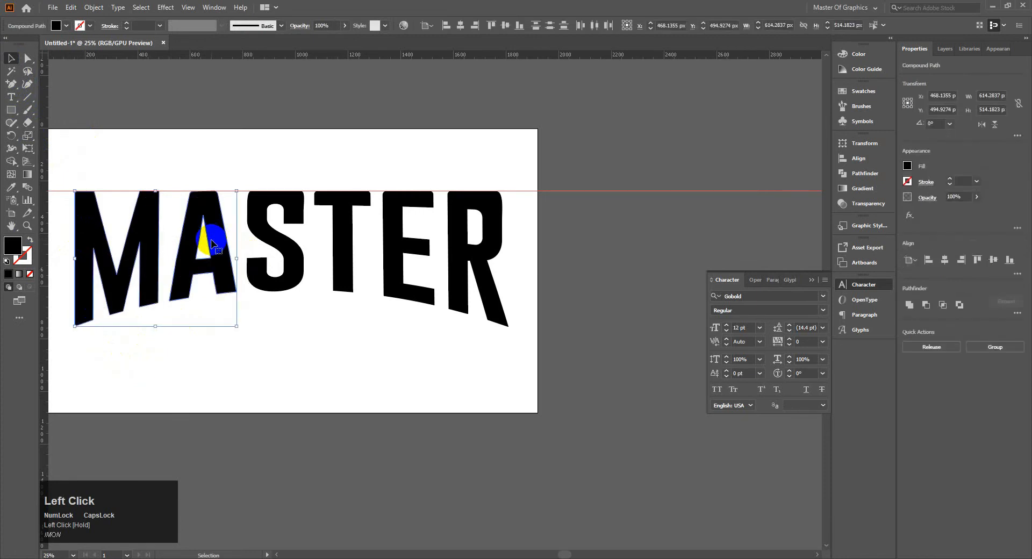
key(Right)
key(Right)
key(Right)
key(Right)
key(Right)
key(Right)
key(Right)
key(Right)
key(Right)
key(Right)
key(Right)
key(Right)
key(Right)
key(Right)
key(Right)
key(Right)
key(Right)
key(Right)
key(Right)
key(Right)
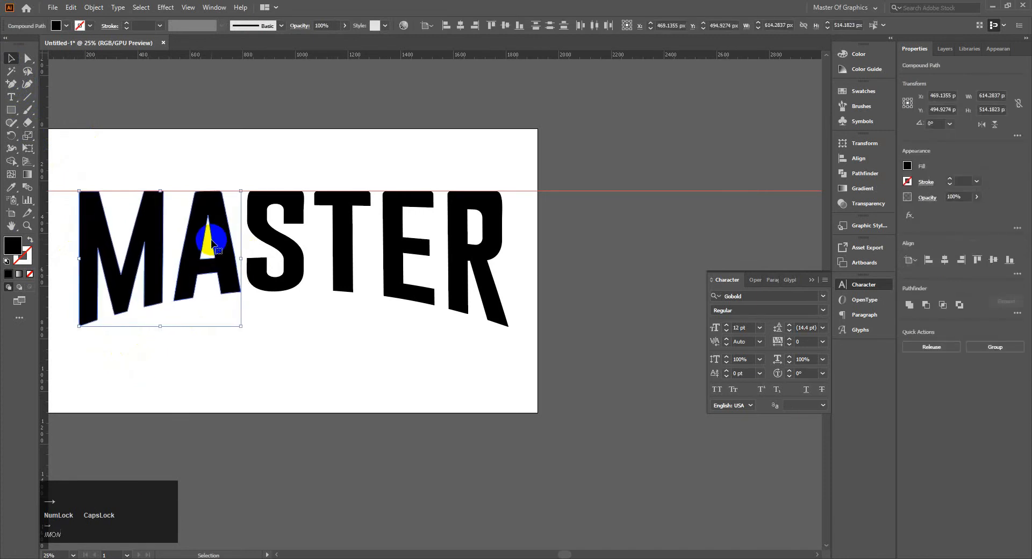
Move the letters T, E and R together left toward the S, to about X 1418 px.
drag(325, 350, 540, 213)
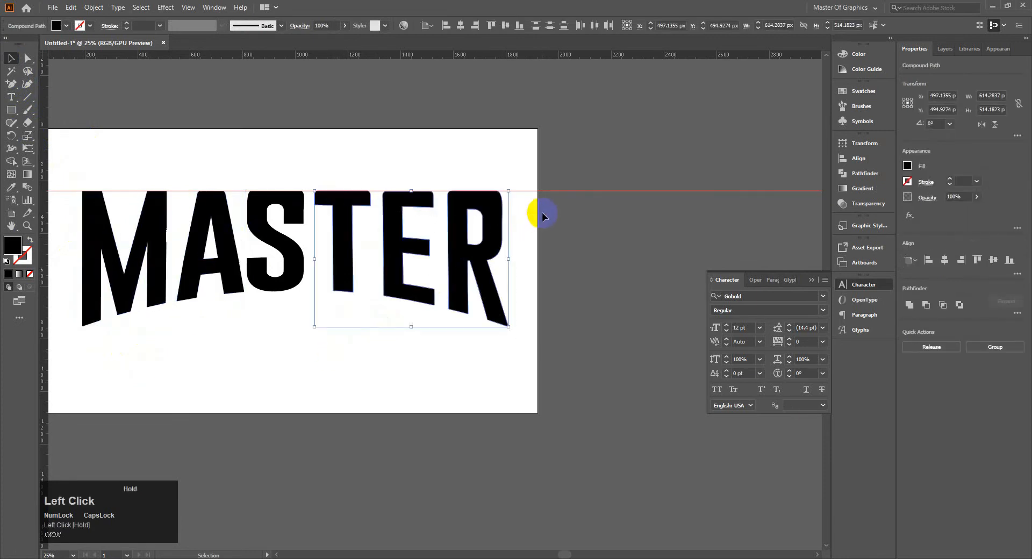
key(Left)
key(Left)
key(Left)
key(Left)
key(Left)
key(Left)
key(Left)
key(Left)
key(Left)
key(Left)
key(Left)
key(Left)
key(Left)
key(Left)
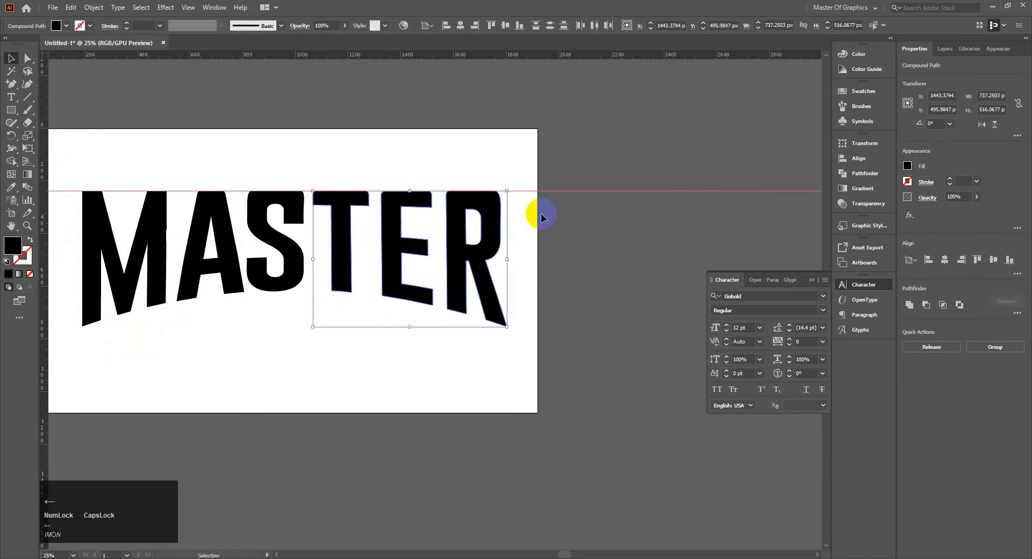
key(Left)
key(Left)
key(Left)
key(Left)
key(Left)
key(Left)
key(Left)
key(Left)
key(Left)
key(Left)
key(Left)
key(Left)
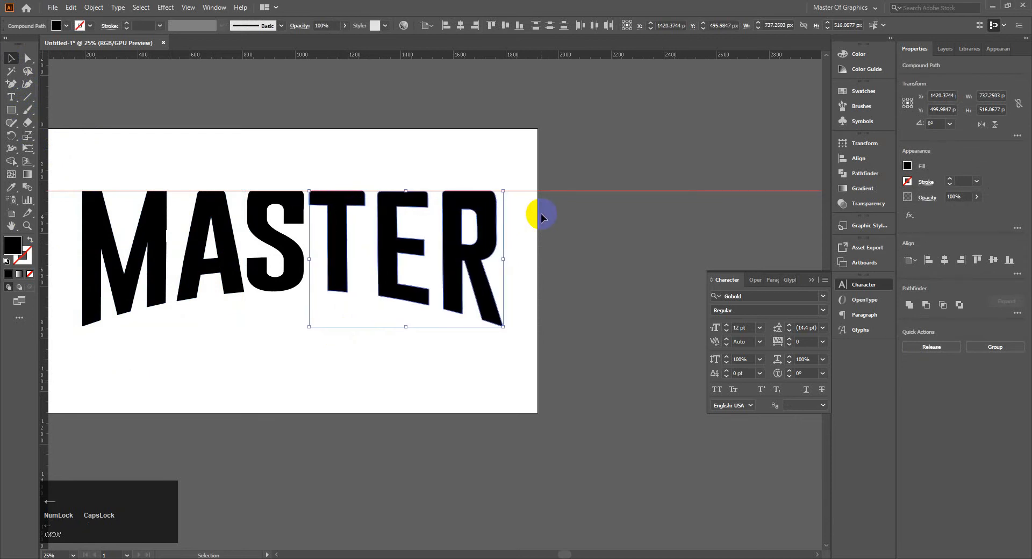
Move the letters E and R together left to tighten the gap after the T.
click(468, 307)
drag(377, 356, 504, 219)
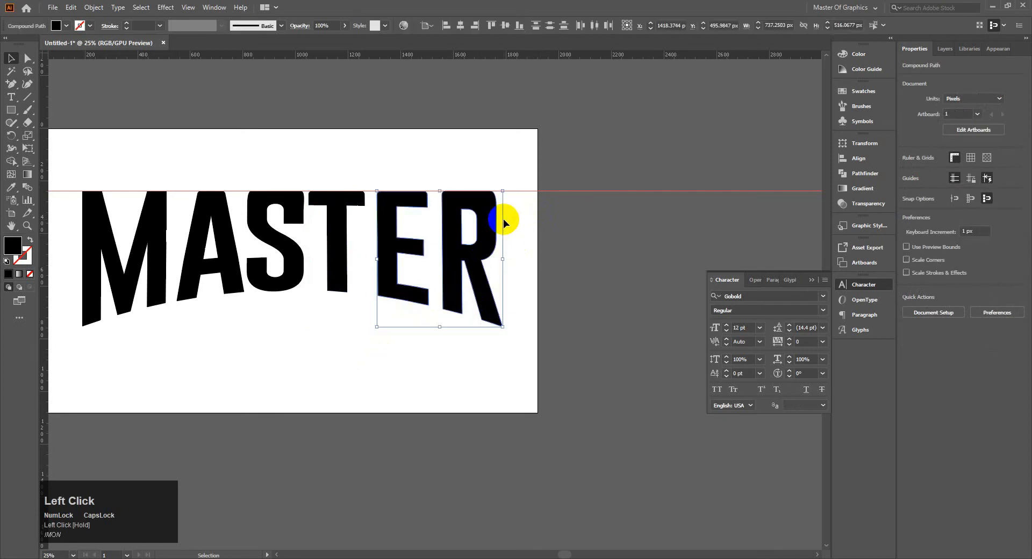
key(Left)
key(Left)
key(Left)
key(Left)
key(Left)
key(Left)
key(Left)
key(Left)
key(Left)
key(Left)
key(Left)
key(Left)
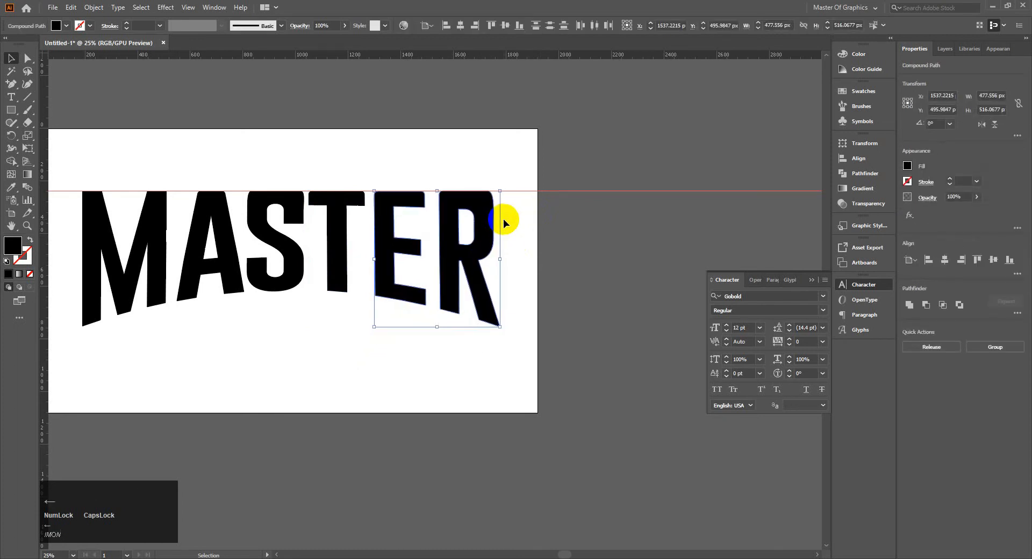
key(Left)
key(Left)
key(Left)
key(Left)
key(Left)
key(Left)
key(Left)
key(Left)
key(Left)
key(Left)
key(Left)
key(Left)
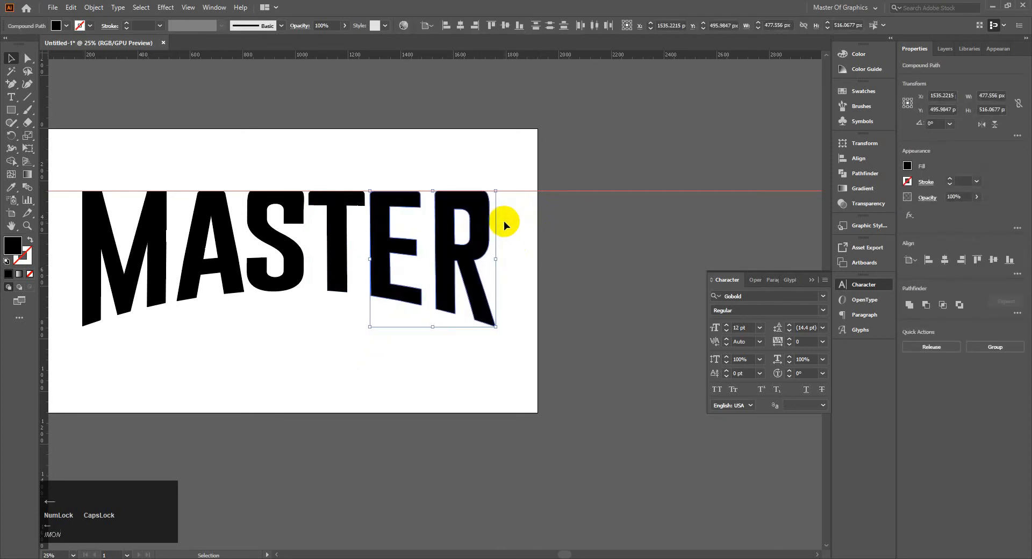
Move the letter R left to tighten its gap to the E, and clear the selection.
click(427, 337)
drag(438, 352, 514, 281)
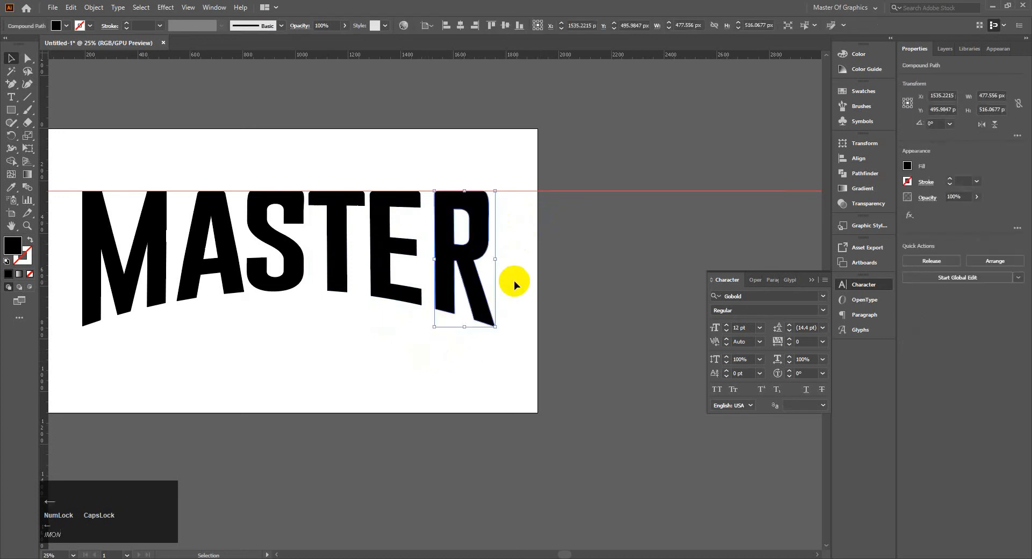
key(Left)
key(Left)
key(Left)
key(Left)
key(Left)
key(Left)
key(Left)
key(Left)
key(Left)
key(Left)
key(Left)
key(Left)
key(Left)
key(Left)
key(Left)
key(Left)
key(Left)
key(Left)
key(Left)
key(Left)
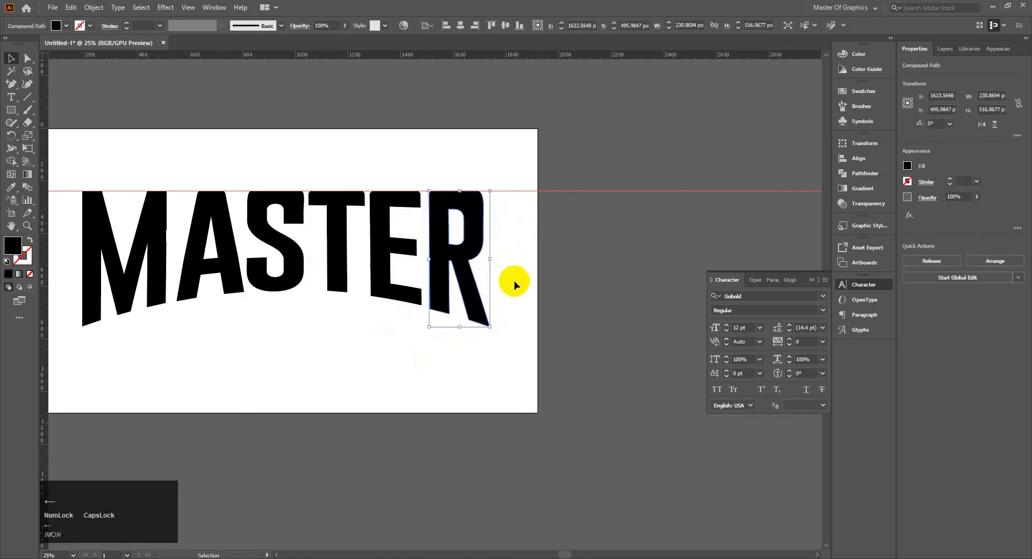
key(Left)
key(Left)
key(Left)
key(Left)
key(Left)
key(Left)
click(63, 366)
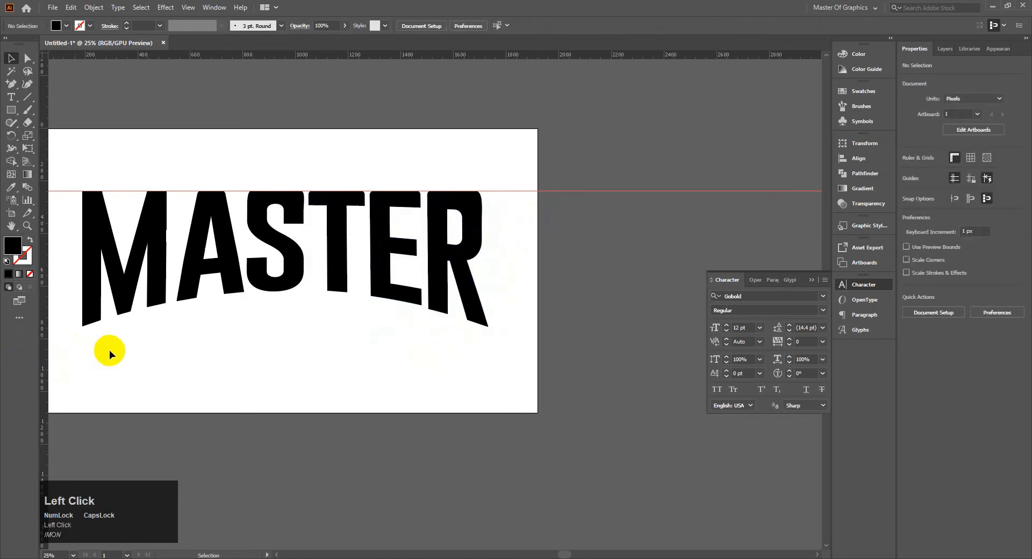
Move the letter M right to tighten its gap to the A, keep its top on the guide, and clear the selection.
drag(153, 294, 157, 291)
key(Right)
key(Right)
key(Right)
key(Right)
key(Right)
key(Right)
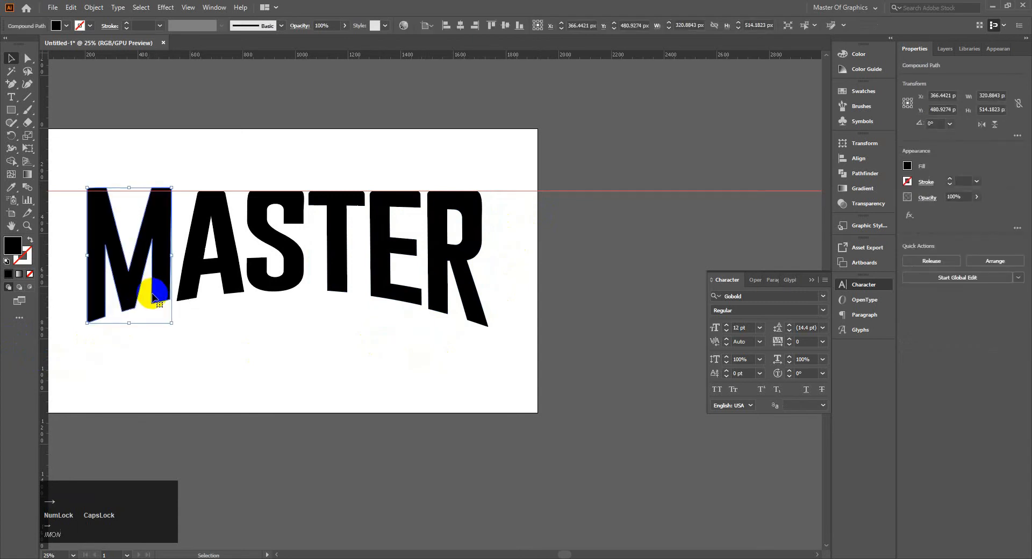
key(Down)
key(Down)
key(Down)
key(Down)
key(Down)
key(Down)
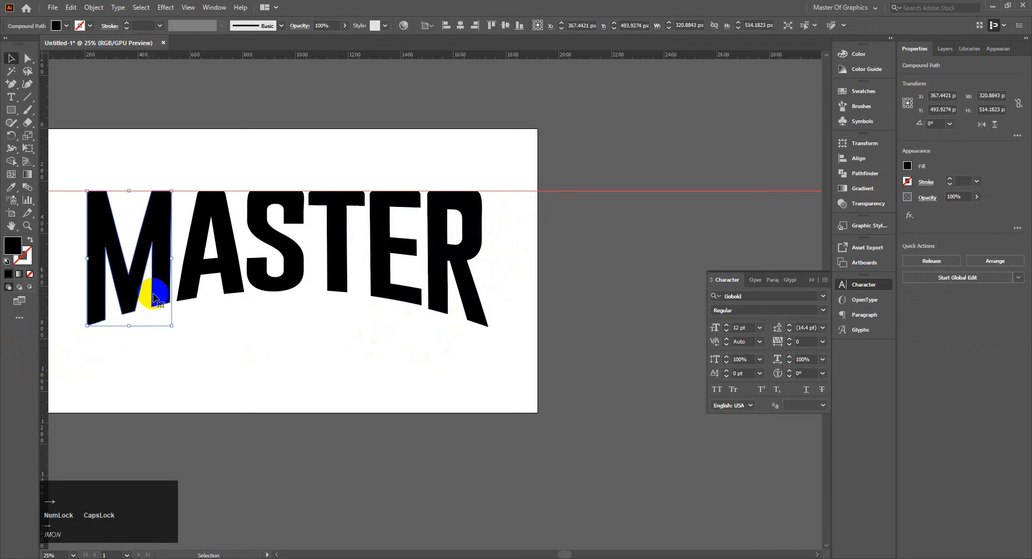
click(205, 331)
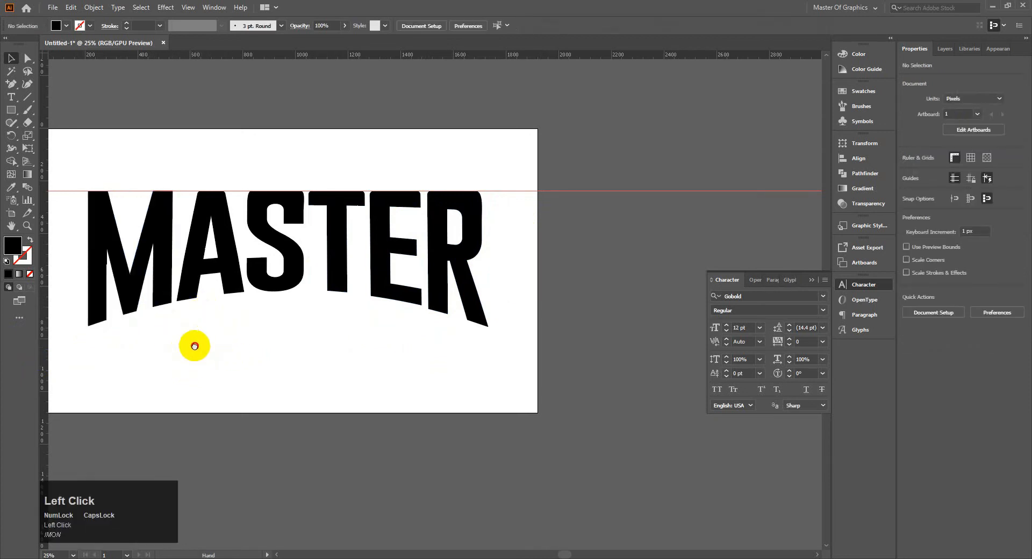
Delete the horizontal guide along the top of the MASTER letters.
drag(193, 346, 280, 313)
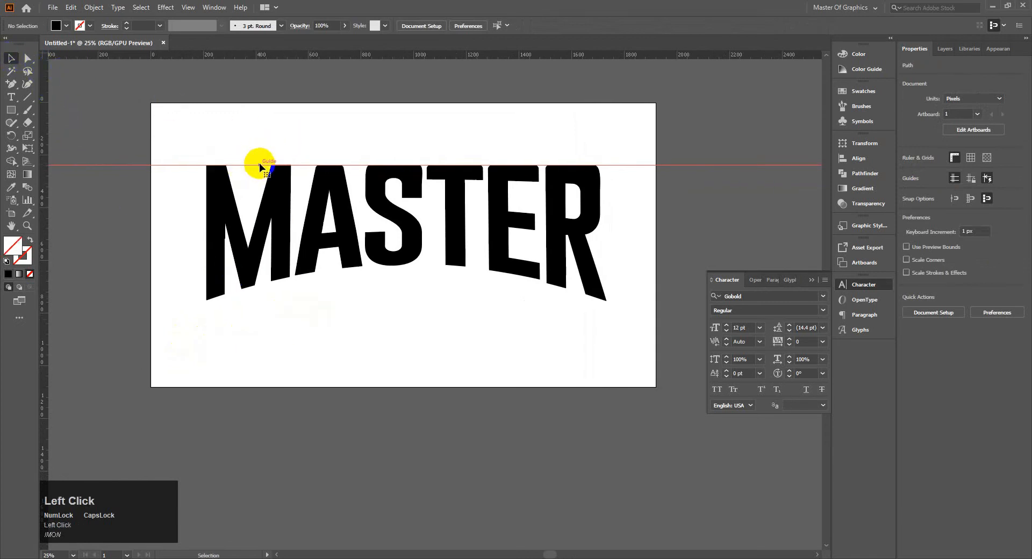
key(Delete)
click(177, 138)
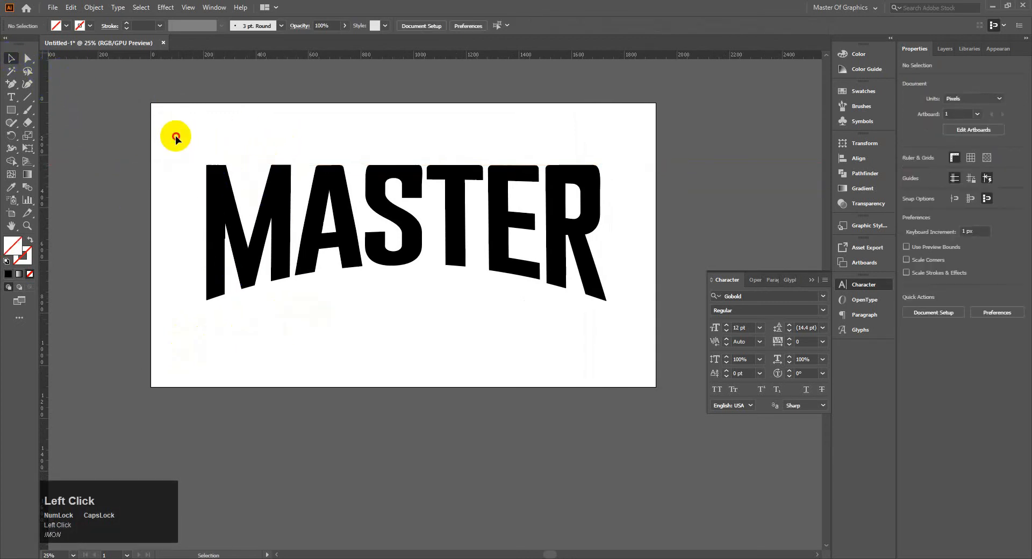
Group all the MASTER letters and move the group up about 98 px on the artboard.
drag(176, 139, 661, 357)
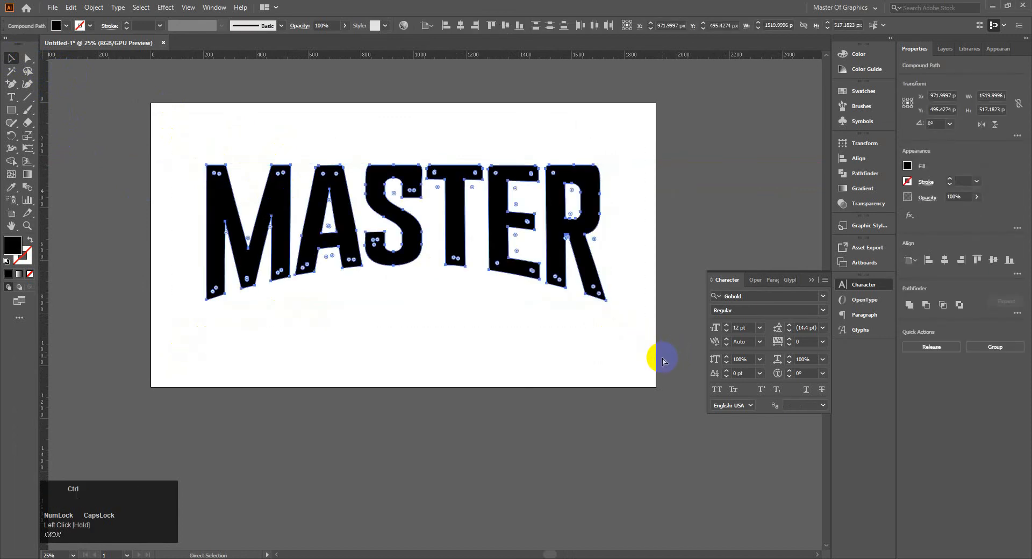
click(618, 322)
drag(450, 215, 451, 191)
click(408, 315)
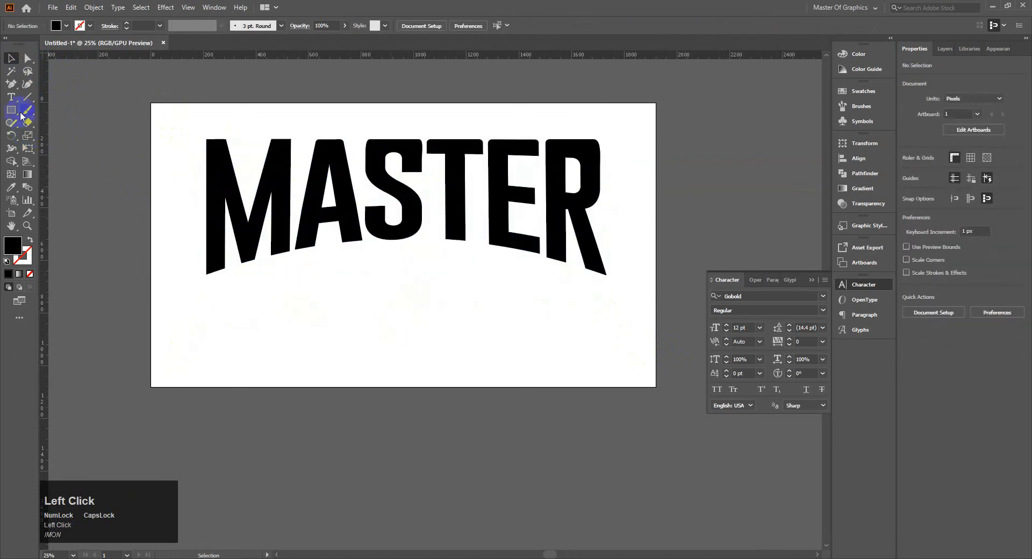
Add a point text reading "OG" below the MASTER lettering.
click(10, 97)
click(398, 282)
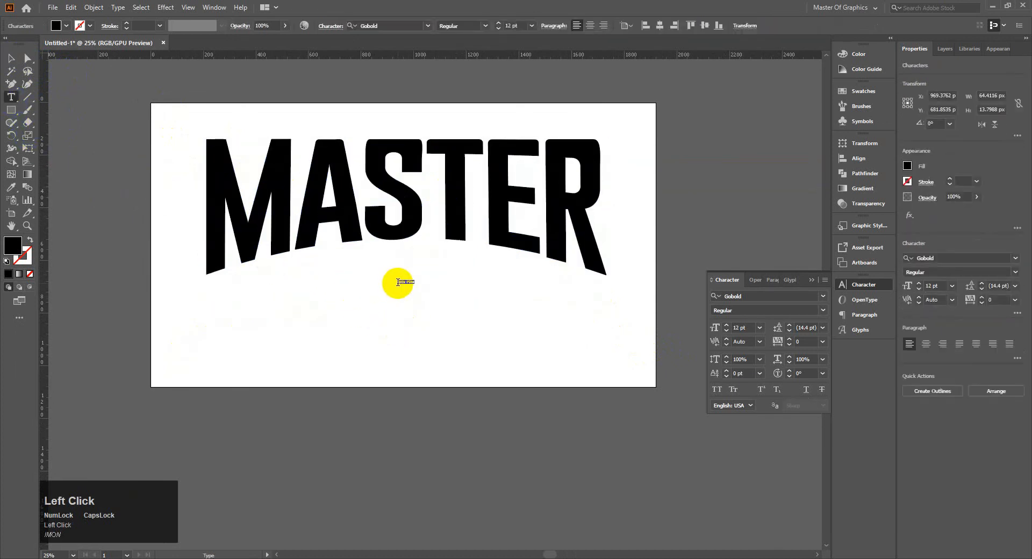
text(O)
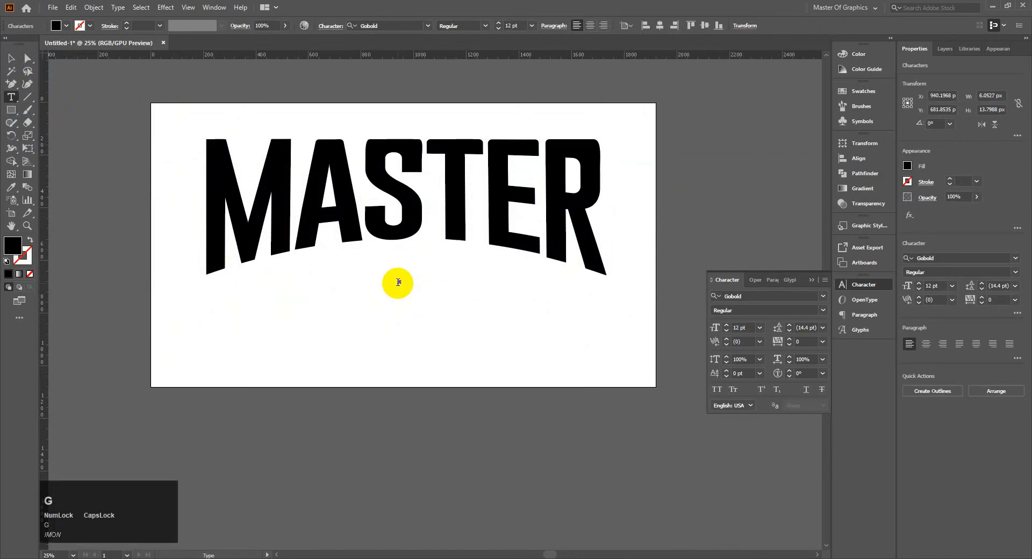
Scale the small text up proportionally to about 208 pt and move it beneath the S and T of MASTER.
click(10, 58)
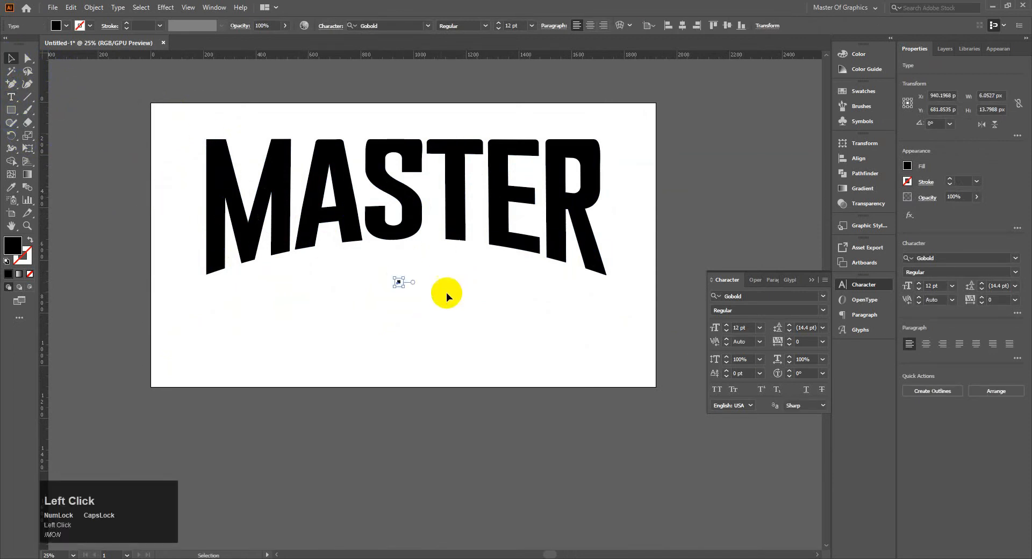
click(398, 281)
shift+click(508, 346)
drag(508, 347, 626, 422)
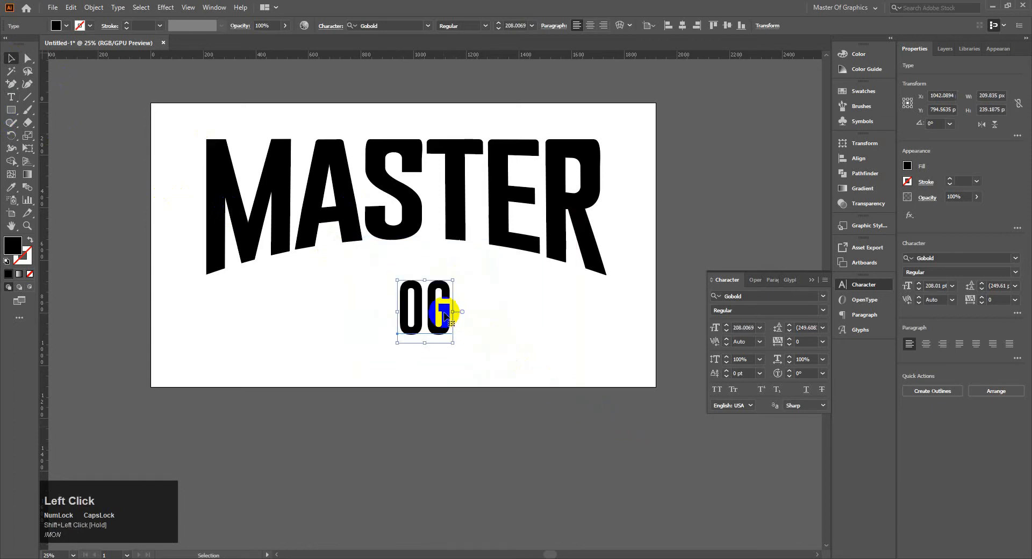
drag(446, 312, 422, 302)
Clear the characters of the small text and set its font to Breeze Personal Use Regular.
double_click(425, 295)
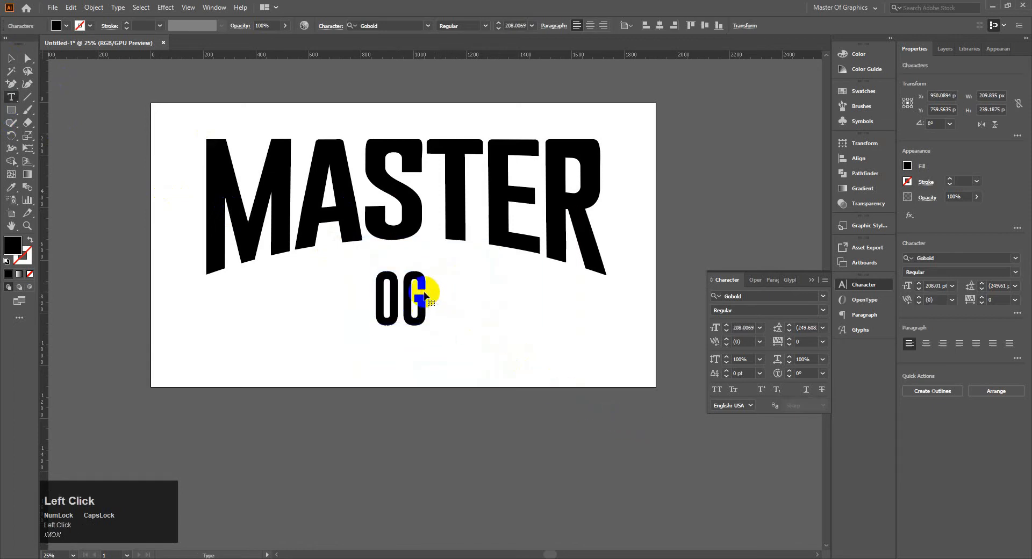
key(BackSpace)
key(BackSpace)
click(824, 296)
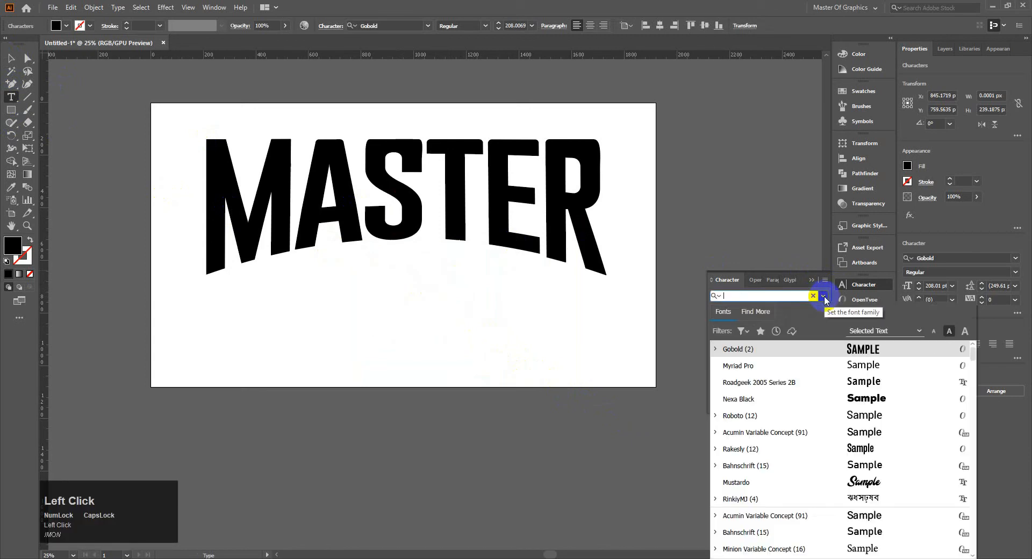
text(PER)
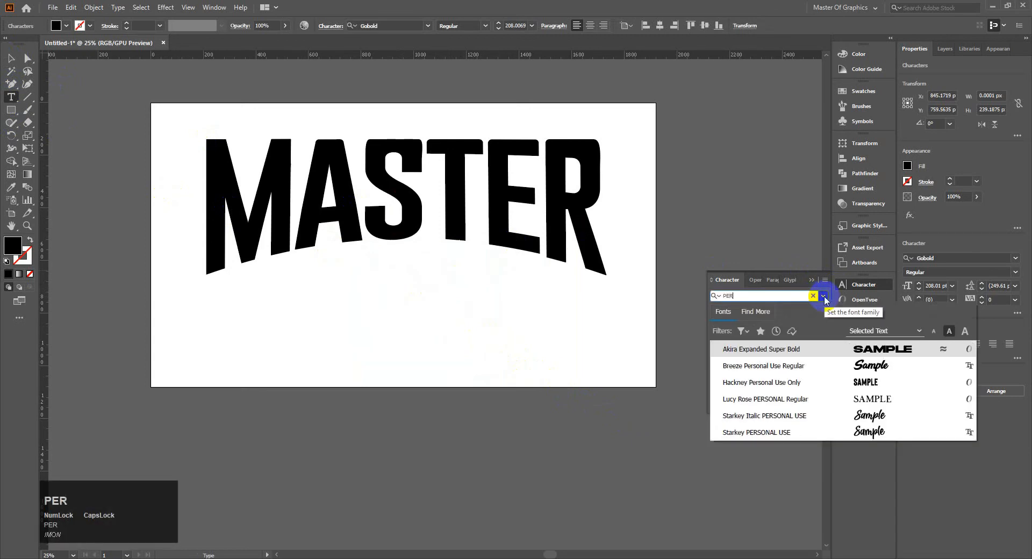
click(871, 365)
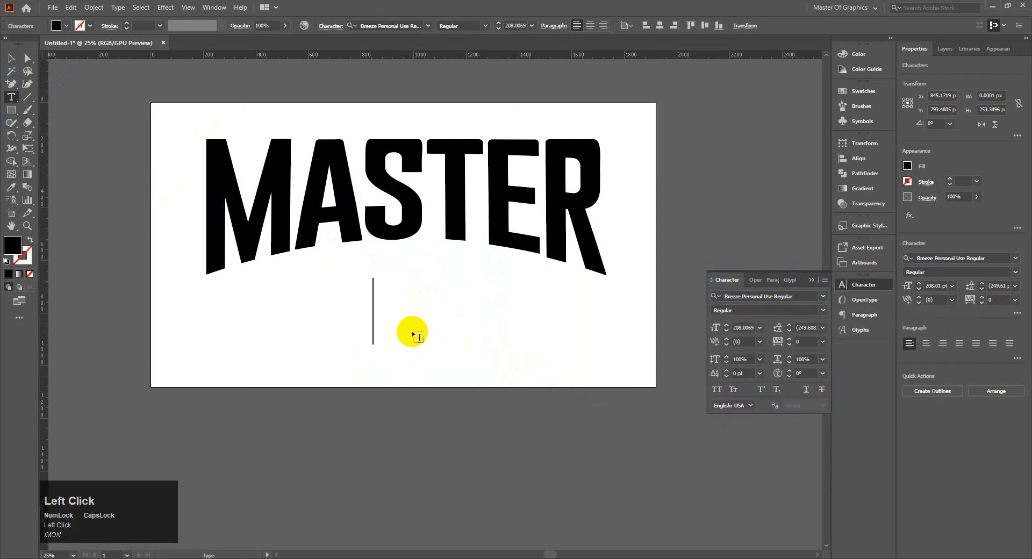
text(OF)
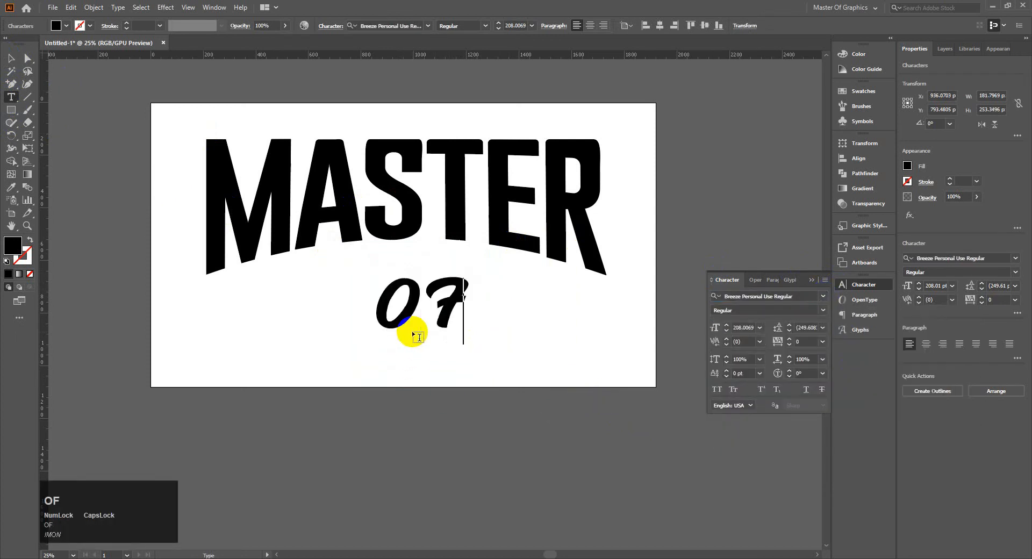
key(BackSpace)
key(BackSpace)
Enter "of graphics" in lowercase as the text below MASTER.
key(Caps_Lock)
text(o)
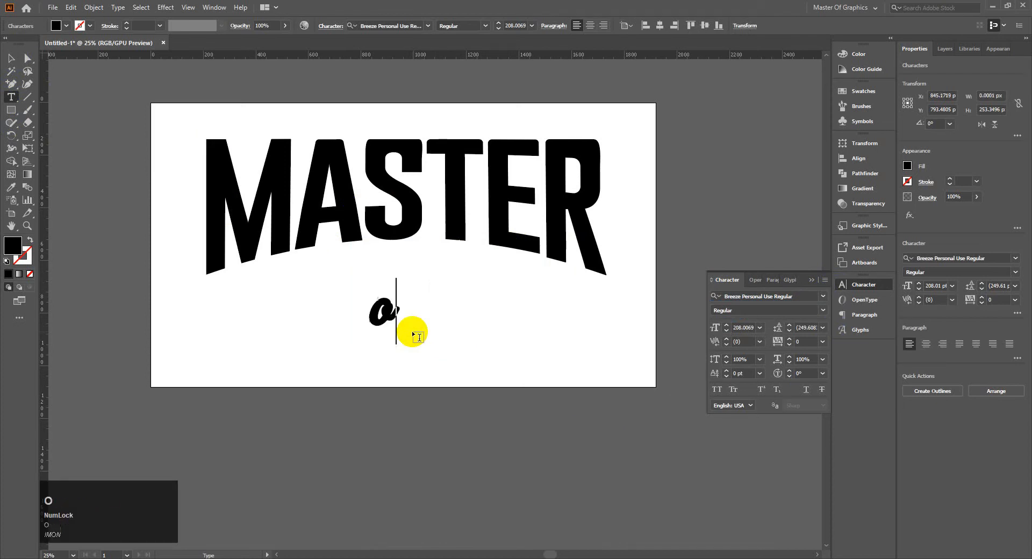
text(f g)
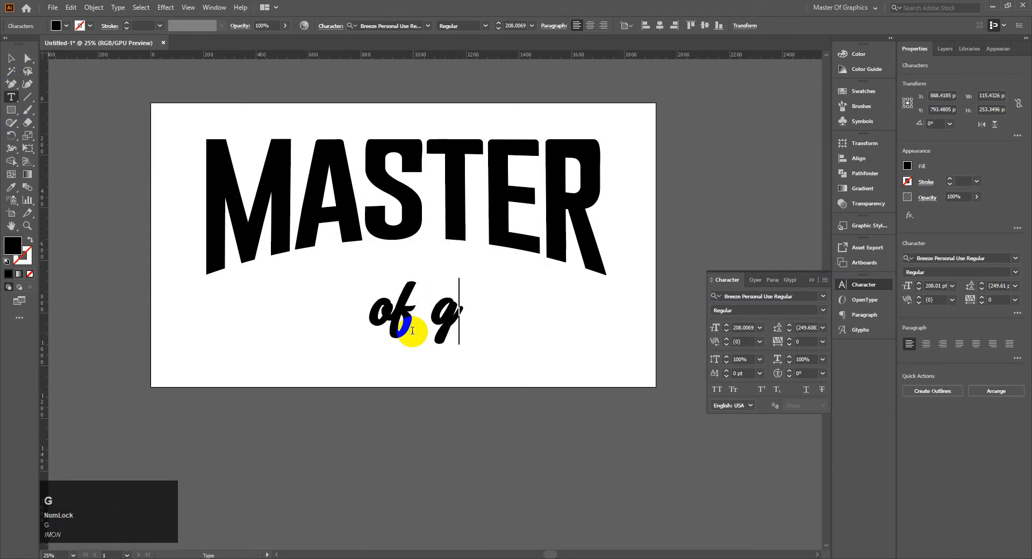
text(raphics)
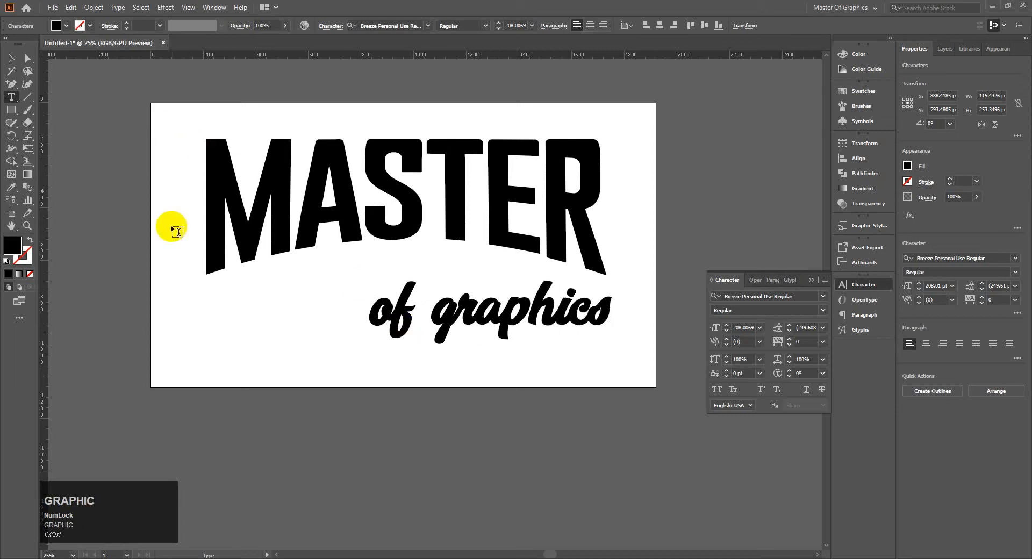
Replace the lowercase g of "graphics" with a capital G so the text reads "of Graphics".
click(422, 310)
double_click(408, 305)
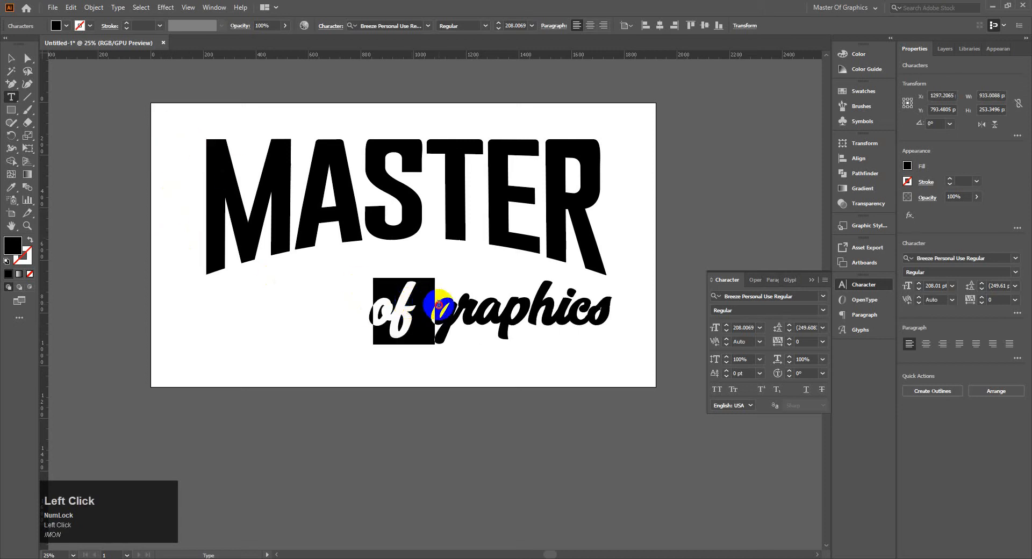
click(449, 303)
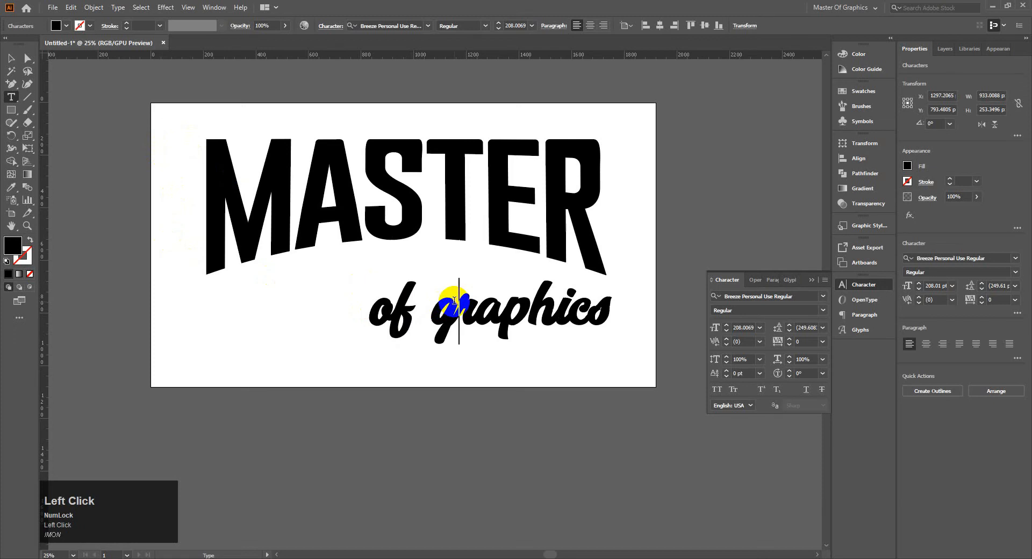
key(BackSpace)
key(Caps_Lock)
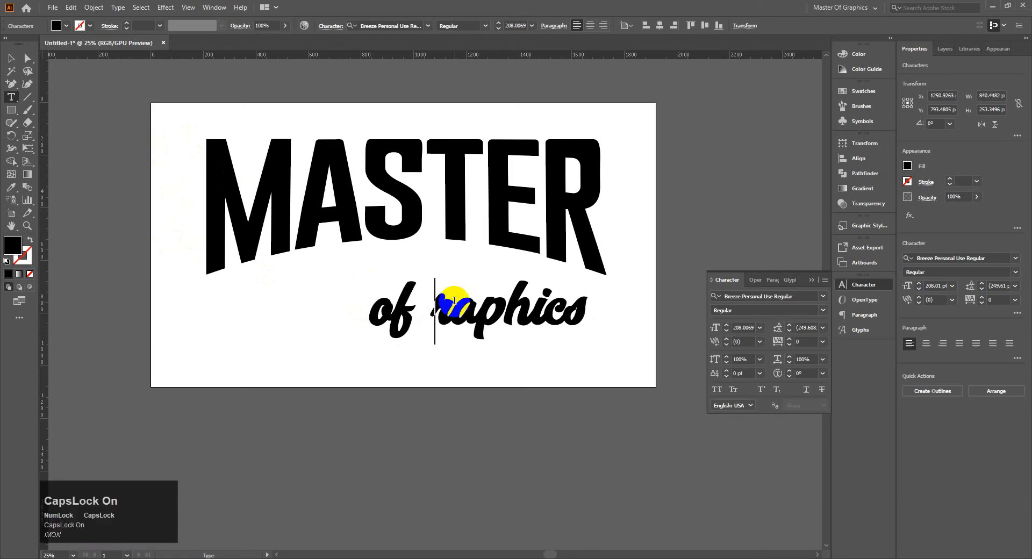
text(G)
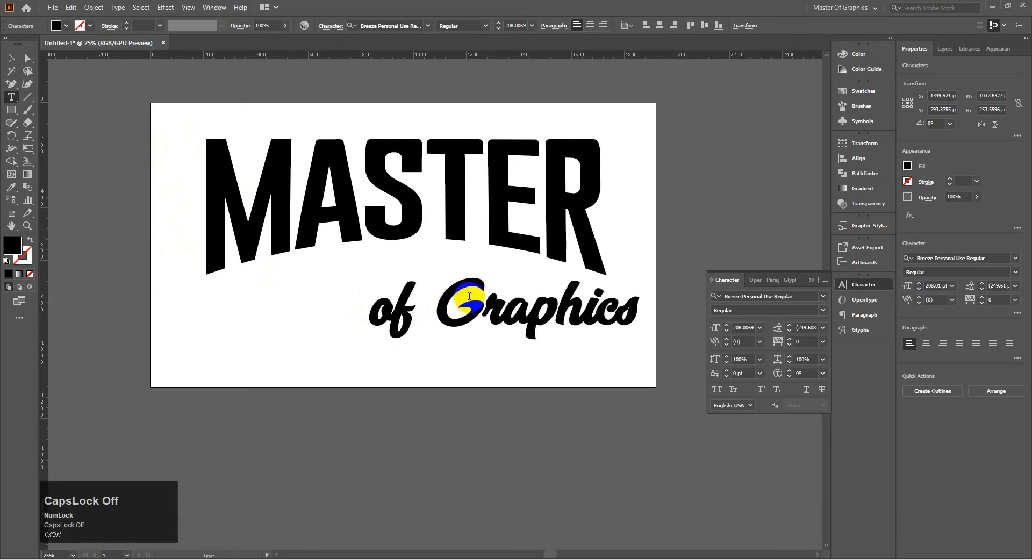
Move the "of Graphics" text under the middle of MASTER and scale it down proportionally to about 128 pt.
click(11, 58)
drag(556, 304, 460, 284)
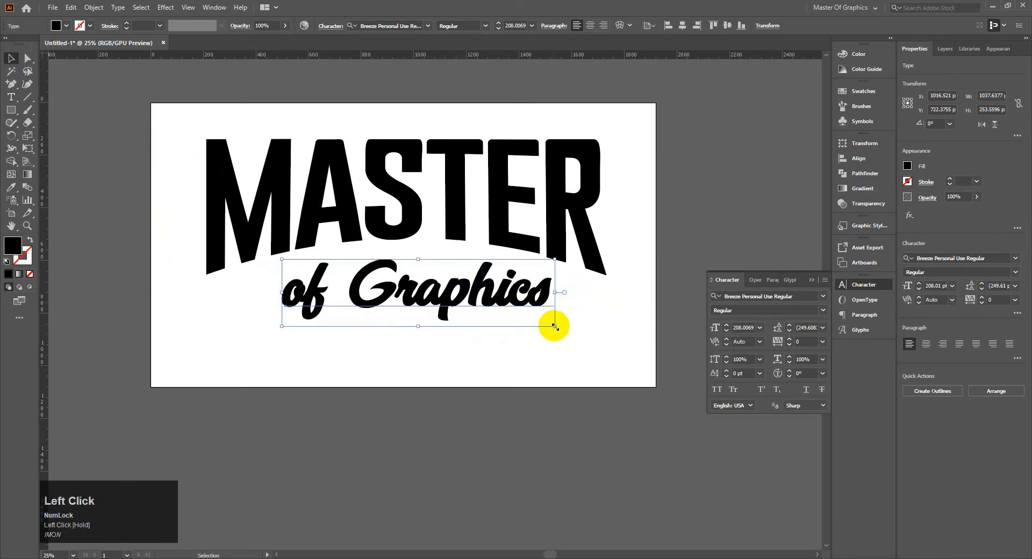
drag(555, 326, 422, 310)
Break the text into two lines before "Graphics" and centre-align the paragraph.
double_click(354, 296)
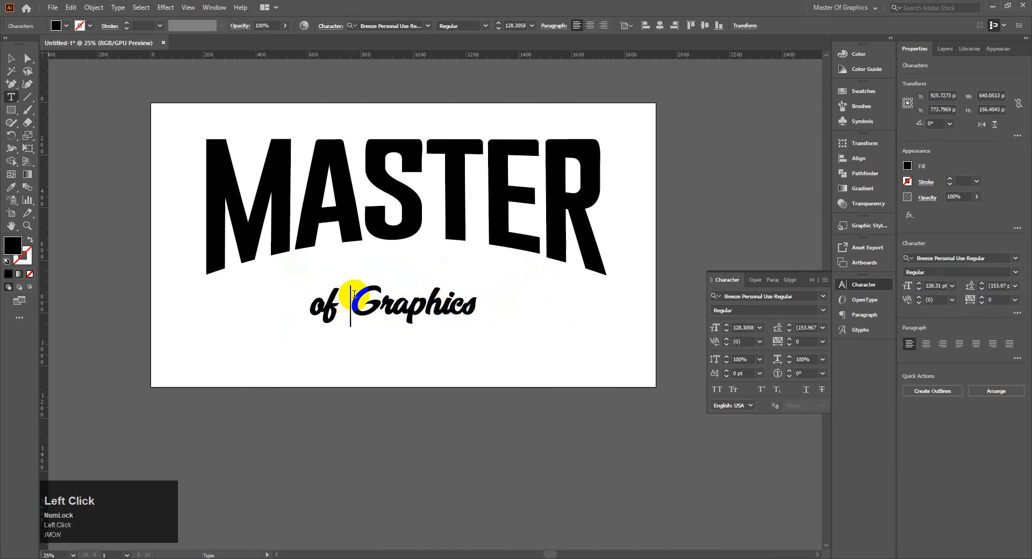
key(Return)
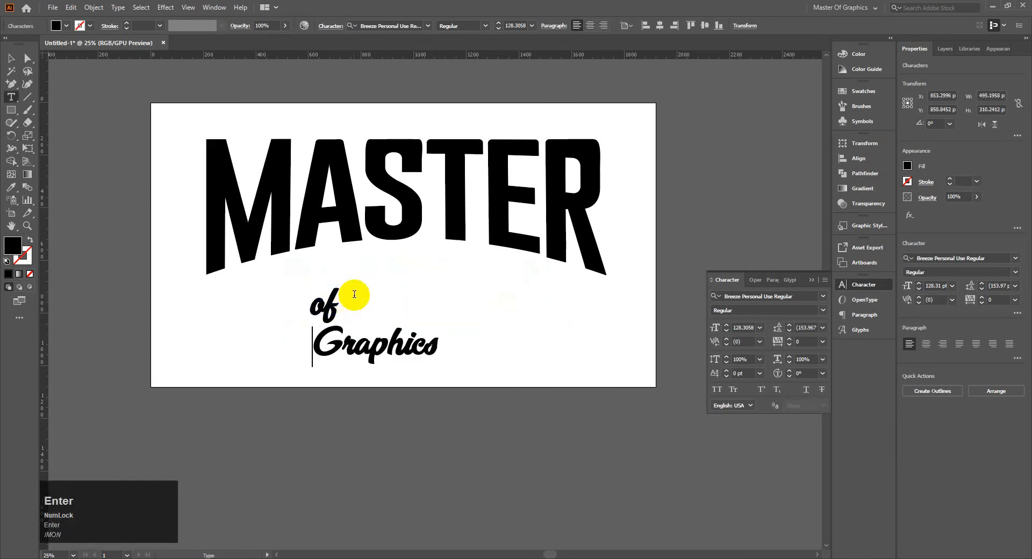
click(11, 58)
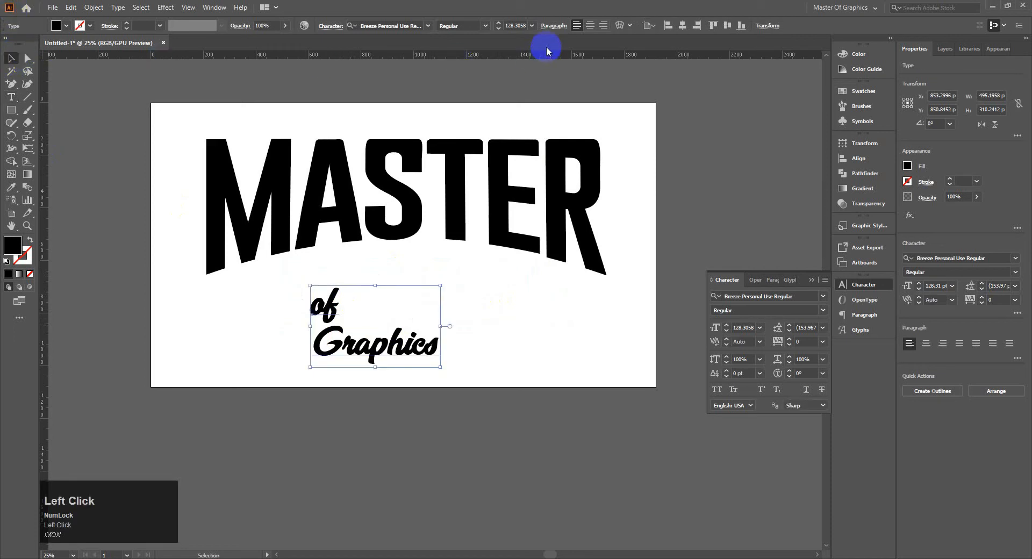
click(594, 26)
Move the two-line text up beneath MASTER and align it to the horizontal centre of MASTER as the key object.
drag(322, 356, 421, 318)
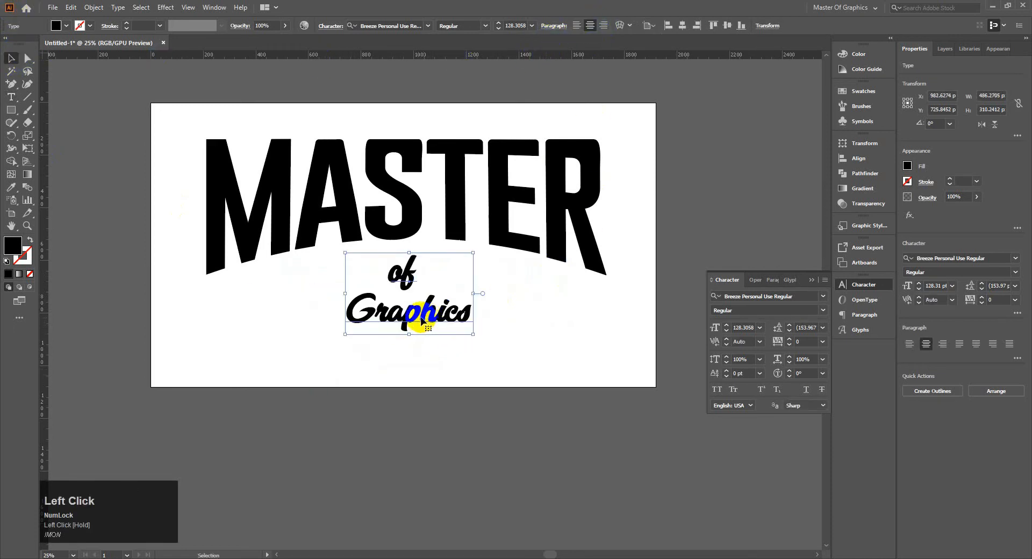
click(276, 166)
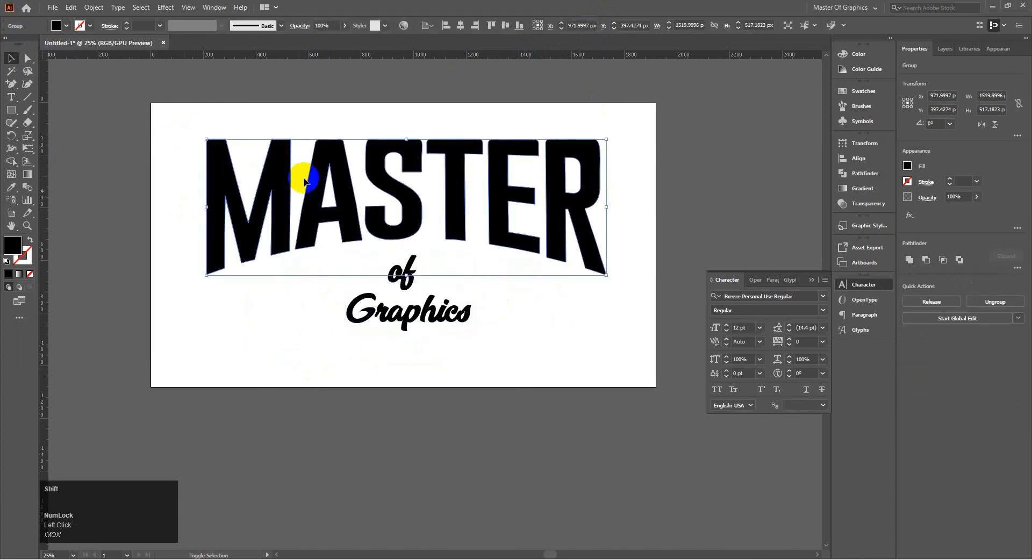
shift+click(395, 315)
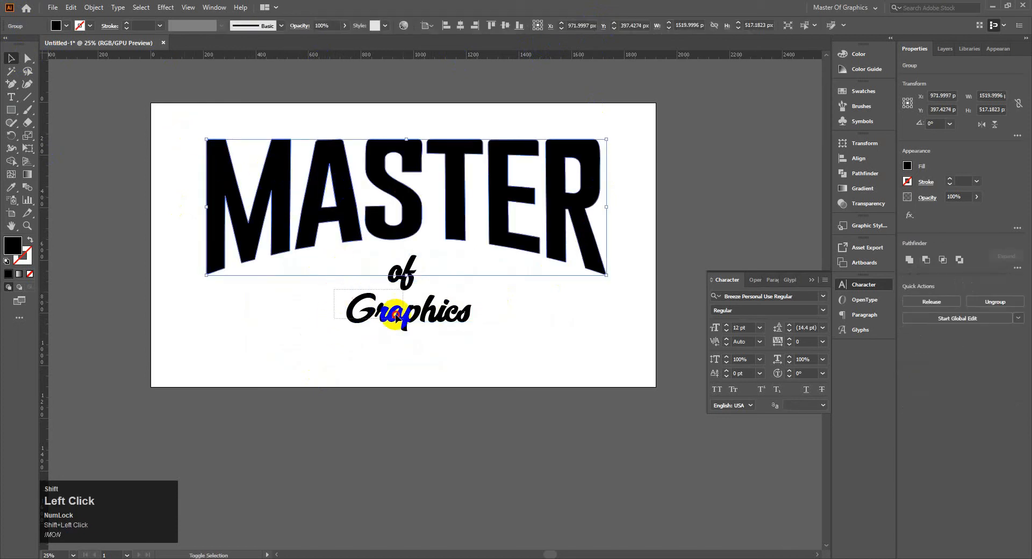
click(399, 201)
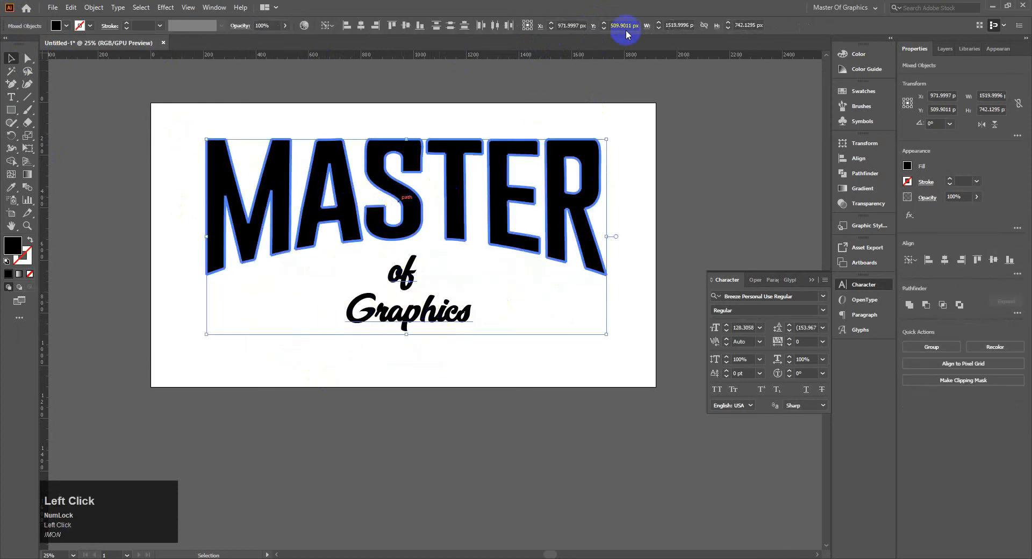
click(361, 25)
click(446, 397)
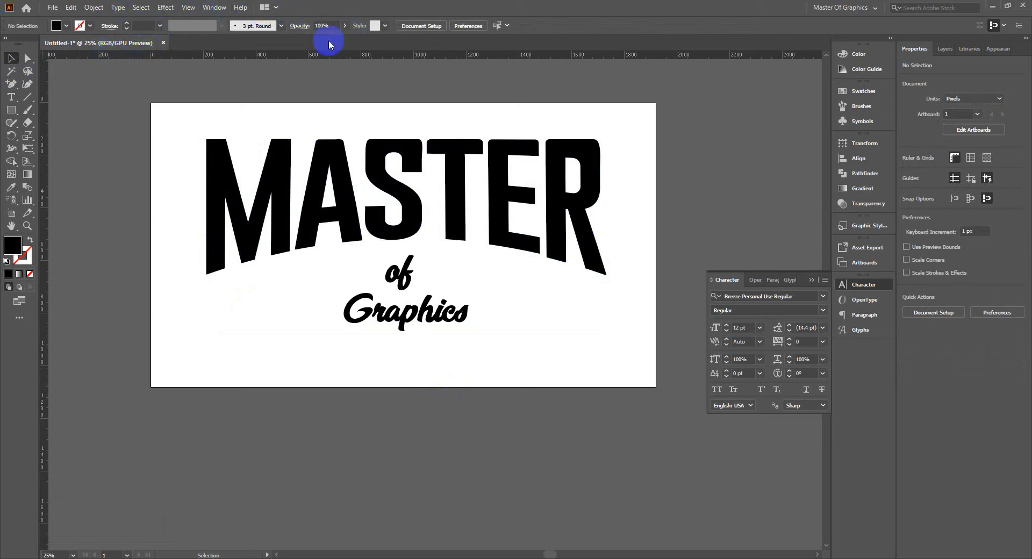
Move the "of Graphics" text straight up about 37 px, closer to MASTER, and clear the selection.
click(403, 317)
drag(402, 316, 405, 314)
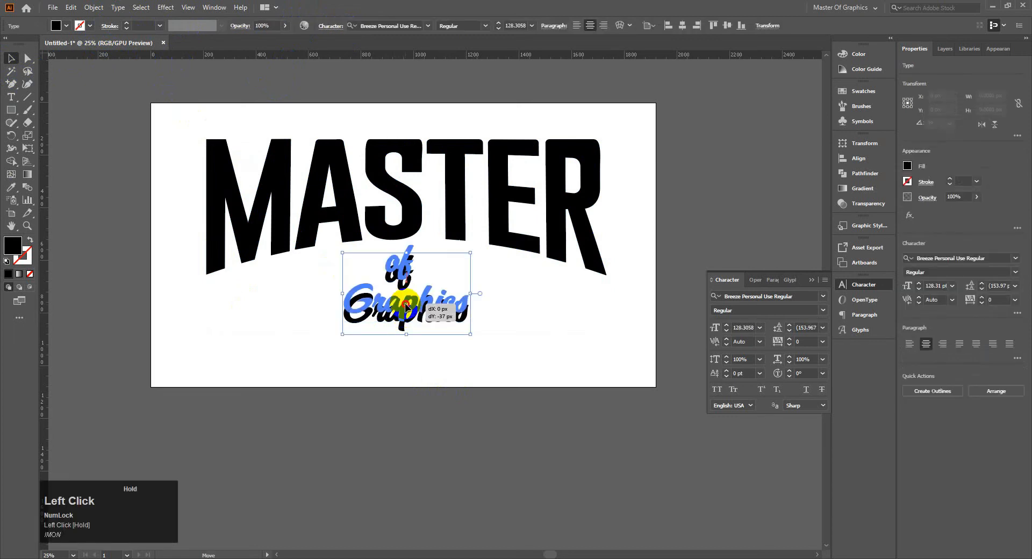
click(376, 365)
click(190, 131)
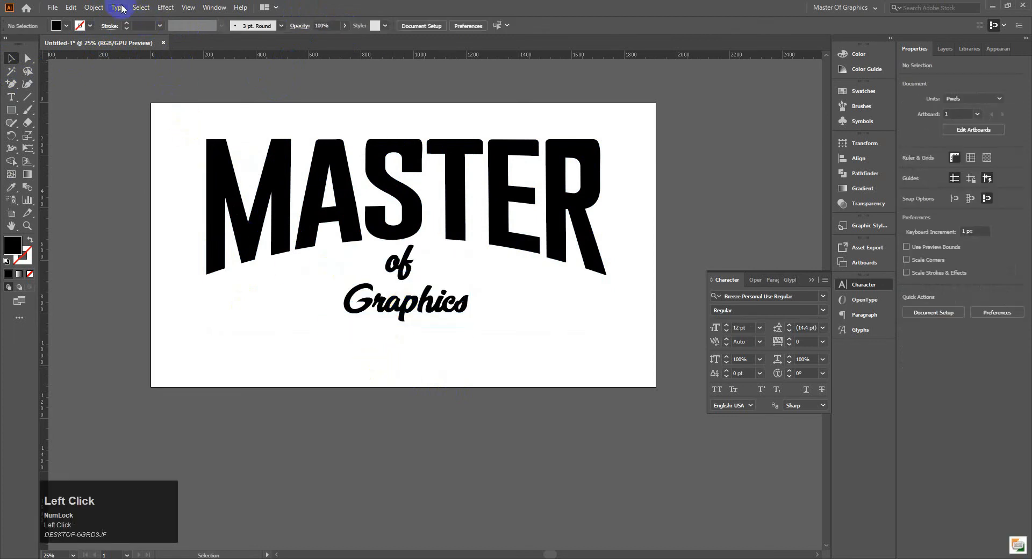
Draw a straight horizontal line about 452 px long with the Pen tool, running rightward from beside "Graphics".
click(13, 84)
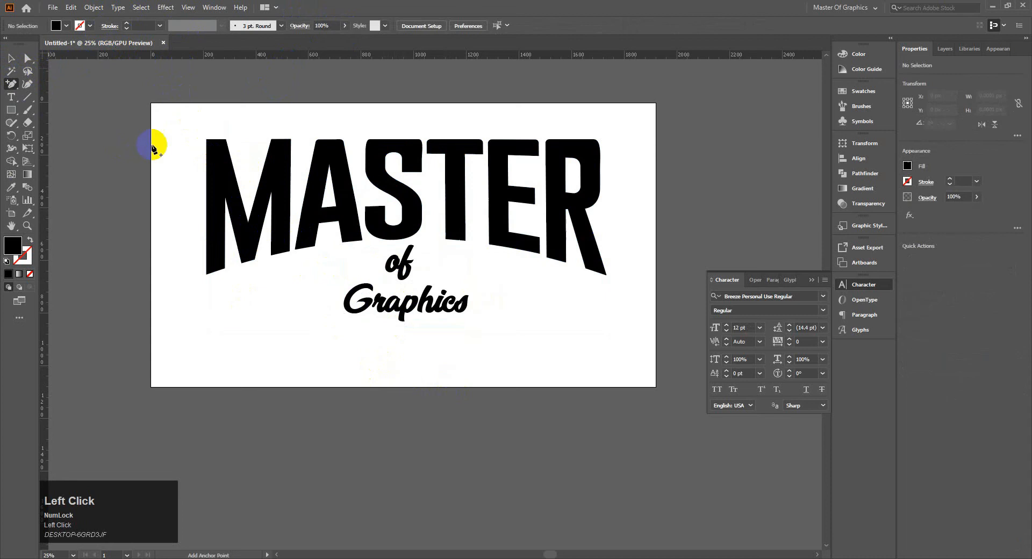
right_click(12, 91)
click(54, 84)
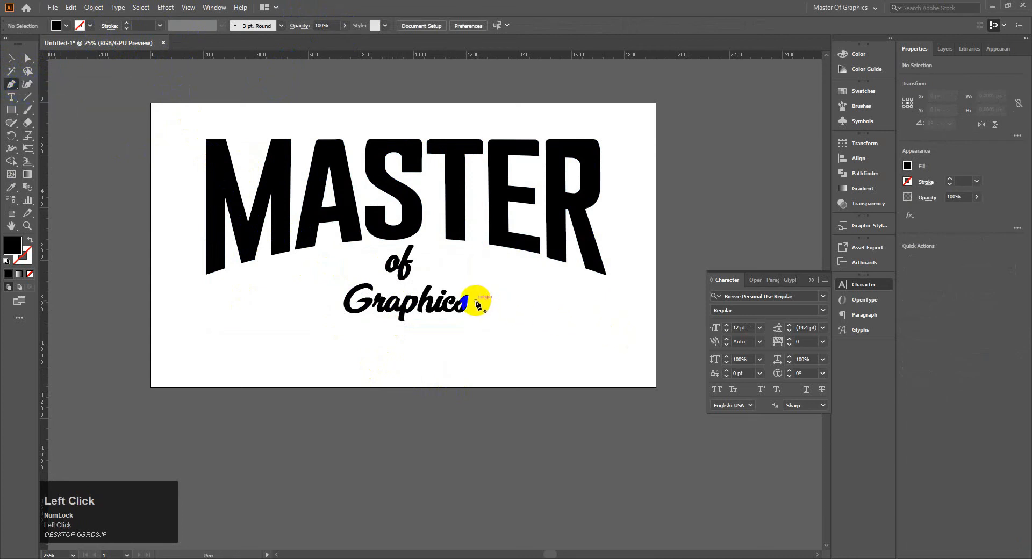
click(476, 300)
click(594, 300)
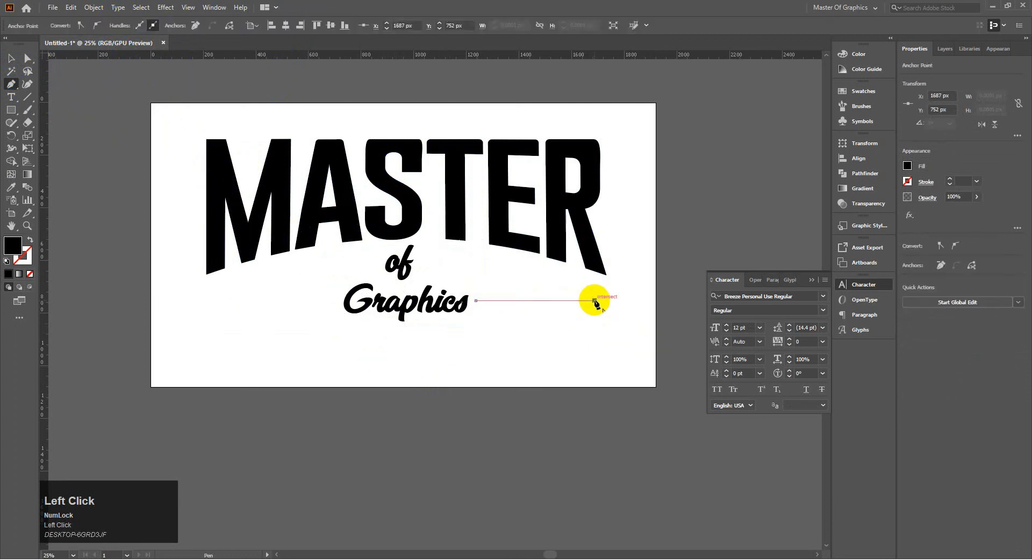
click(10, 59)
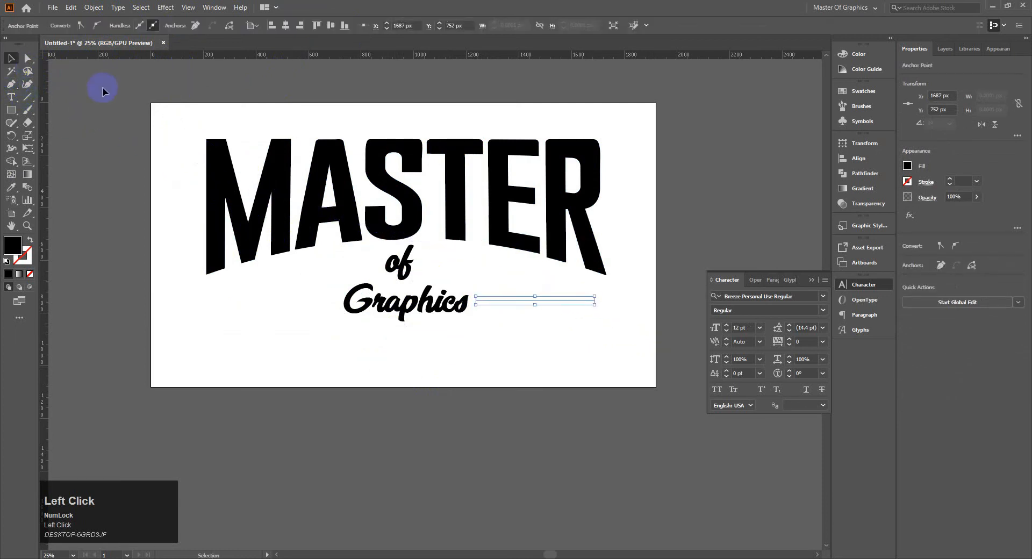
Give the line beside "Graphics" a 10 pt black stroke.
click(567, 301)
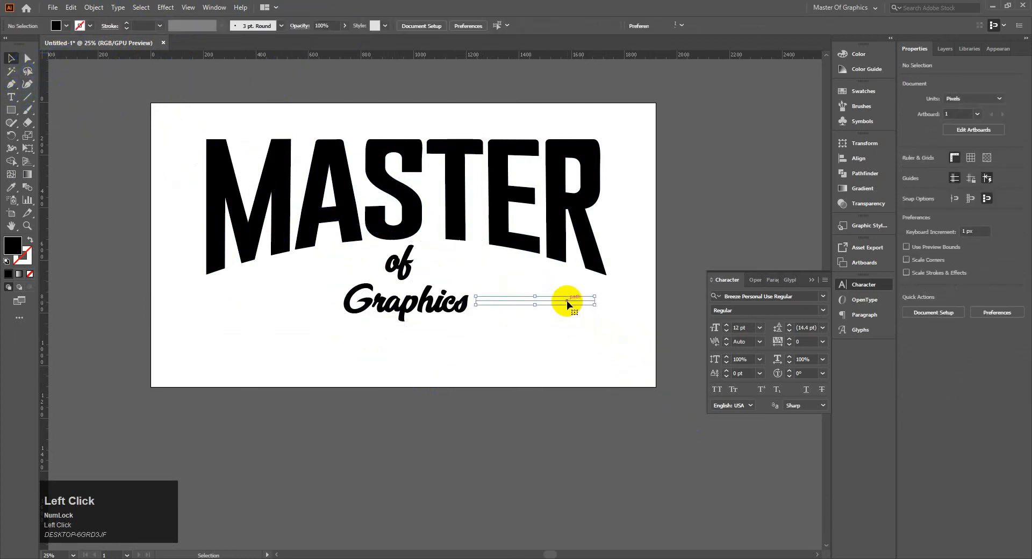
click(125, 24)
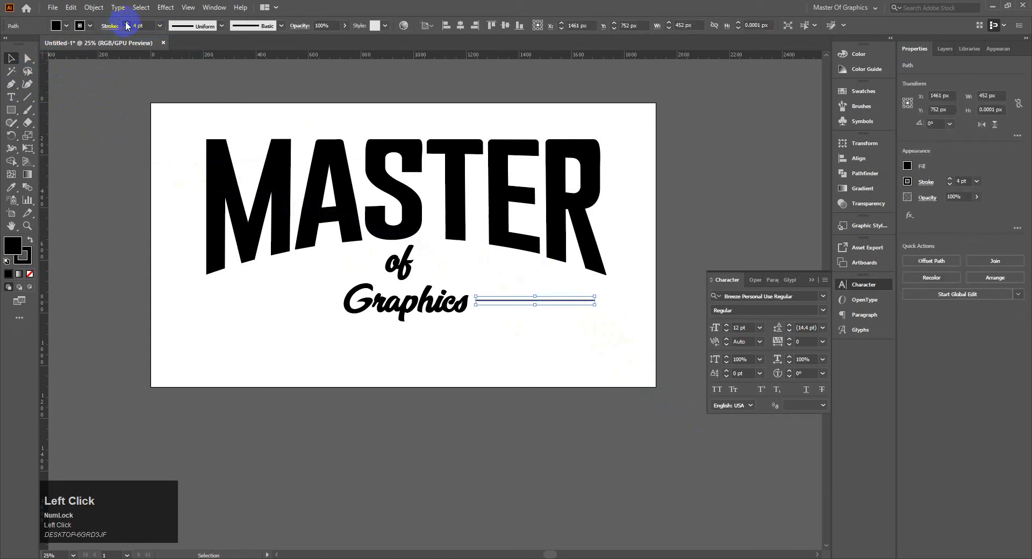
click(126, 24)
click(126, 24)
click(127, 25)
click(127, 24)
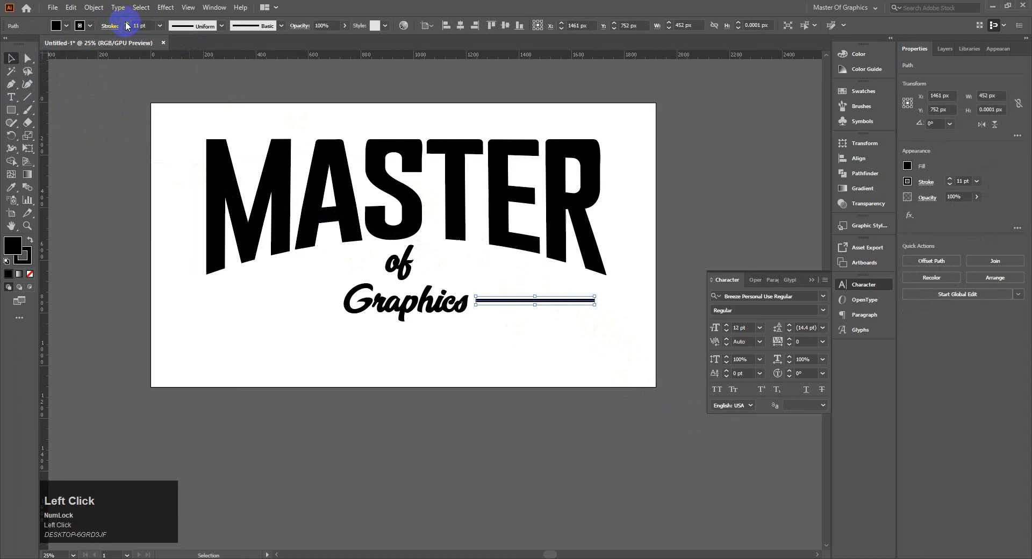
click(126, 28)
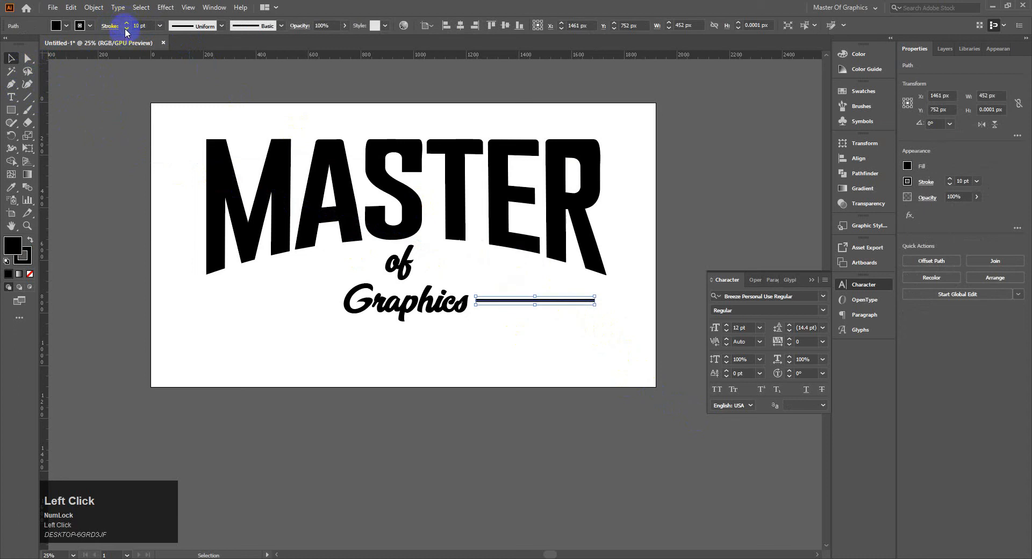
Keep the Basic brush on the line and apply the triangular width profile that tapers to a point away from "Graphics".
click(280, 26)
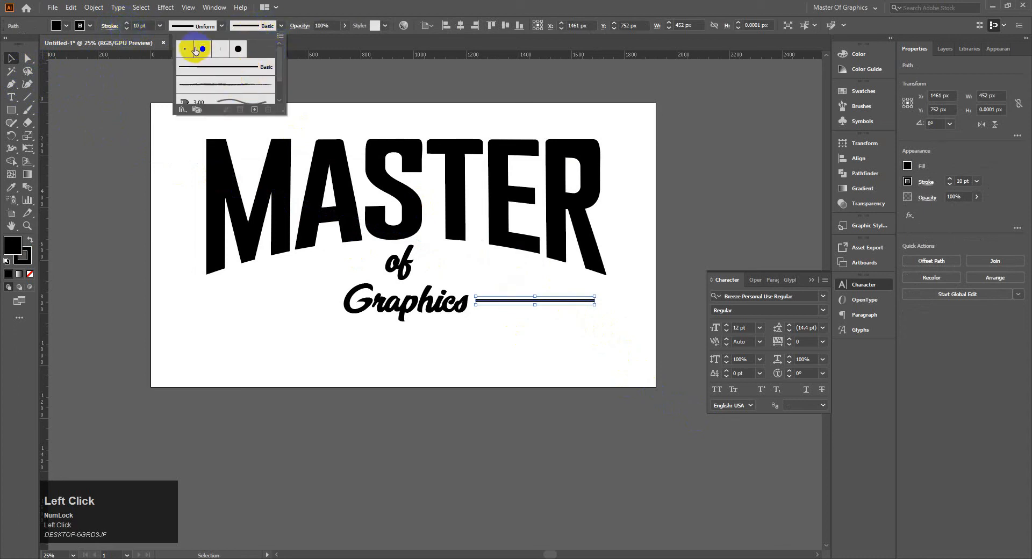
click(214, 64)
click(222, 26)
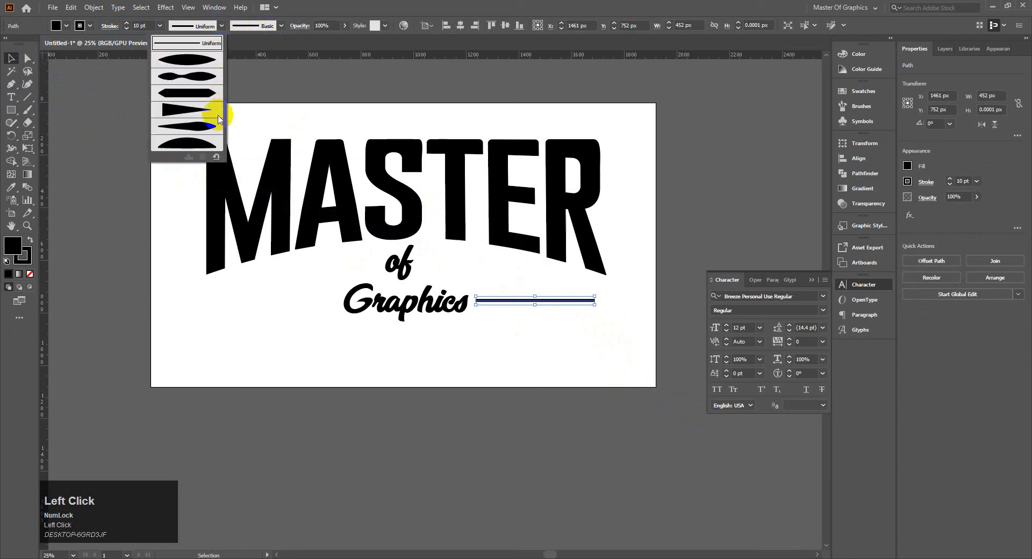
click(202, 112)
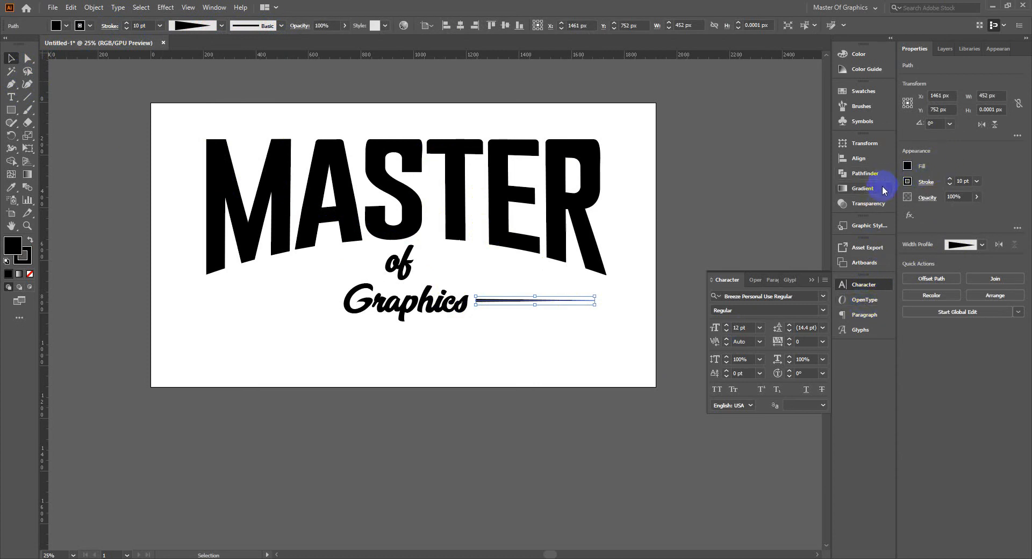
Set the tapered line's stroke to round caps and round corner joins.
click(921, 184)
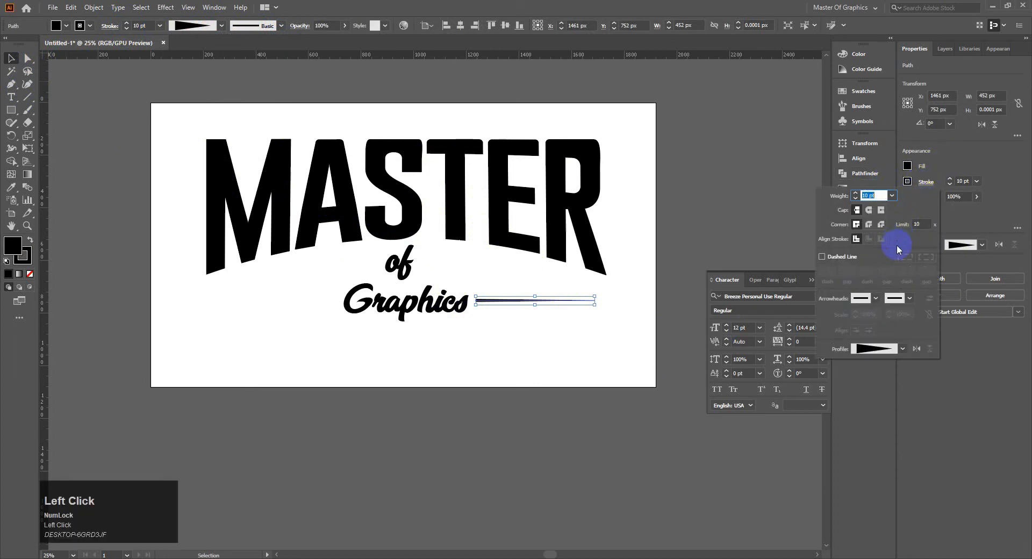
click(870, 225)
click(871, 224)
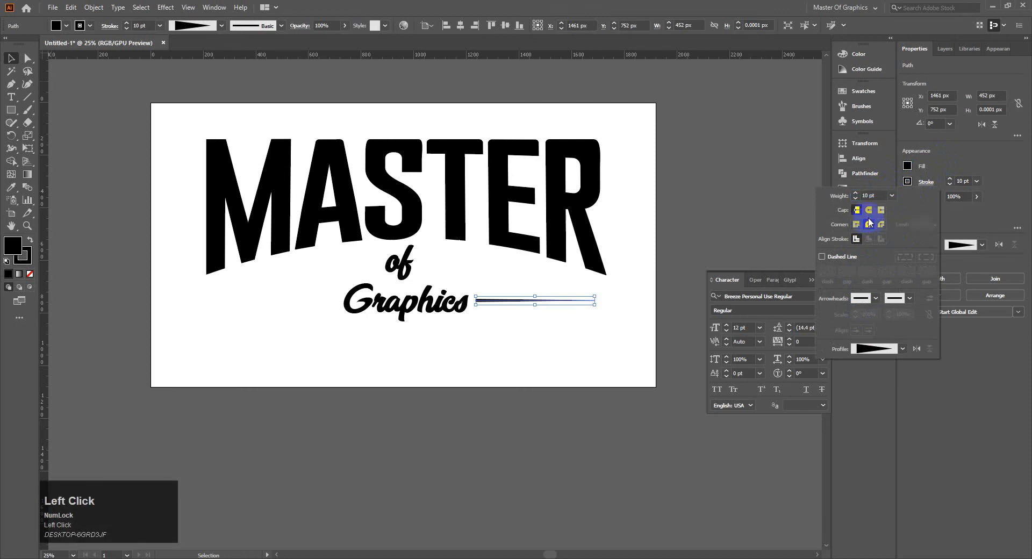
click(747, 243)
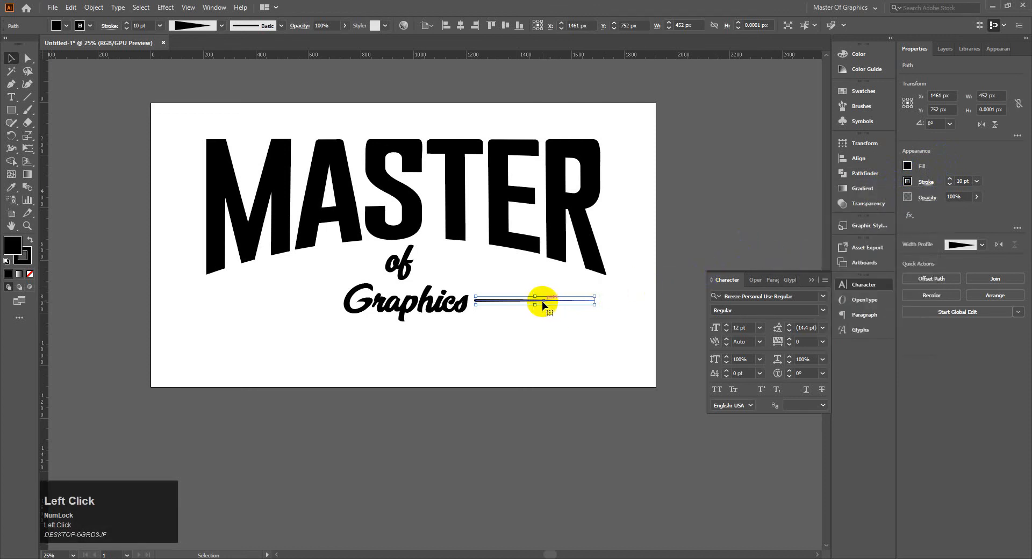
Move the tapered line slightly closer to "Graphics" and lower, to about X 1453 px, Y 770 px.
scroll(543, 305, up, 3)
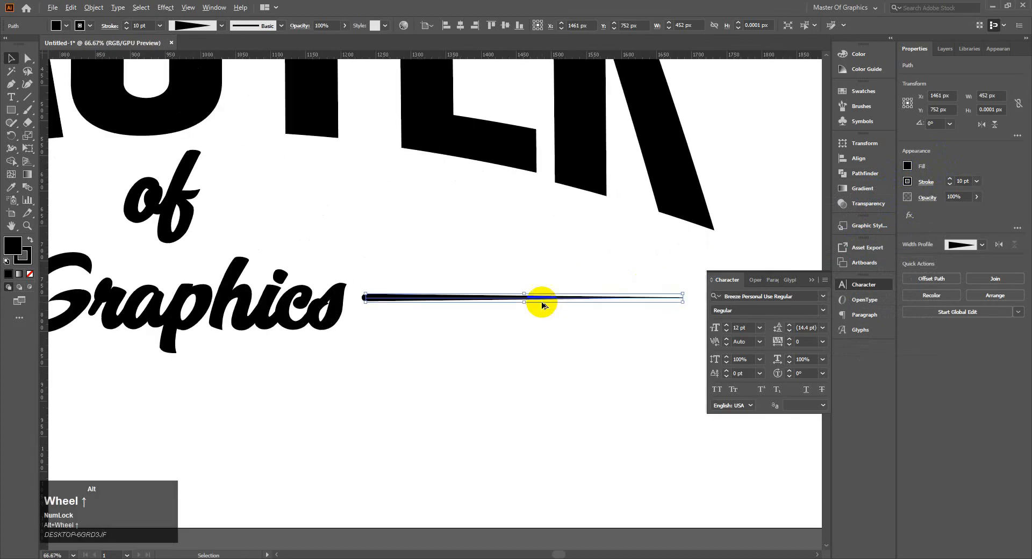
drag(531, 301, 525, 306)
click(523, 324)
click(476, 307)
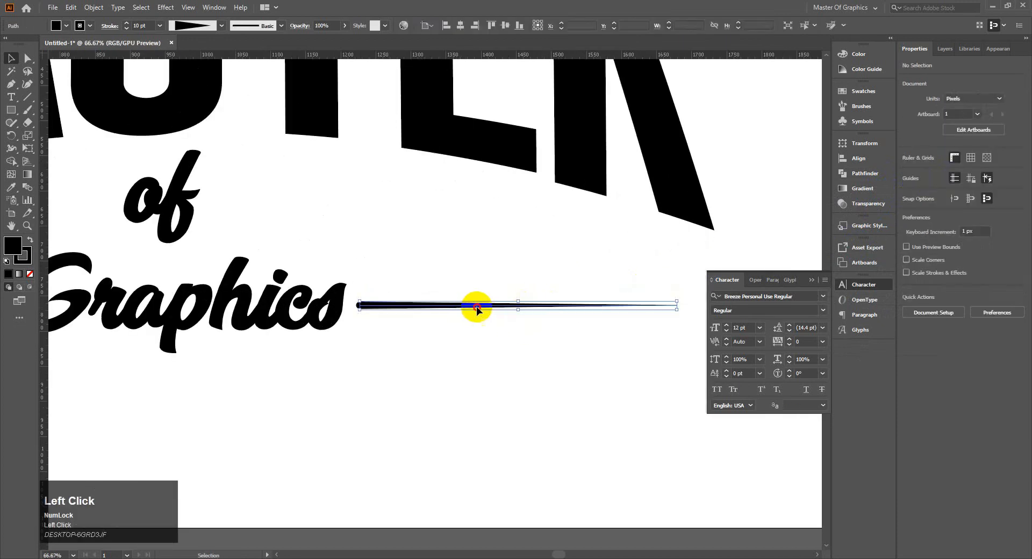
click(451, 364)
scroll(449, 367, down, 2)
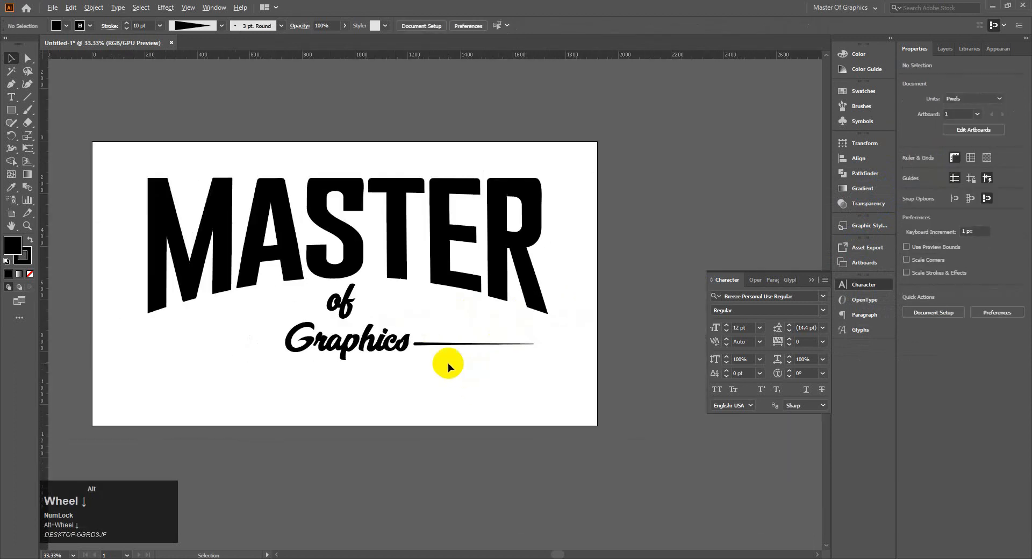
drag(463, 384, 521, 339)
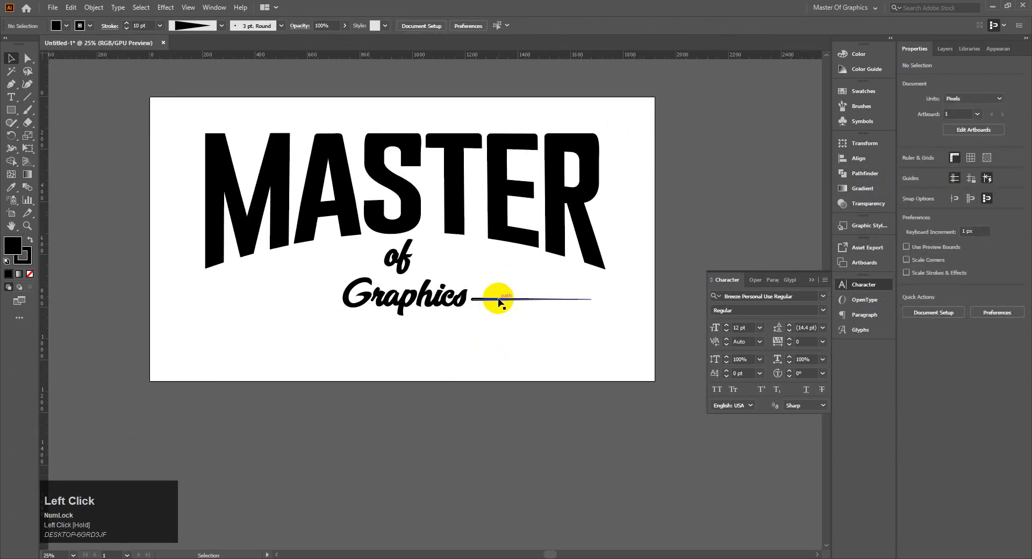
Increase the tapered line's stroke to 21 pt and reposition it to about X 1479.5 px, Y 766.5 px.
click(499, 302)
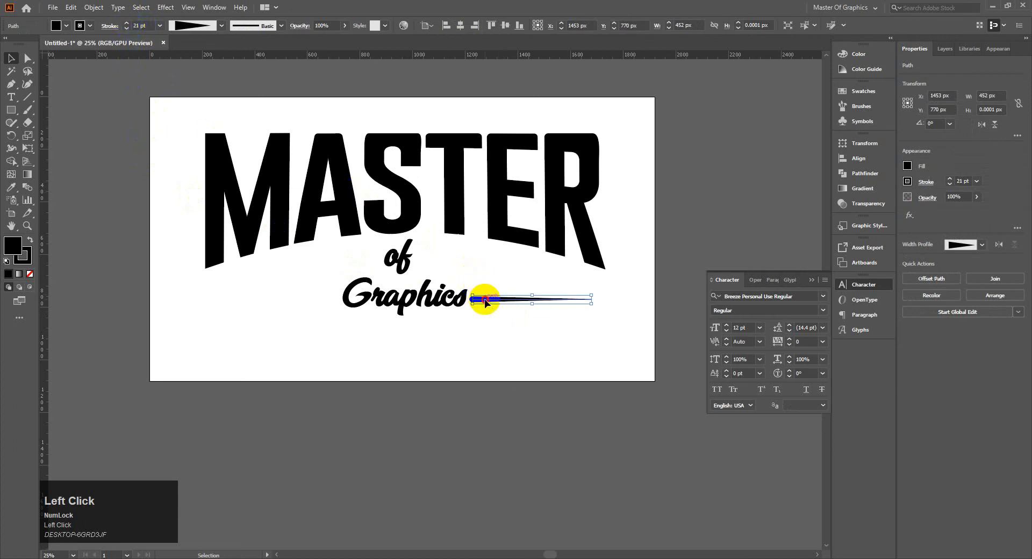
drag(488, 304, 492, 300)
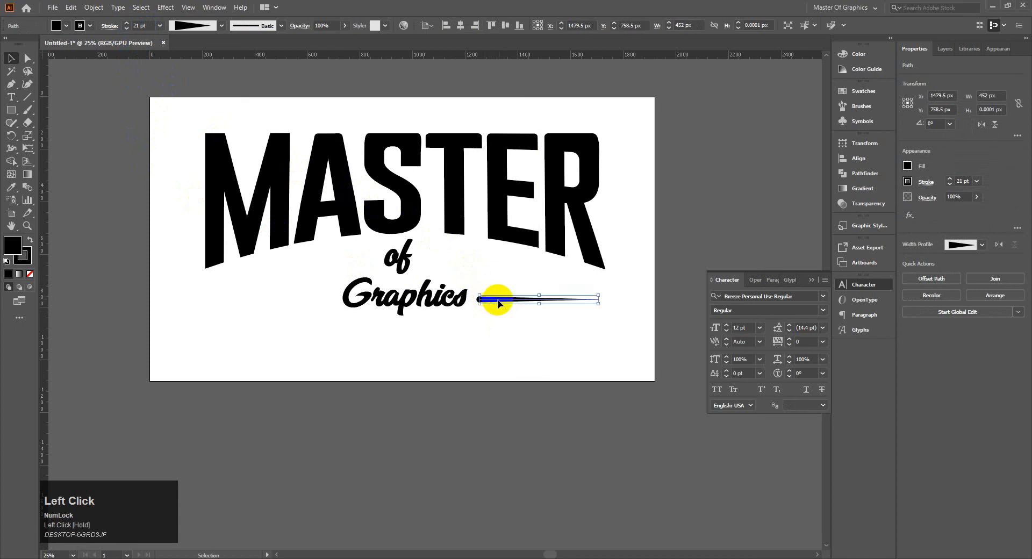
click(493, 299)
key(Up)
key(Up)
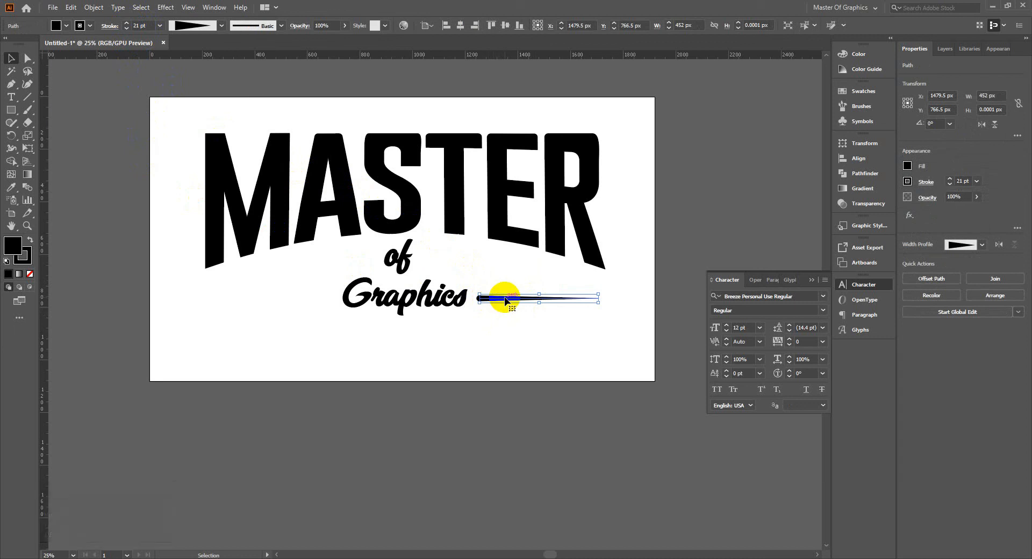
Duplicate the tapered line straight across to the opposite side of "Graphics" and rotate the copy 180°.
drag(505, 300, 249, 298)
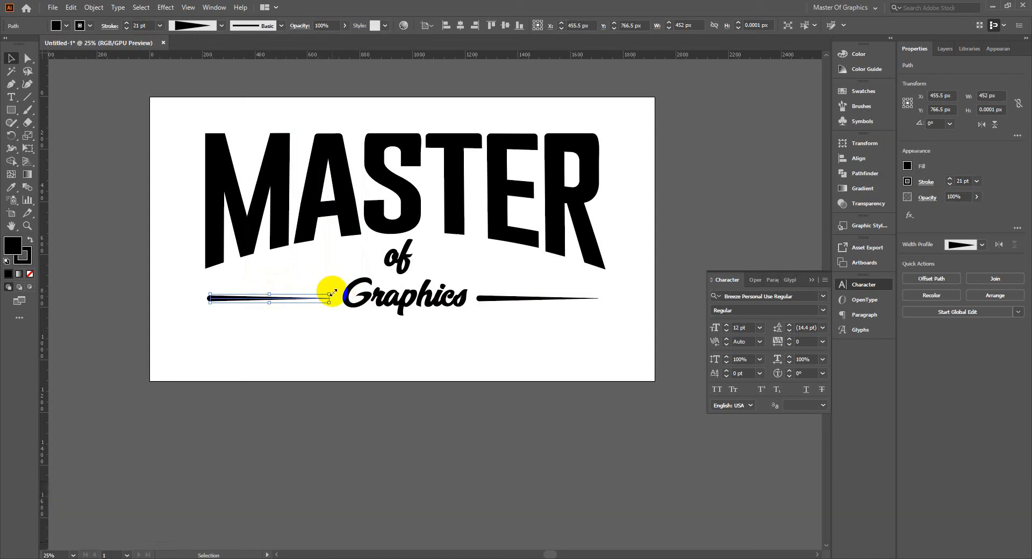
drag(332, 290, 201, 283)
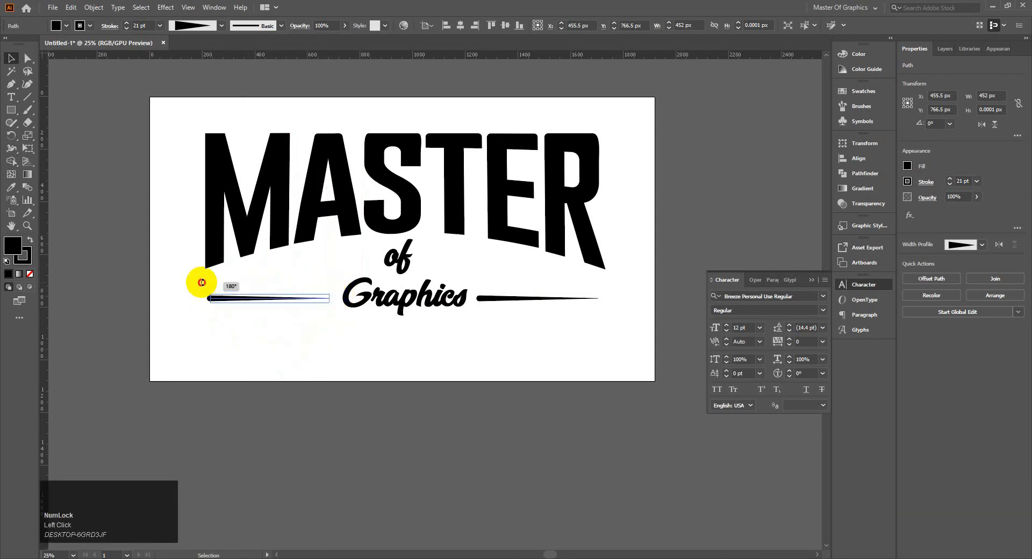
click(453, 327)
Nudge the original line outward to X 1497.5 px and the "of Graphics" text to about X 973 px to even the gaps.
click(489, 296)
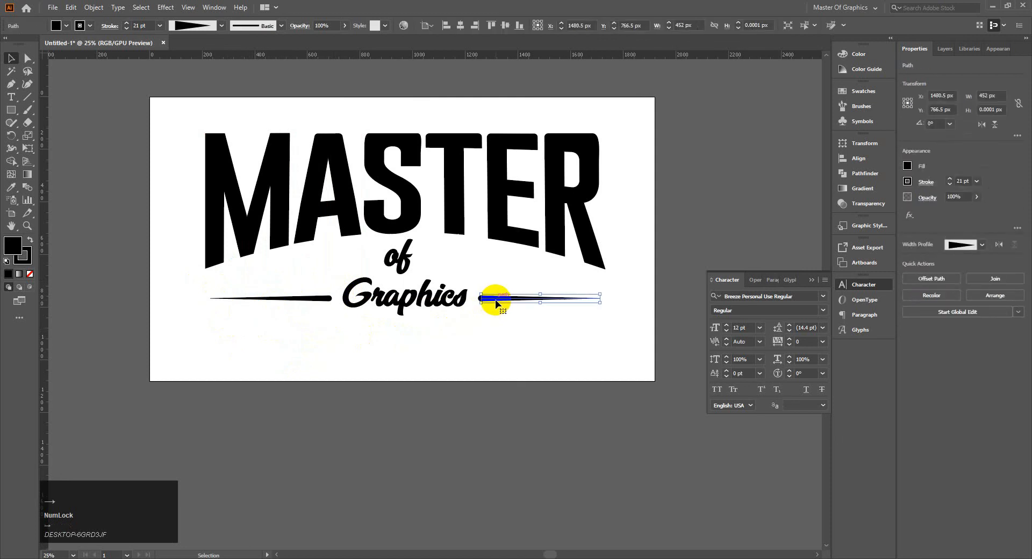
click(411, 291)
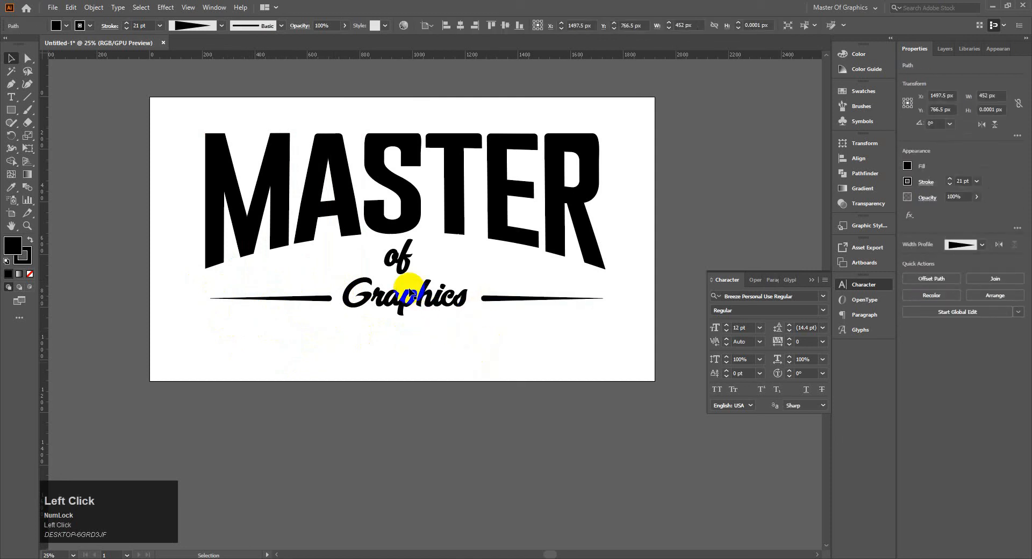
key(Right)
key(Right)
key(Right)
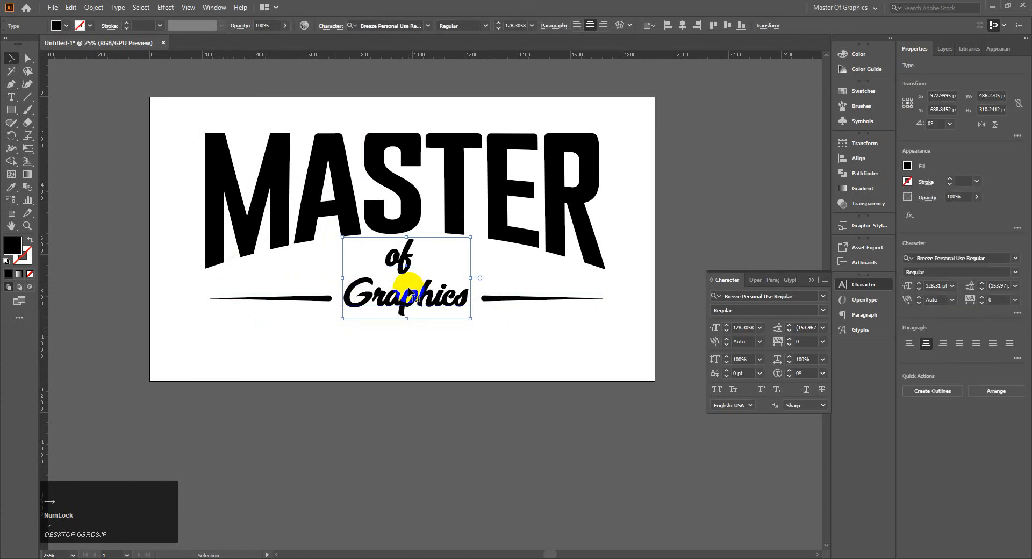
click(508, 316)
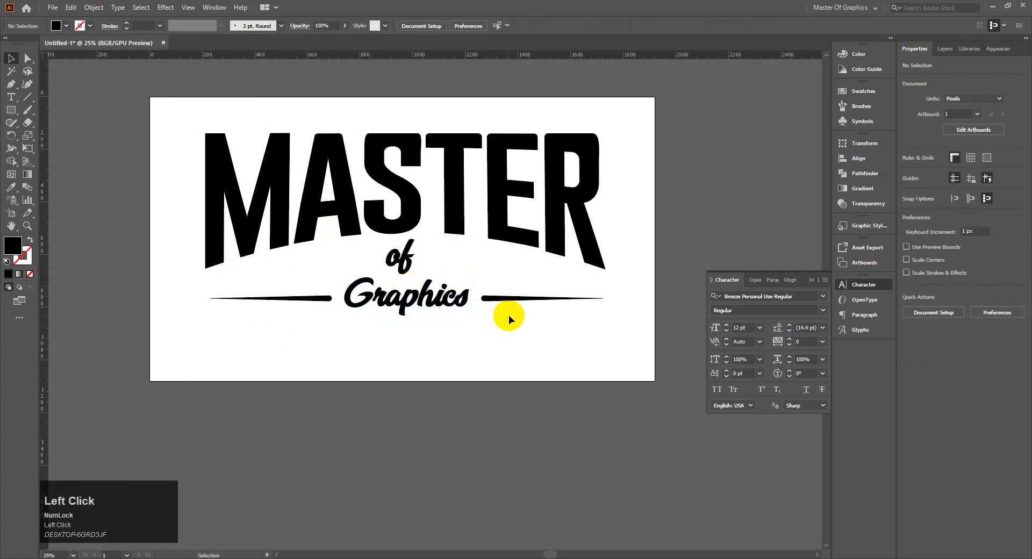
Group the lettering and lines, scale the group proportionally to about two thirds, and move it near the middle of the artboard.
drag(161, 100, 640, 367)
key(ctrl+g)
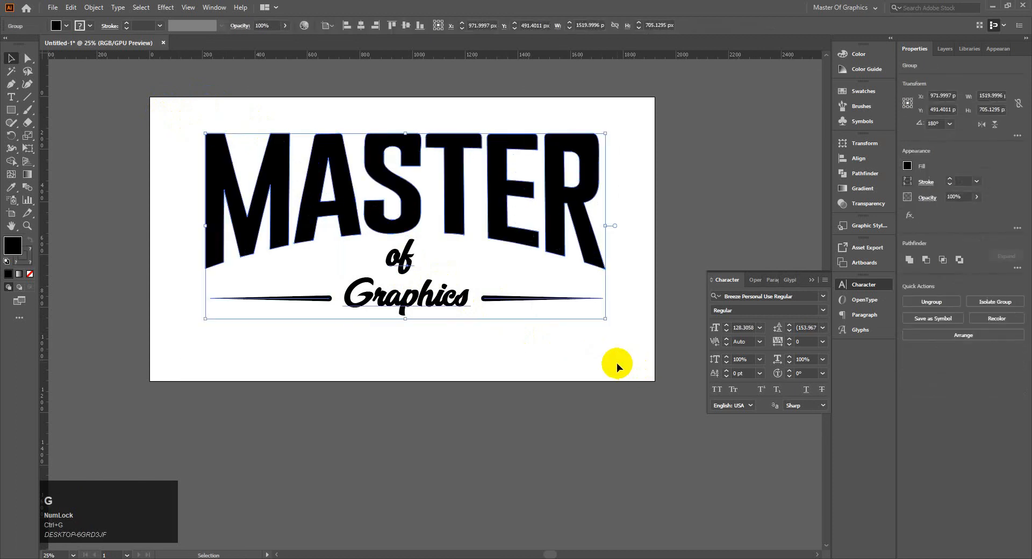
drag(606, 318, 467, 254)
drag(396, 193, 491, 270)
click(524, 345)
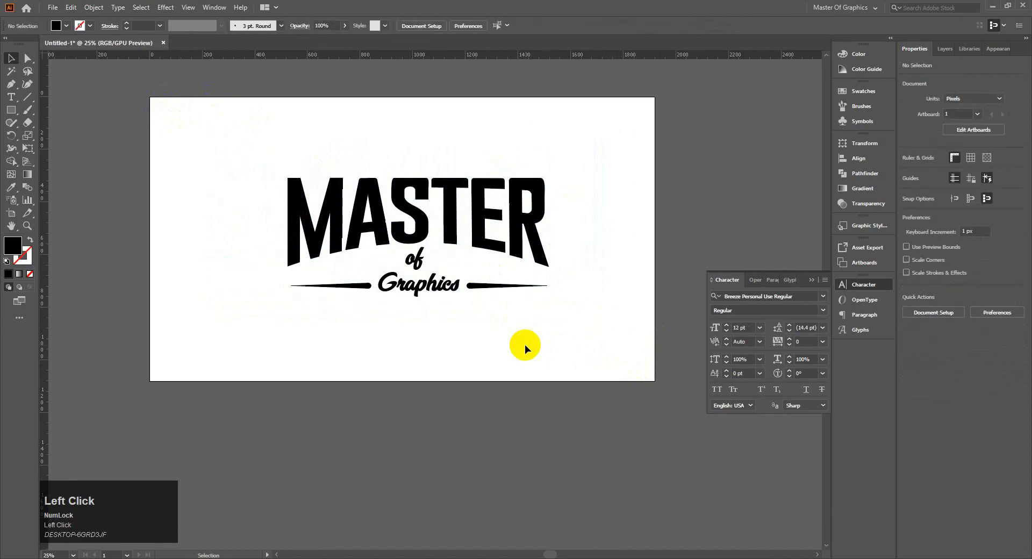